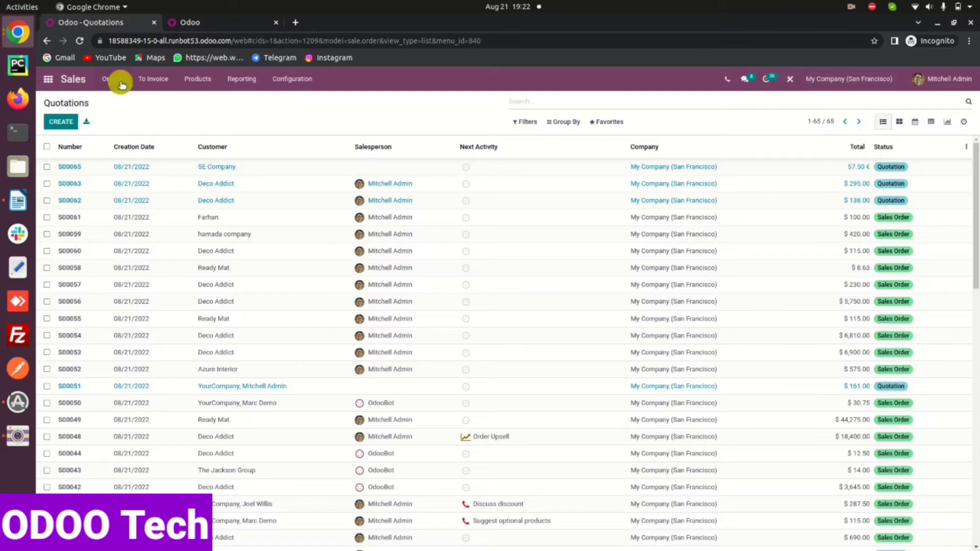
- Open the Customers list and remove its default Customer Invoices filter
click(115, 80)
click(131, 136)
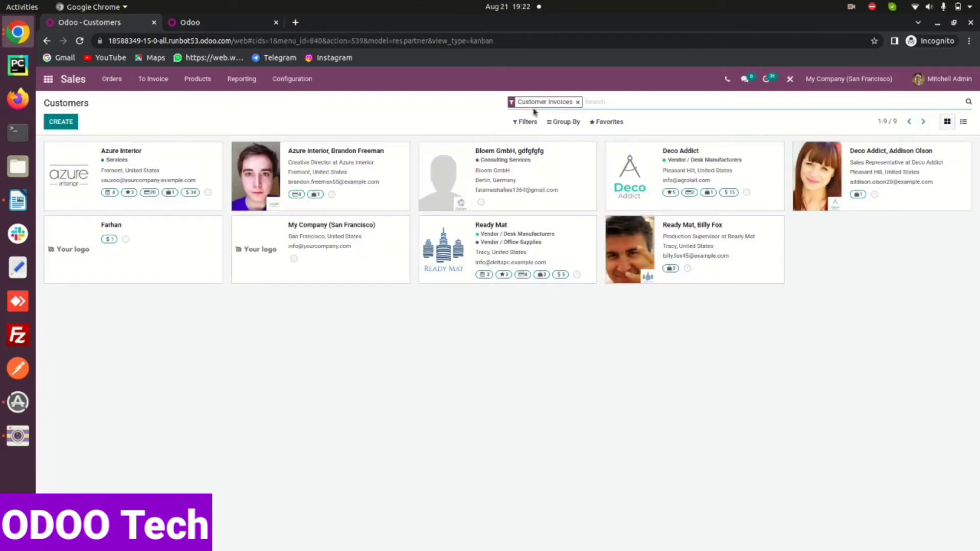
click(574, 103)
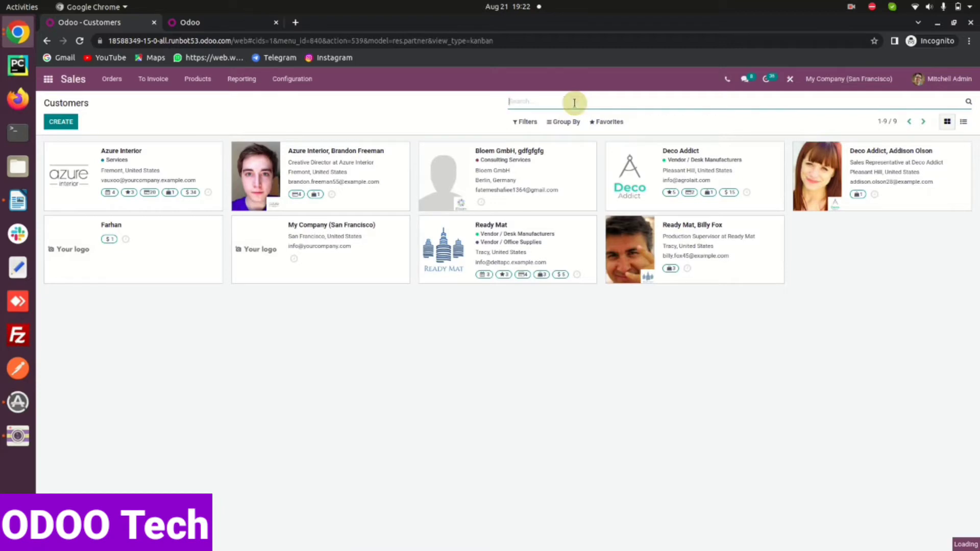
- Start a custom filter on the customers and check the "contains" entry in the LibreOffice Writer notes before returning to Chrome
click(527, 121)
click(550, 245)
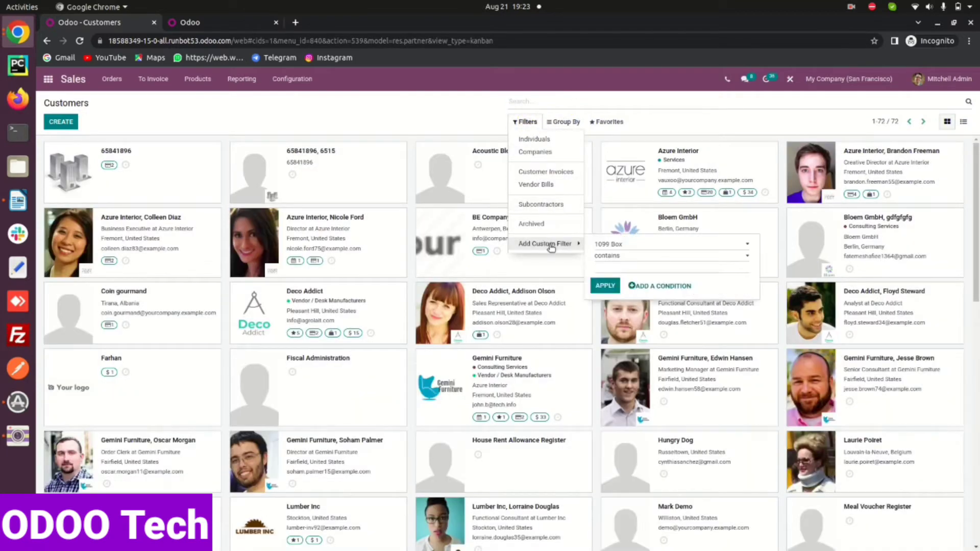
click(628, 247)
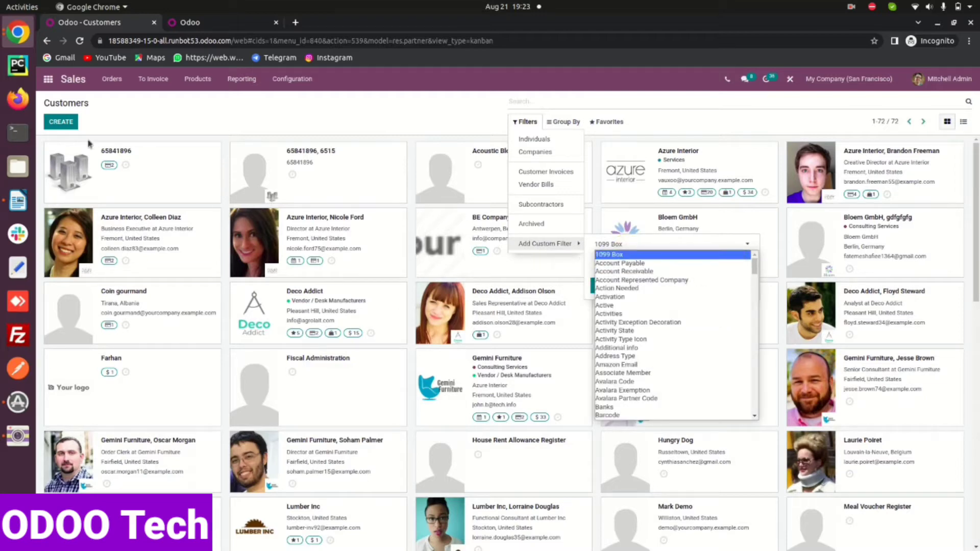
click(17, 201)
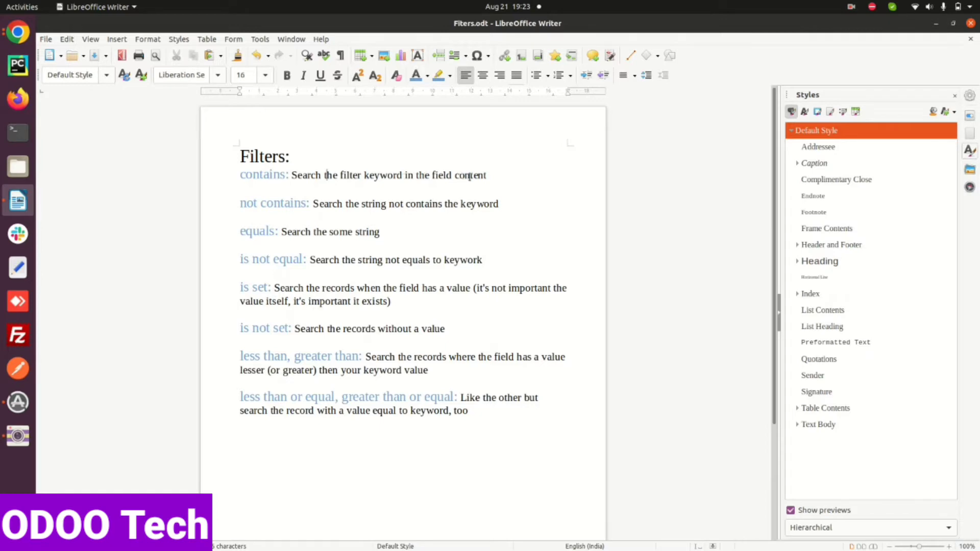
click(18, 32)
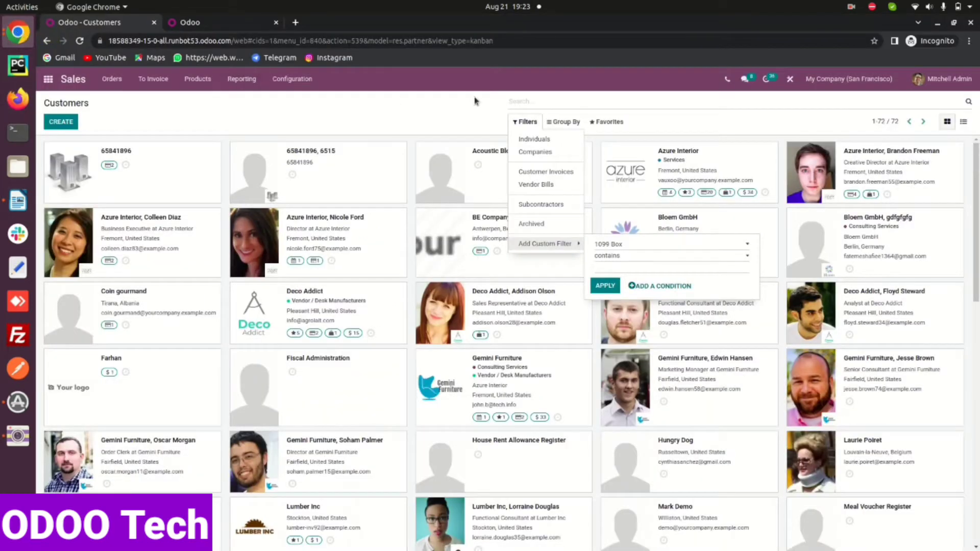
- Choose Country as the field of the custom customer filter
click(545, 243)
click(545, 244)
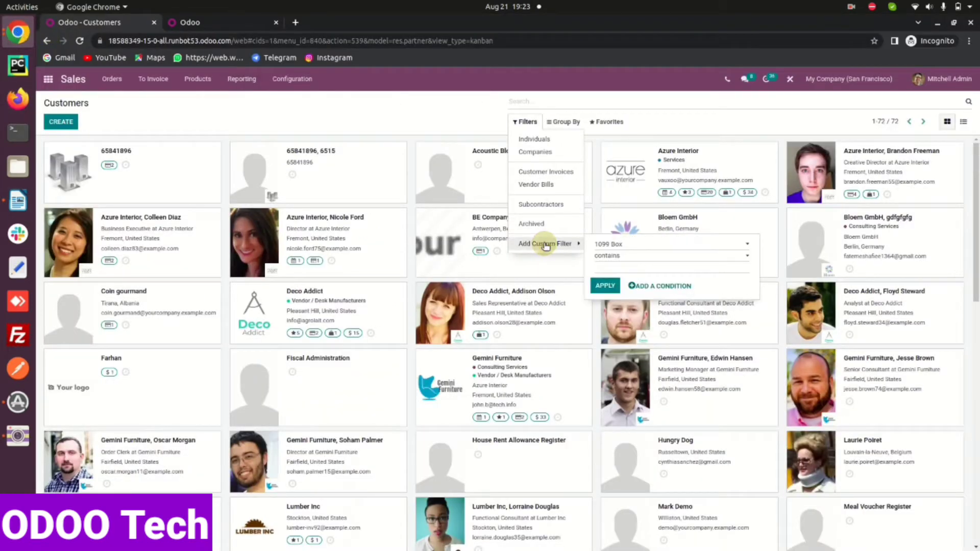
click(638, 244)
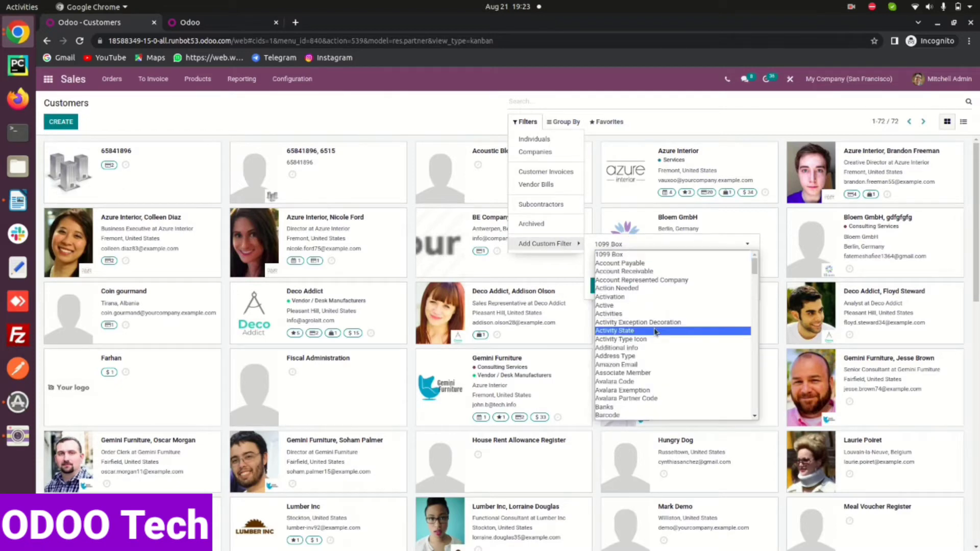
scroll(758, 314, down, 5)
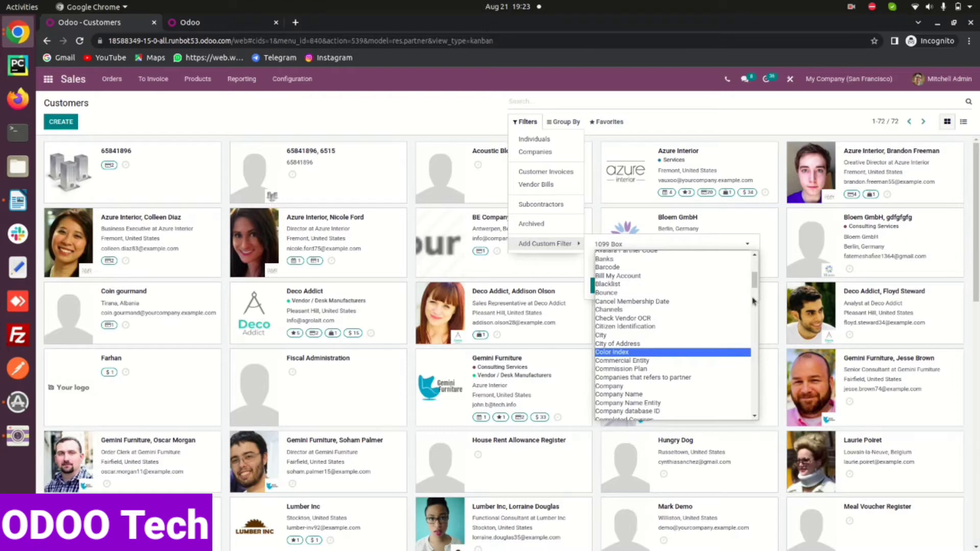
scroll(754, 302, up, 2)
click(603, 303)
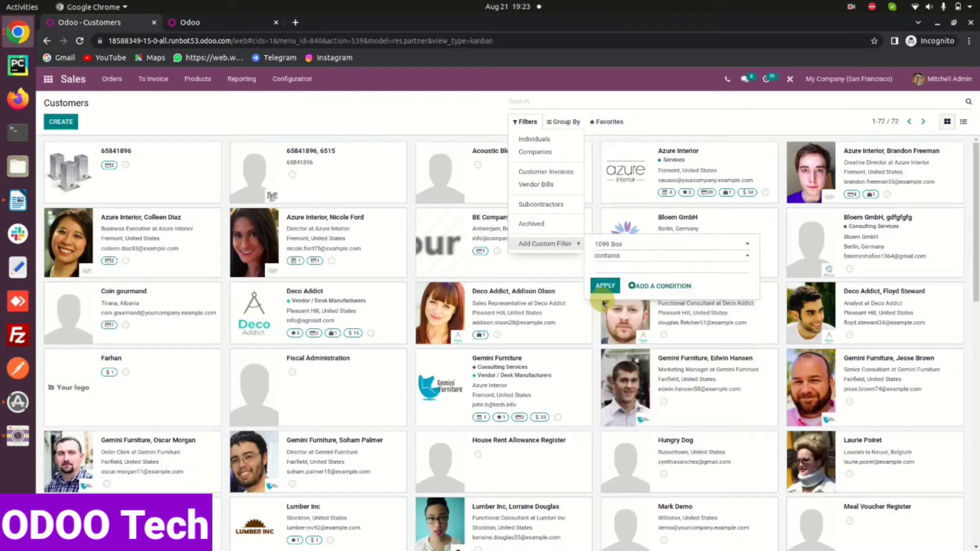
- Apply the custom filter with the contains operator and the value United
click(626, 268)
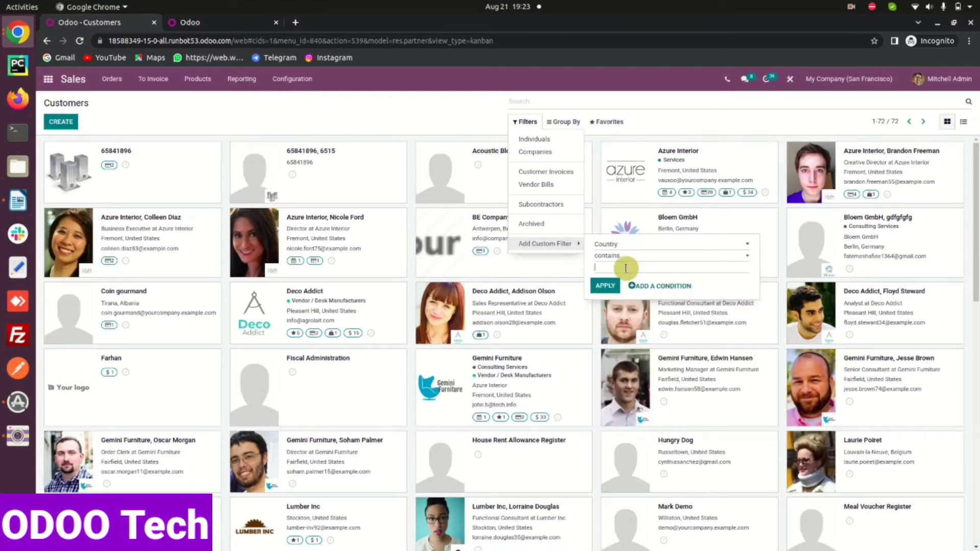
middle_click(626, 268)
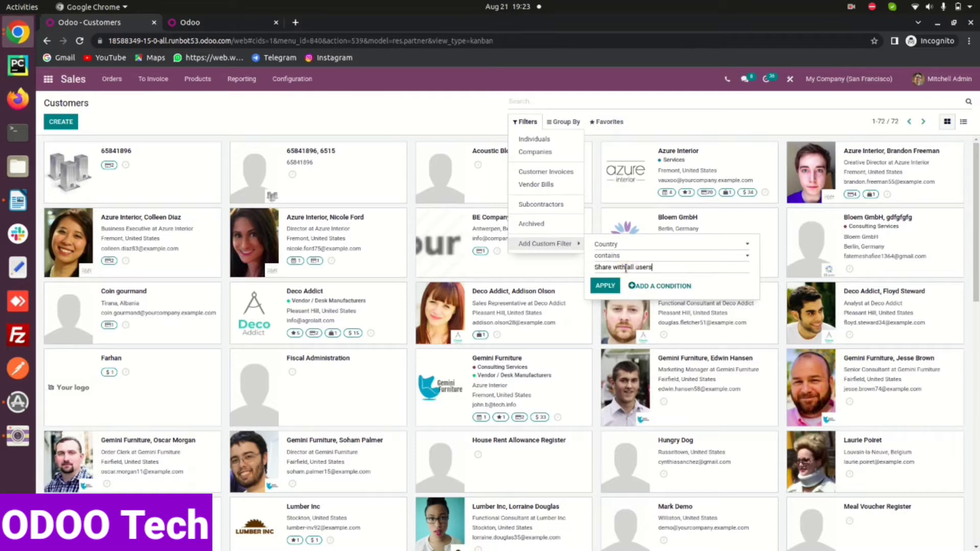
key(BackSpace)
key(BackSpace)
key(BackSpace)
key(BackSpace)
key(BackSpace)
key(BackSpace)
key(BackSpace)
key(BackSpace)
text(u)
click(605, 286)
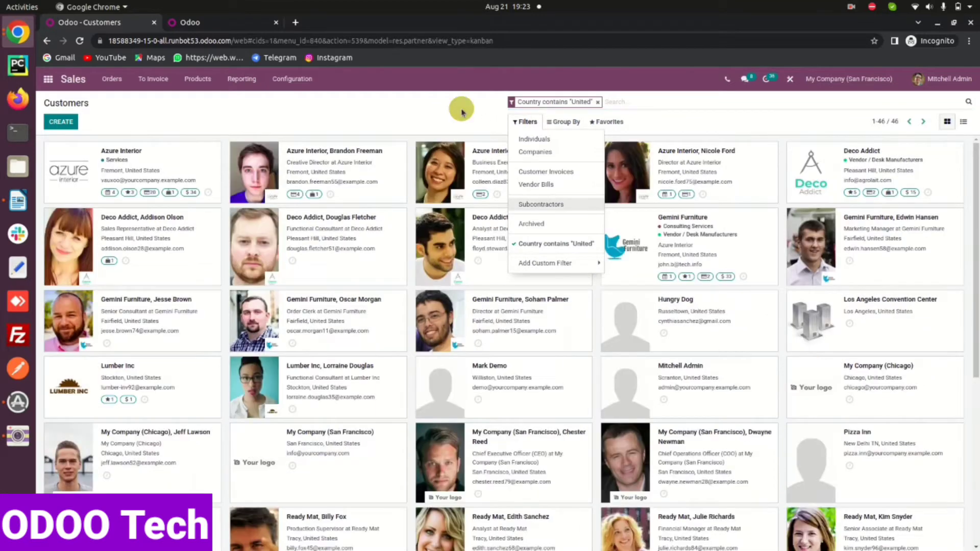
click(461, 109)
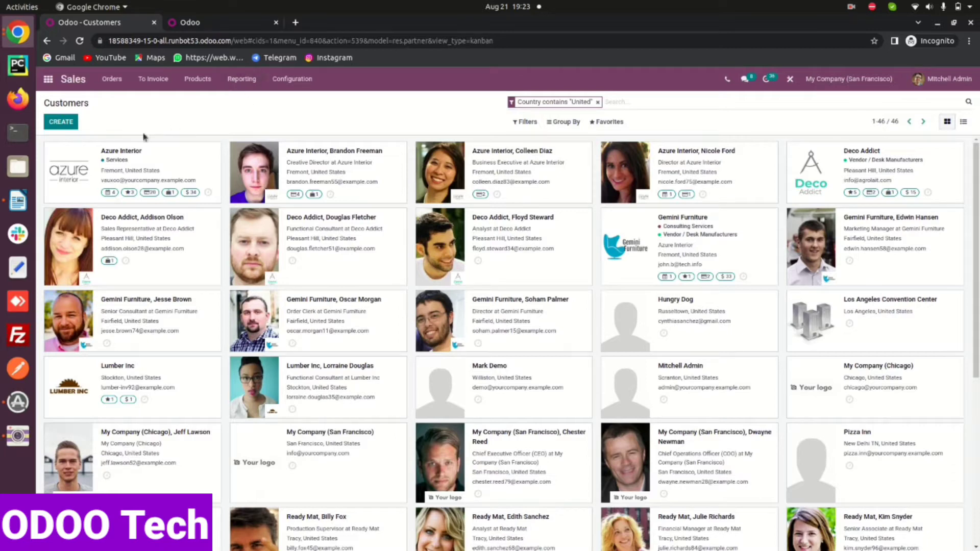
- Check the "not contains" entry in the LibreOffice Writer notes, and remove the Country contains "United" filter back in Chrome
click(21, 200)
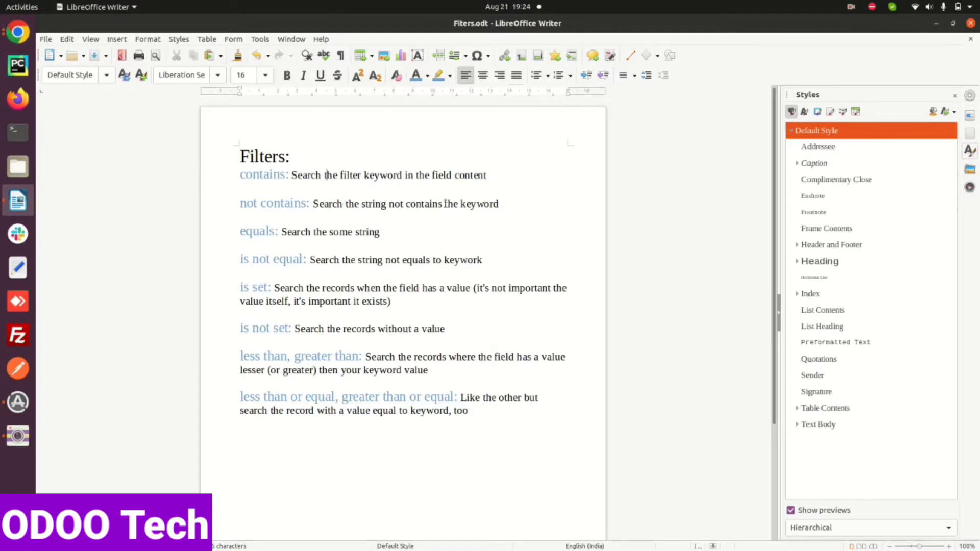
click(18, 31)
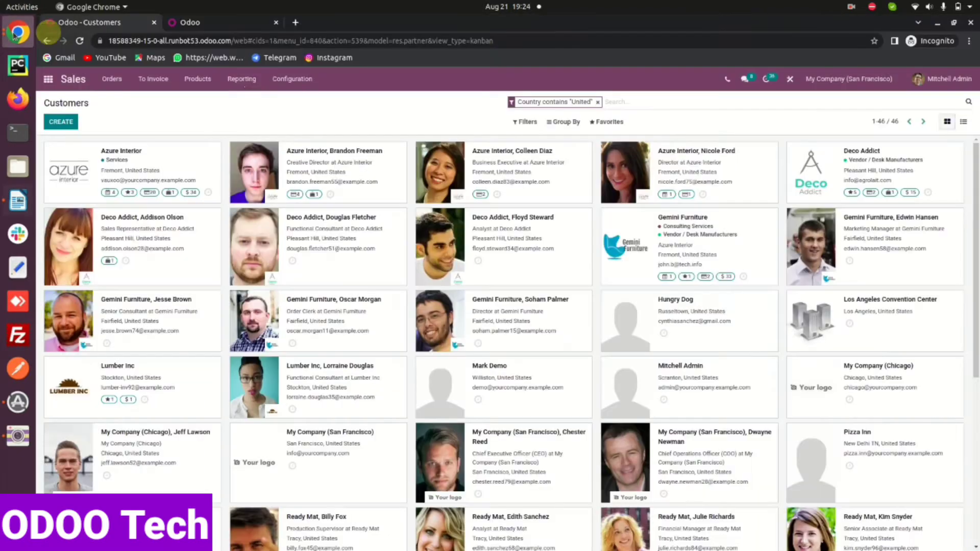
click(598, 102)
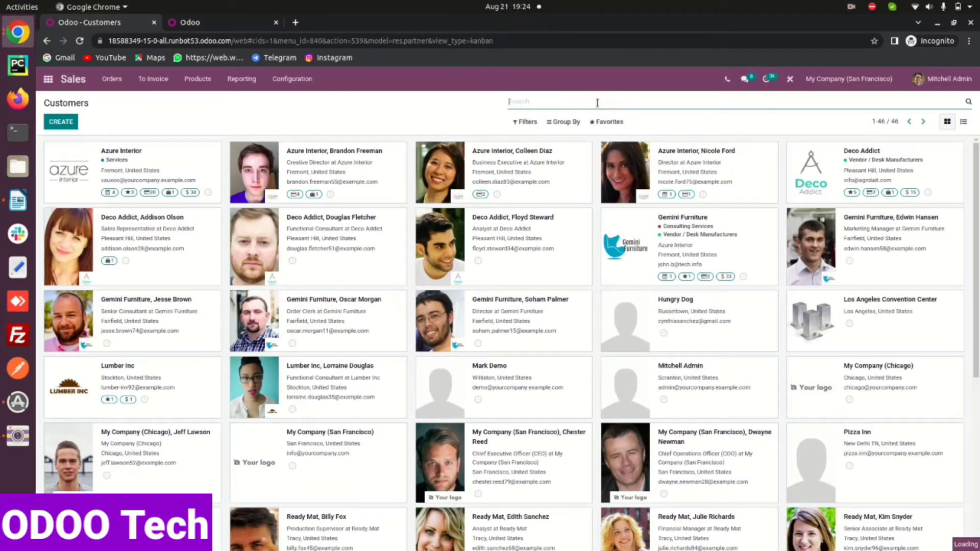
- Start a second custom filter on the customers with Country as its field
click(528, 122)
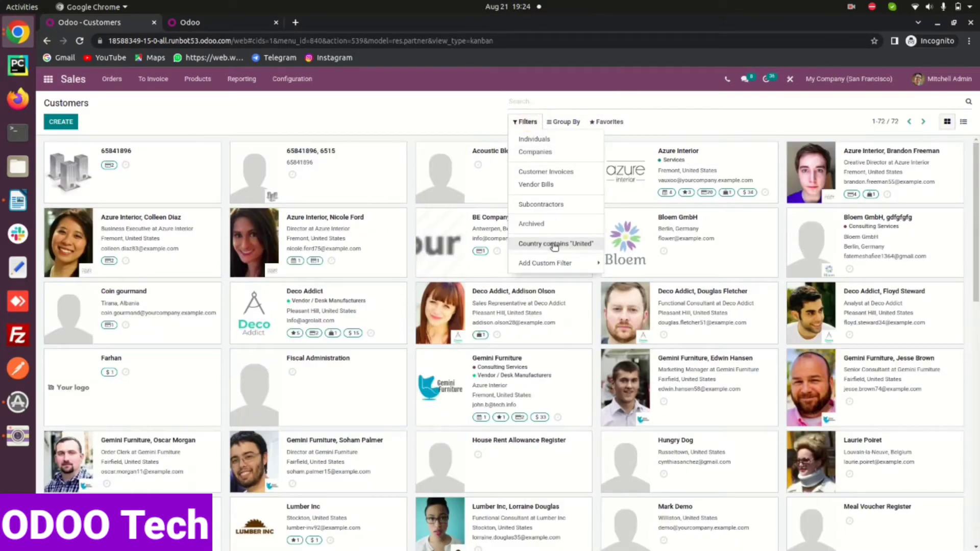
click(561, 262)
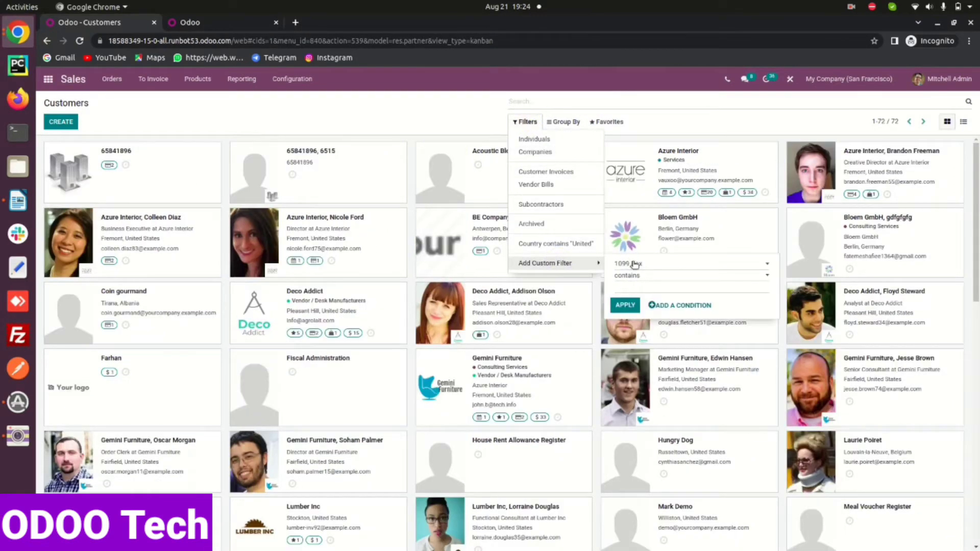
click(643, 276)
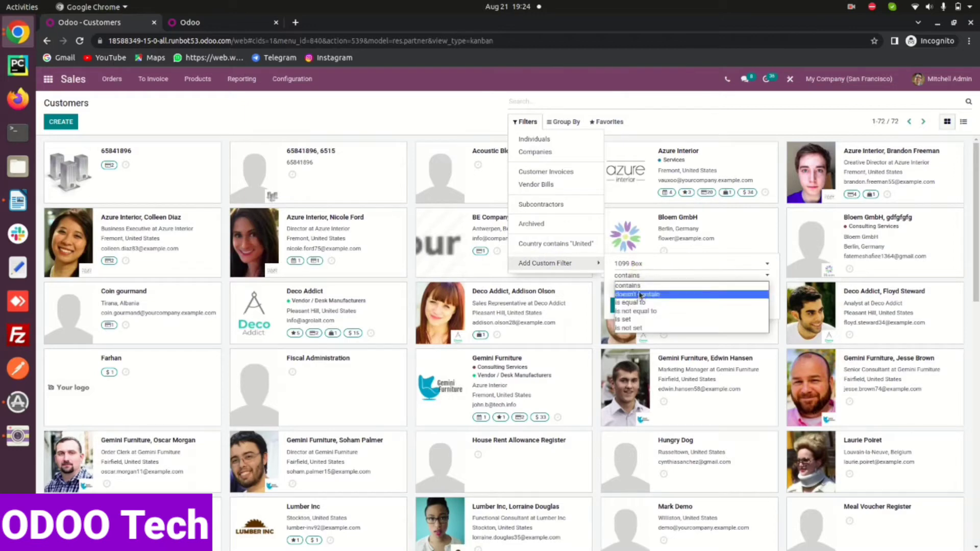
click(641, 295)
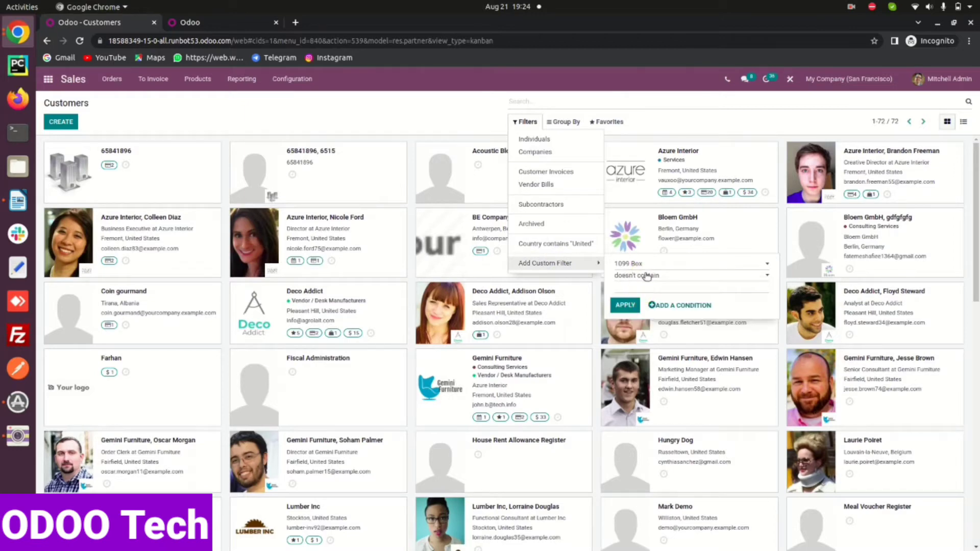
click(648, 262)
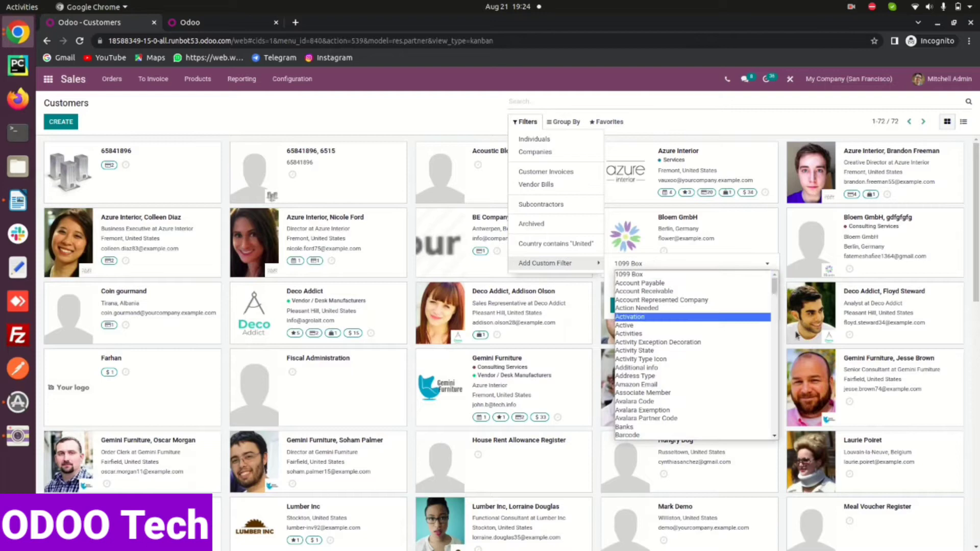
click(774, 346)
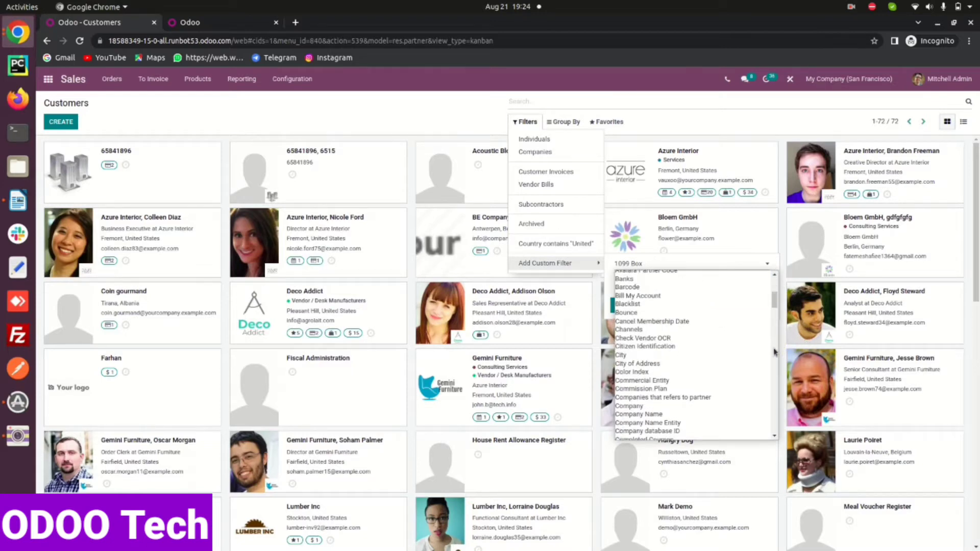
click(774, 351)
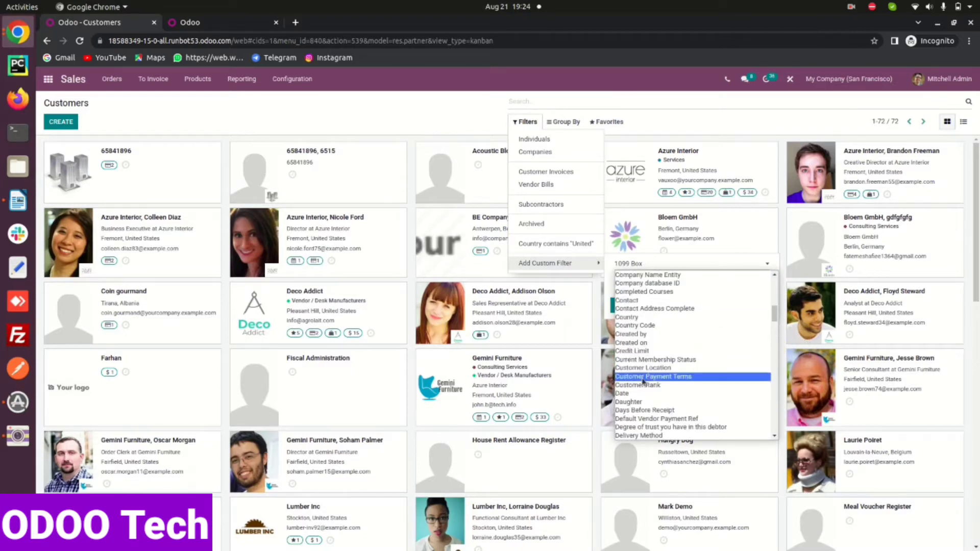
click(623, 318)
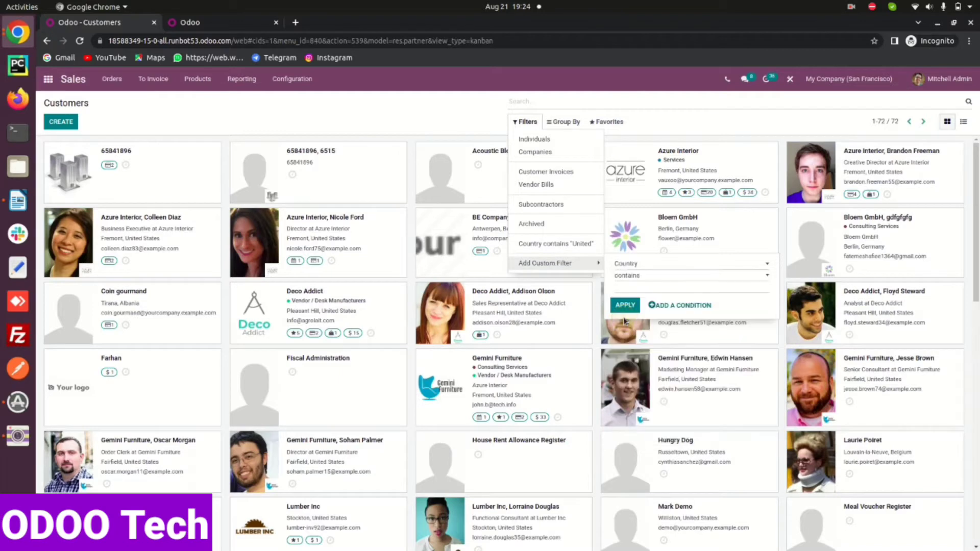
- Set the Country condition to doesn't contain with the value United and apply the filter
click(618, 285)
text(United)
click(636, 276)
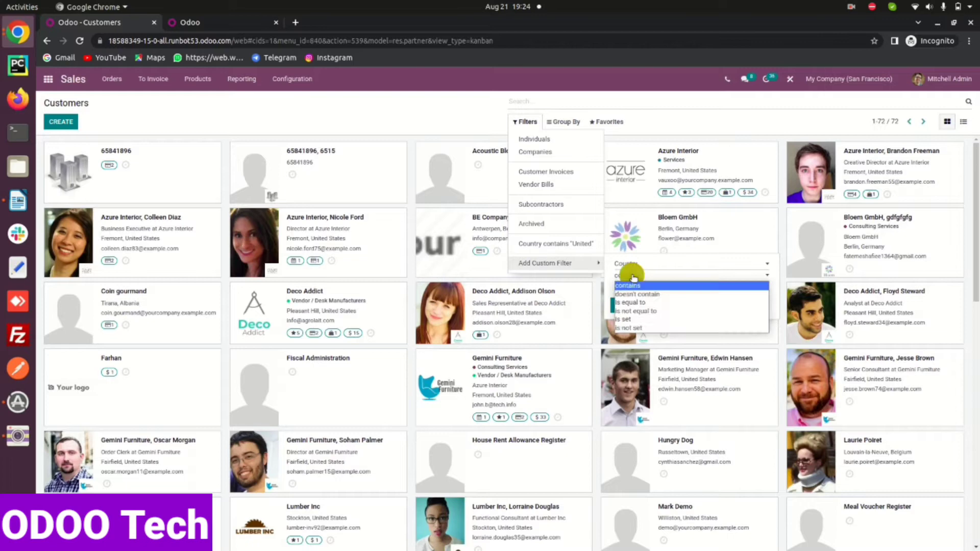
click(650, 299)
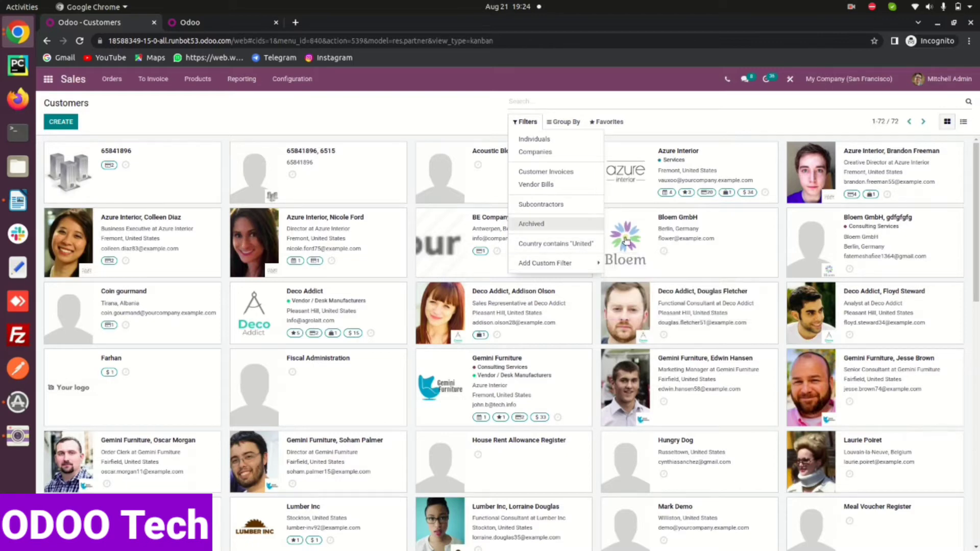
click(585, 265)
click(631, 286)
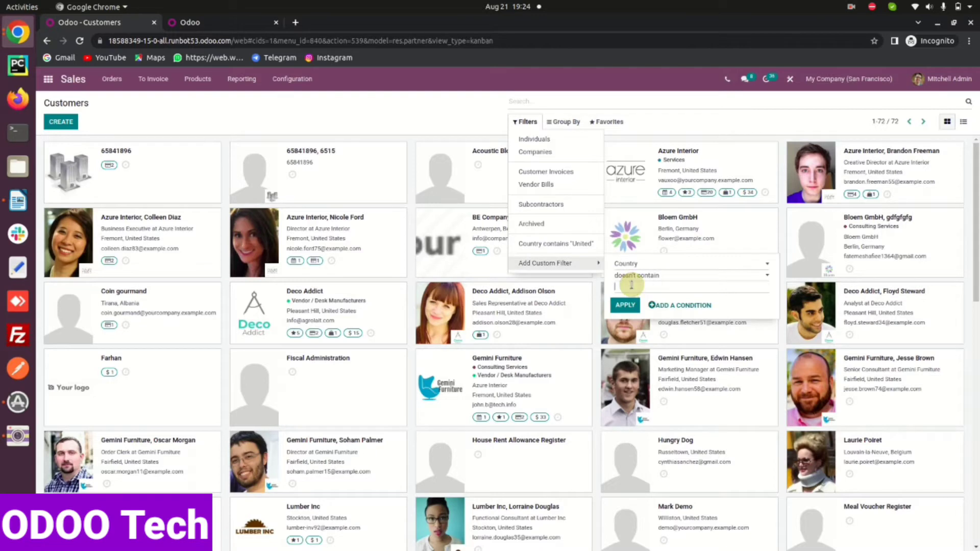
text(u)
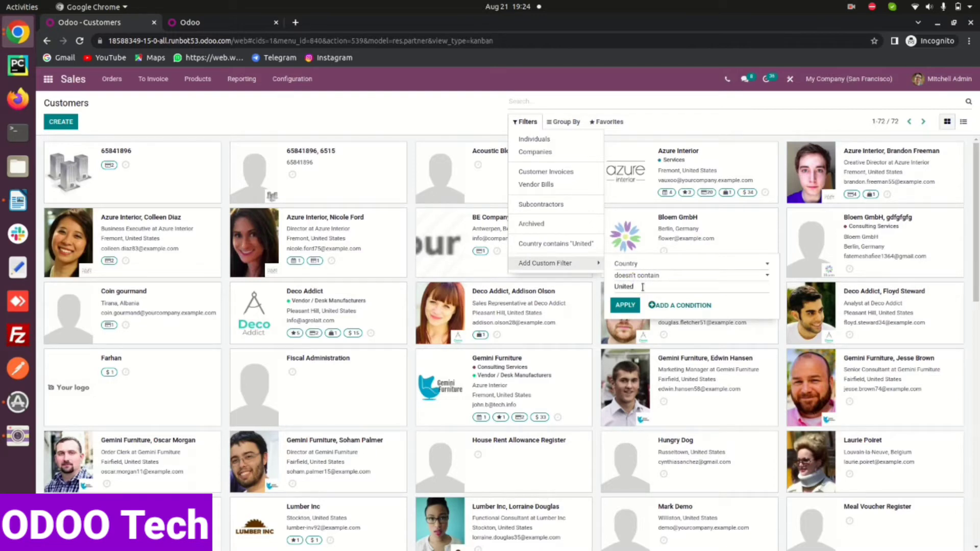
click(630, 309)
click(444, 118)
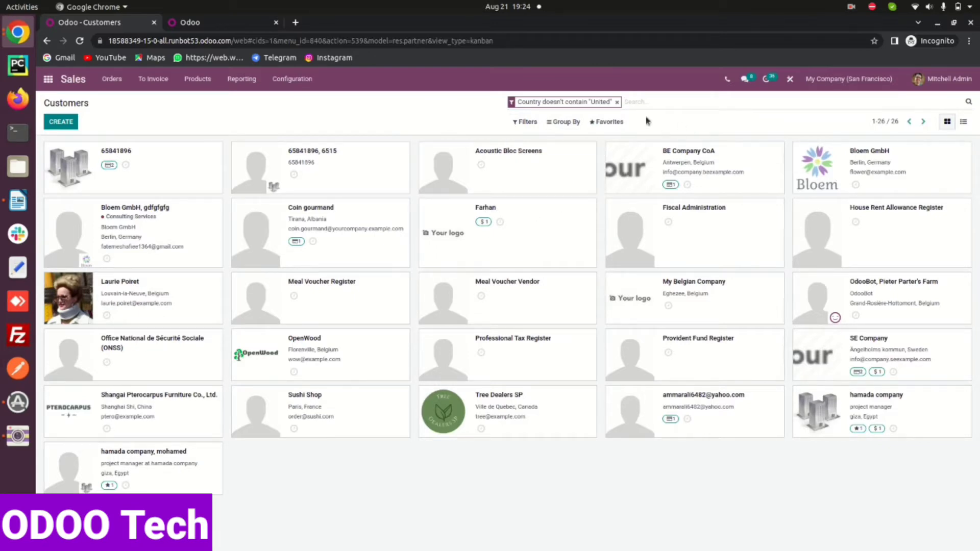
- Remove the Country doesn't contain "United" filter from the customers and open the available filters
click(616, 103)
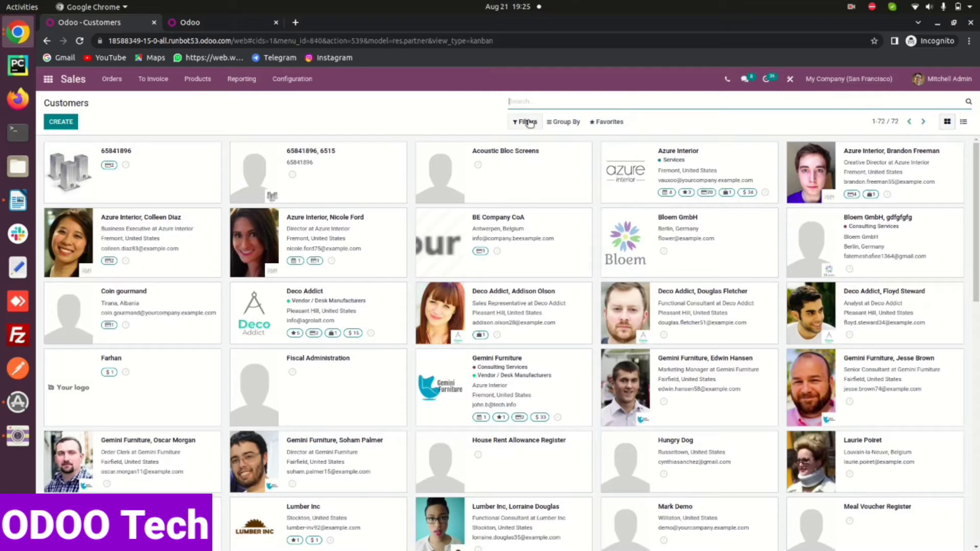
click(528, 123)
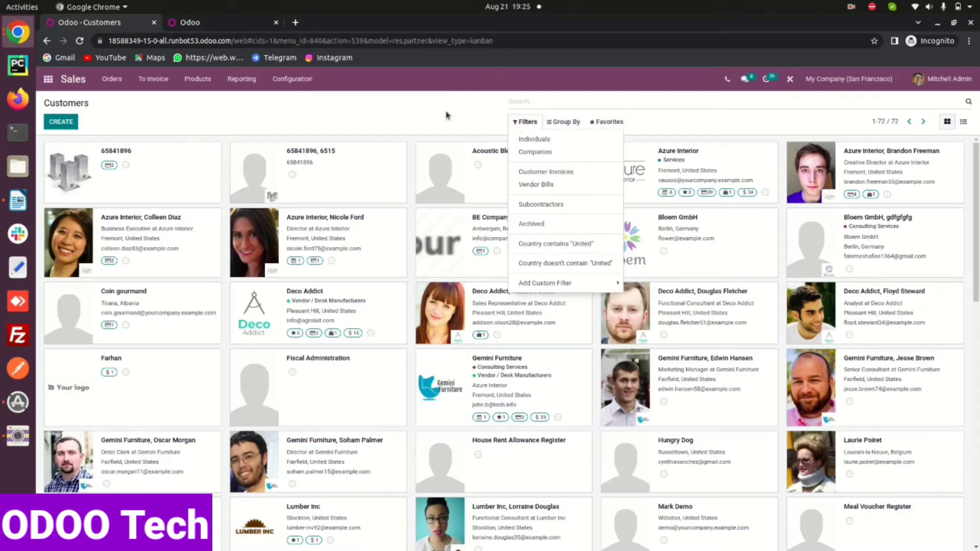
- Open the Quotations list and switch to the Filters notes in LibreOffice Writer
click(110, 79)
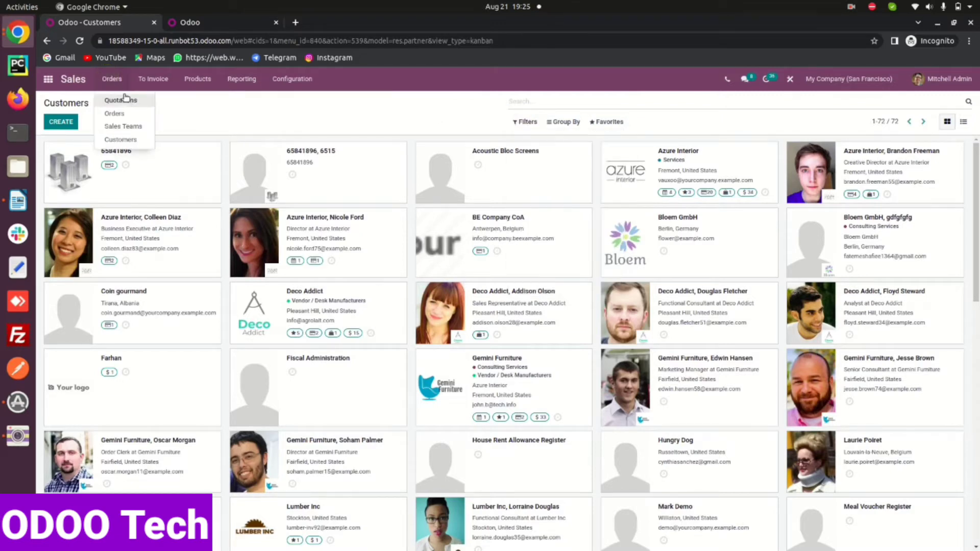
click(128, 101)
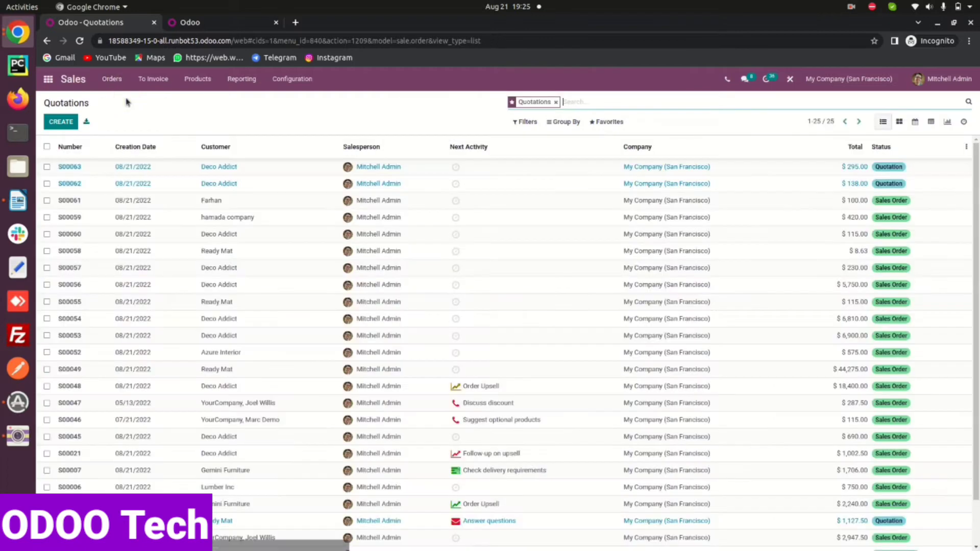
click(18, 201)
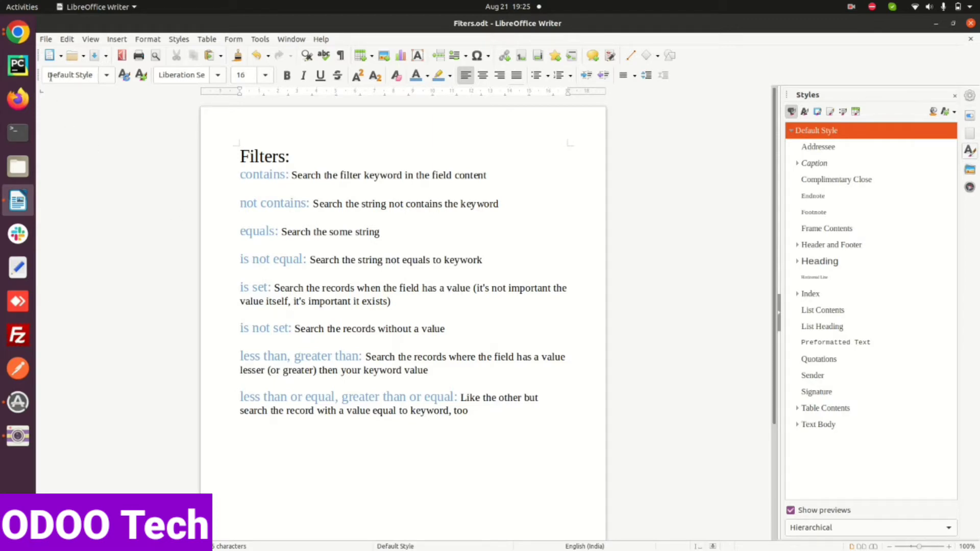
- Switch to Odoo in Chrome, clear the default Quotations filter from the list and start a custom filter
click(12, 38)
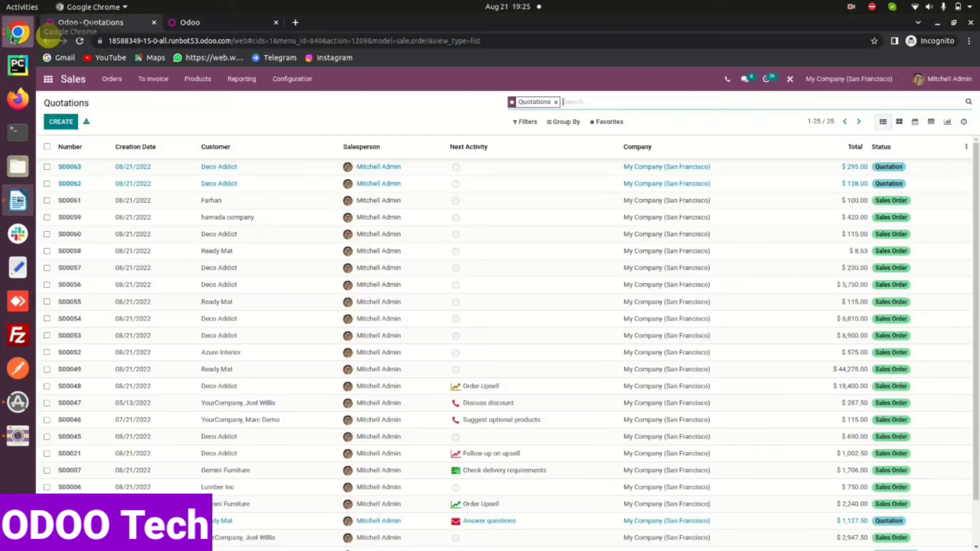
click(556, 103)
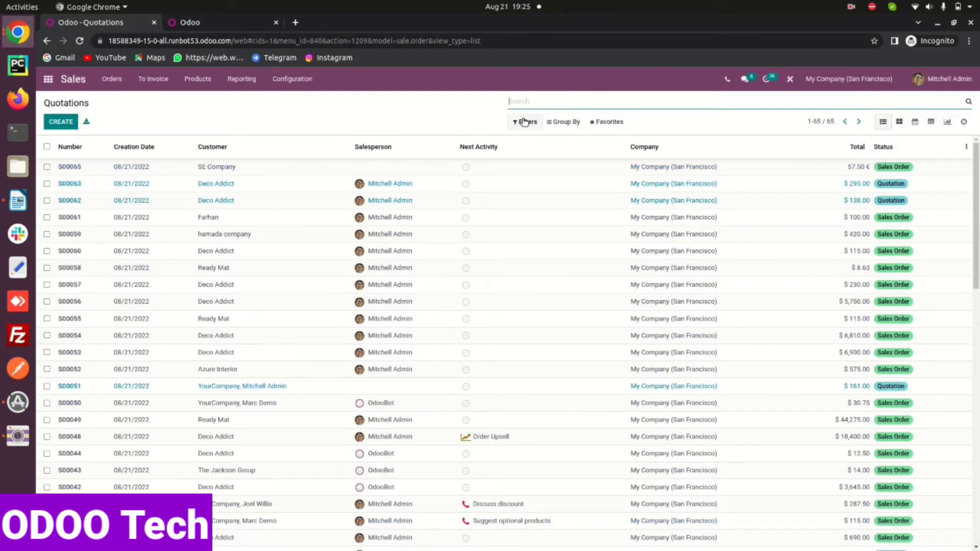
click(524, 121)
click(545, 210)
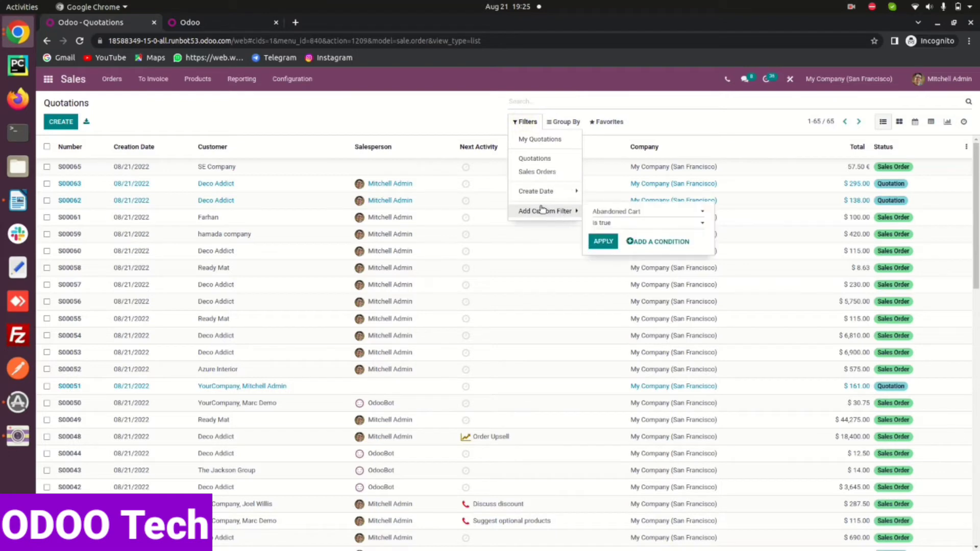
- Set the custom filter's field to Salesperson with the operator is set, and apply it to the quotations
click(606, 212)
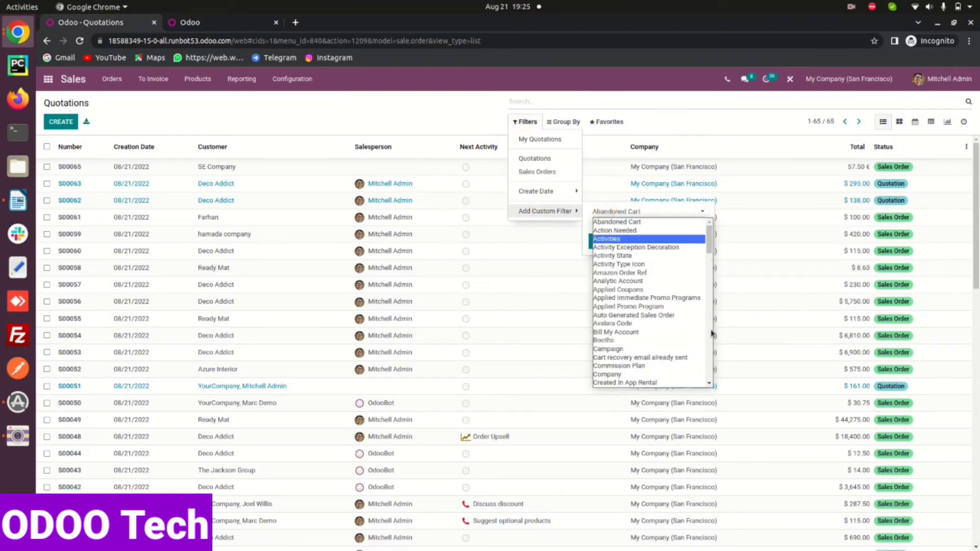
click(709, 383)
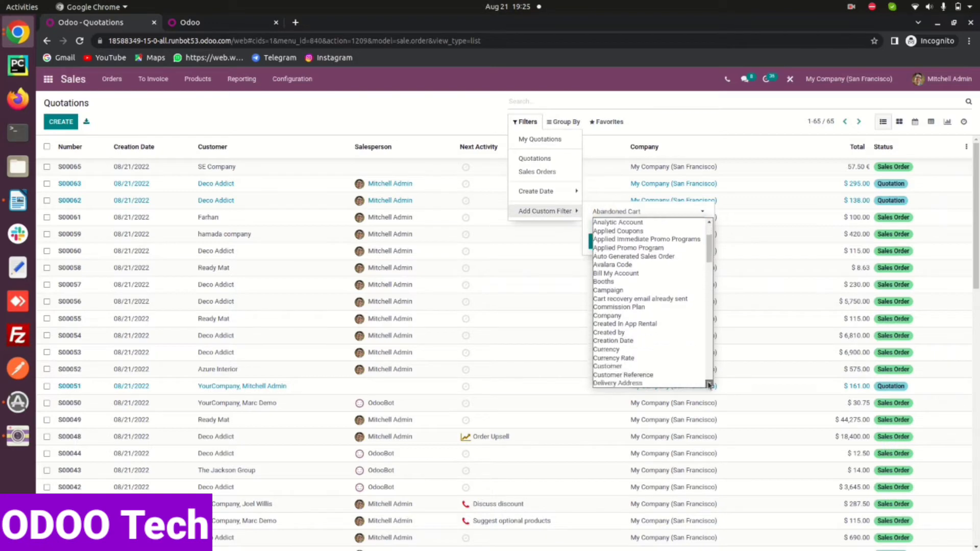
click(710, 383)
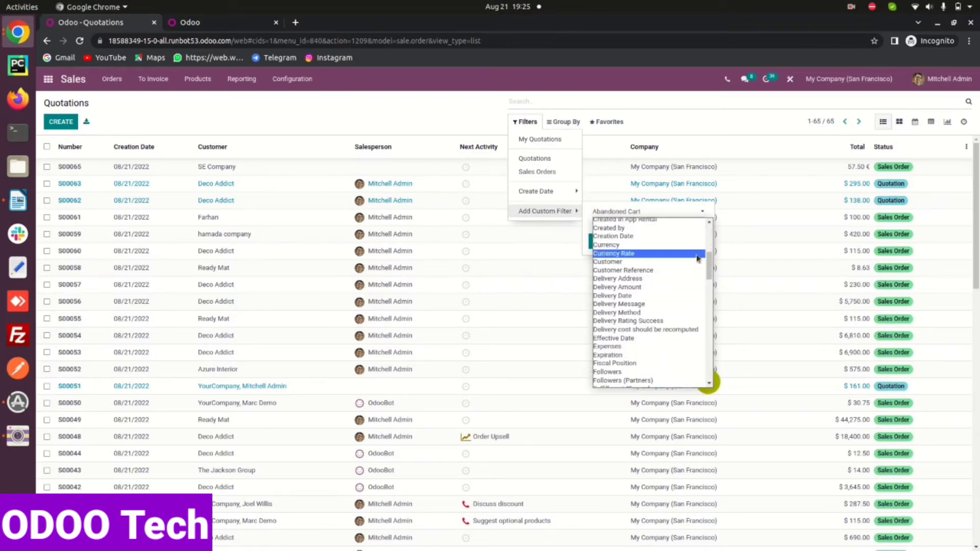
drag(710, 262, 717, 366)
scroll(710, 332, up, 3)
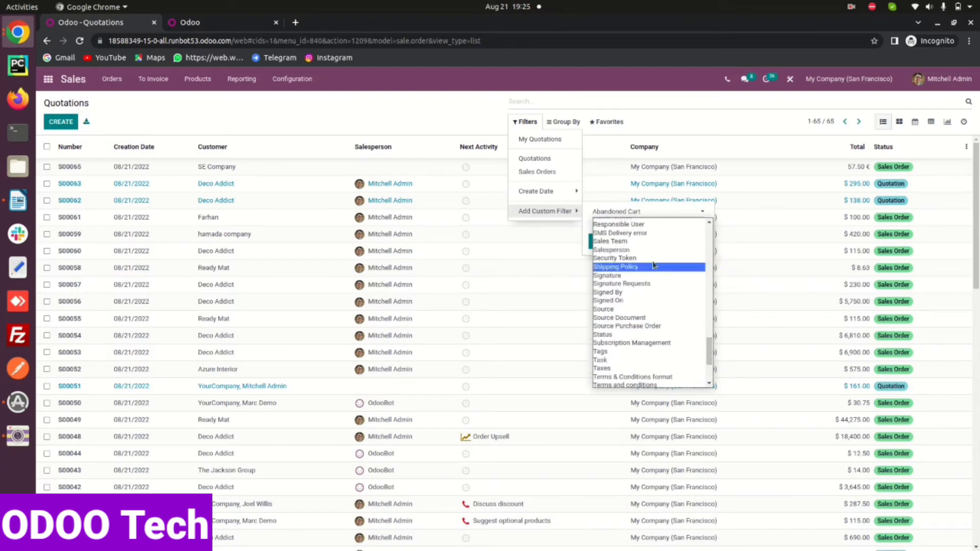
click(636, 250)
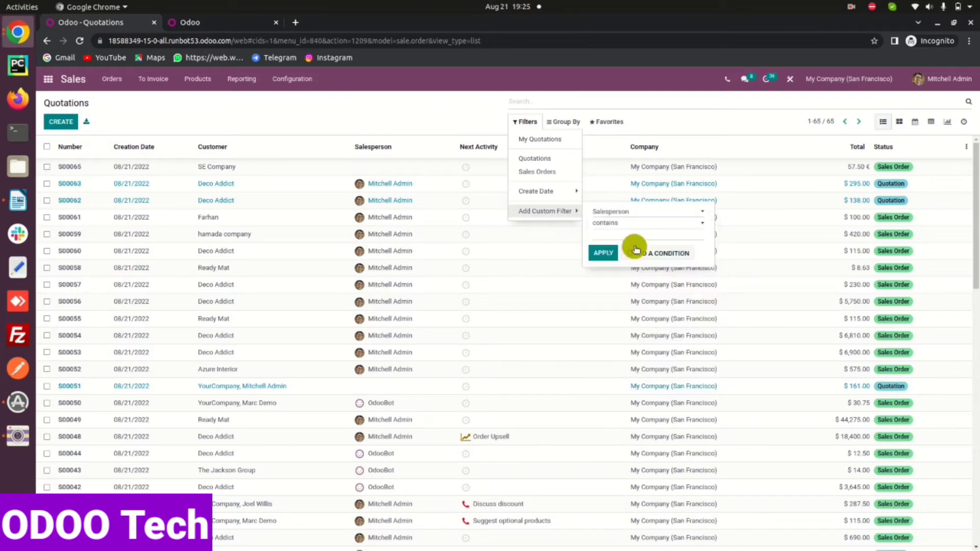
click(613, 225)
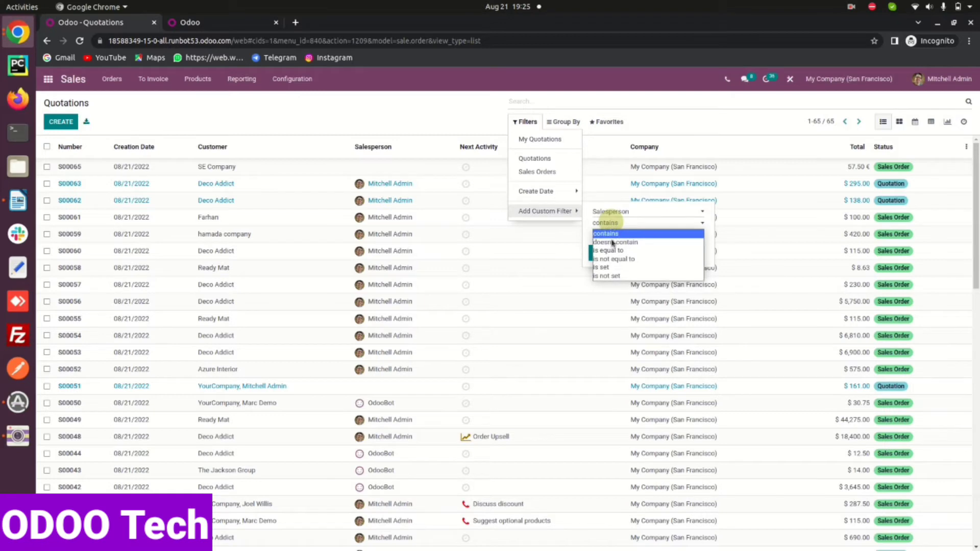
click(612, 267)
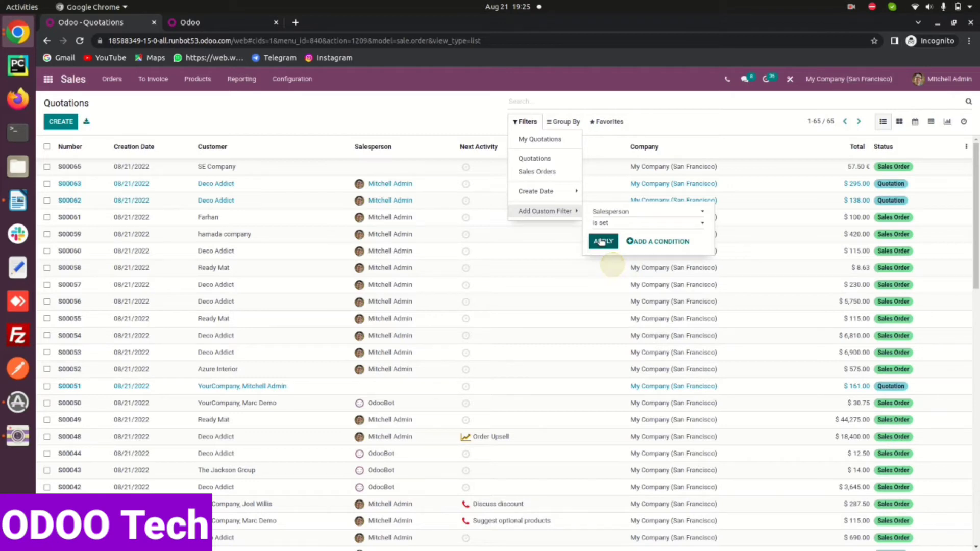
click(603, 241)
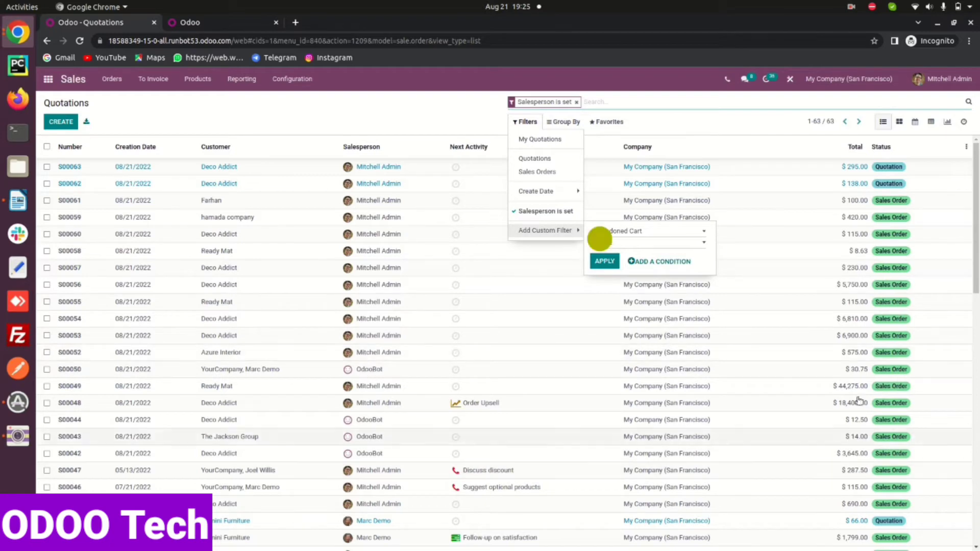
- Review the filtered quotations down to the end of the list and consult the Filters notes in LibreOffice Writer
click(975, 350)
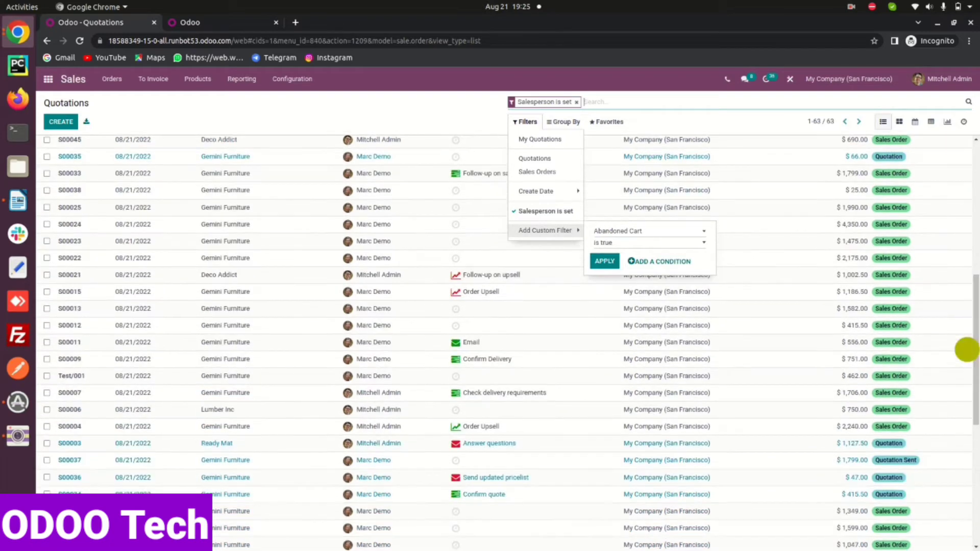
click(976, 461)
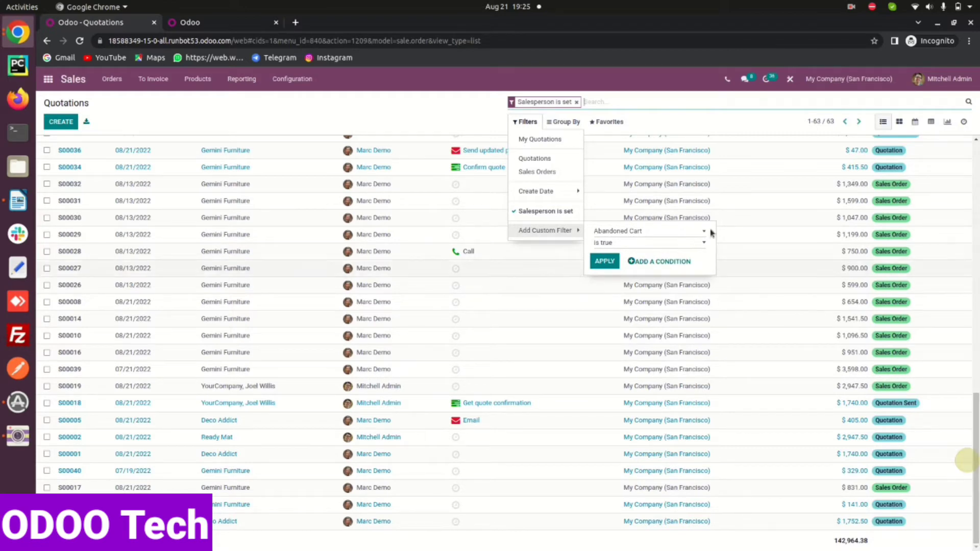
click(607, 122)
click(373, 102)
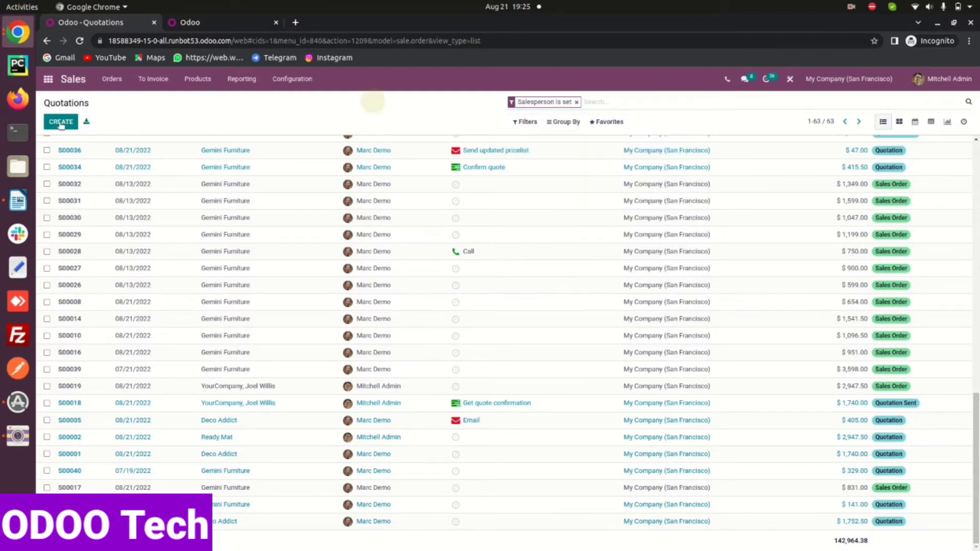
click(18, 200)
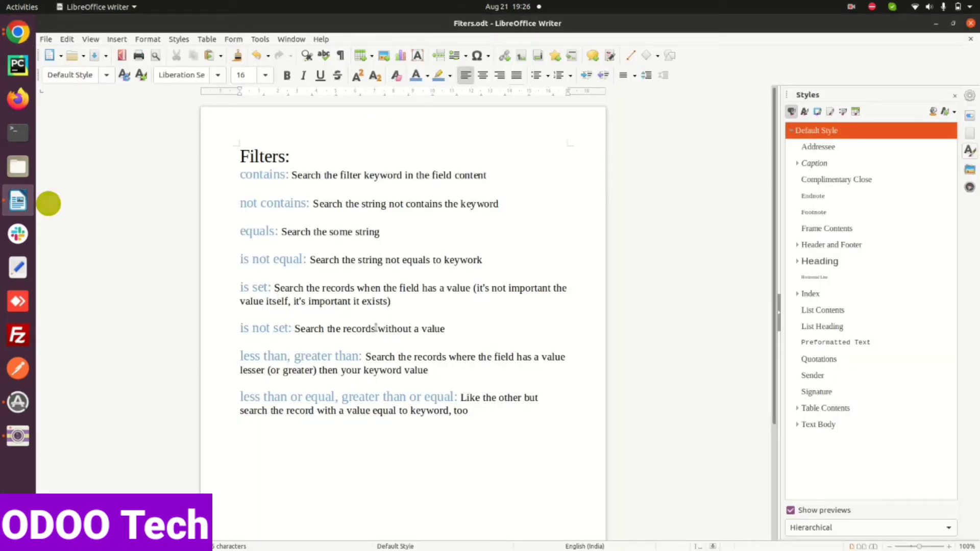
- Return to Odoo in Chrome, remove the Salesperson is set filter and start another custom filter
click(18, 32)
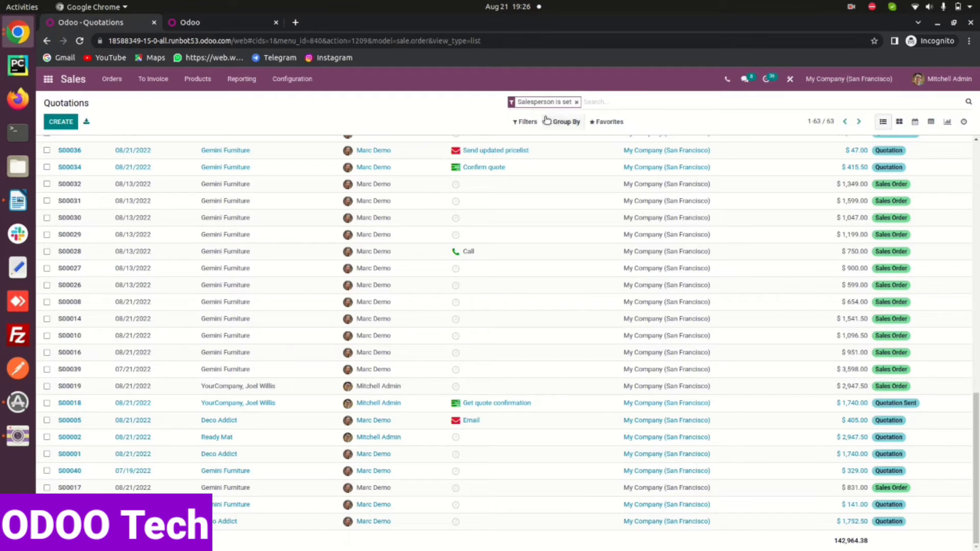
click(577, 102)
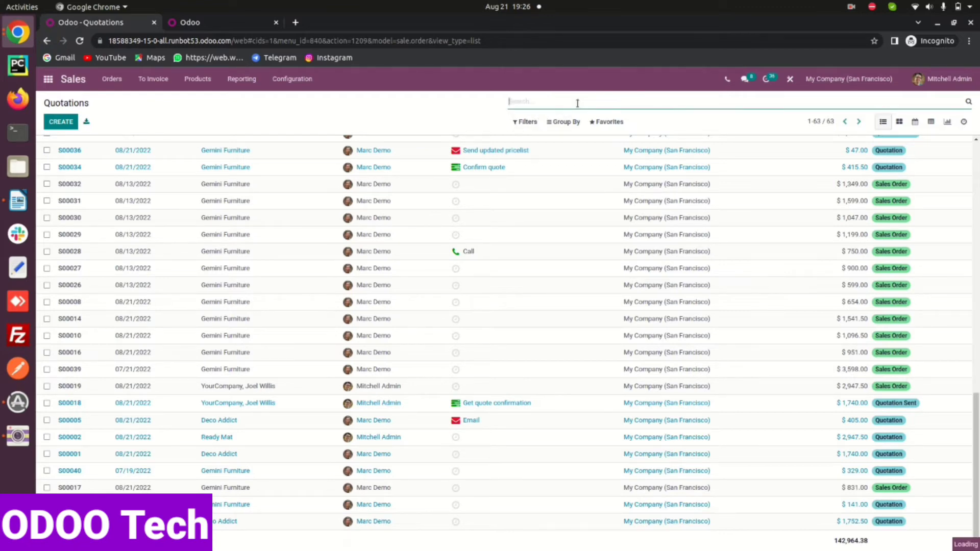
click(525, 121)
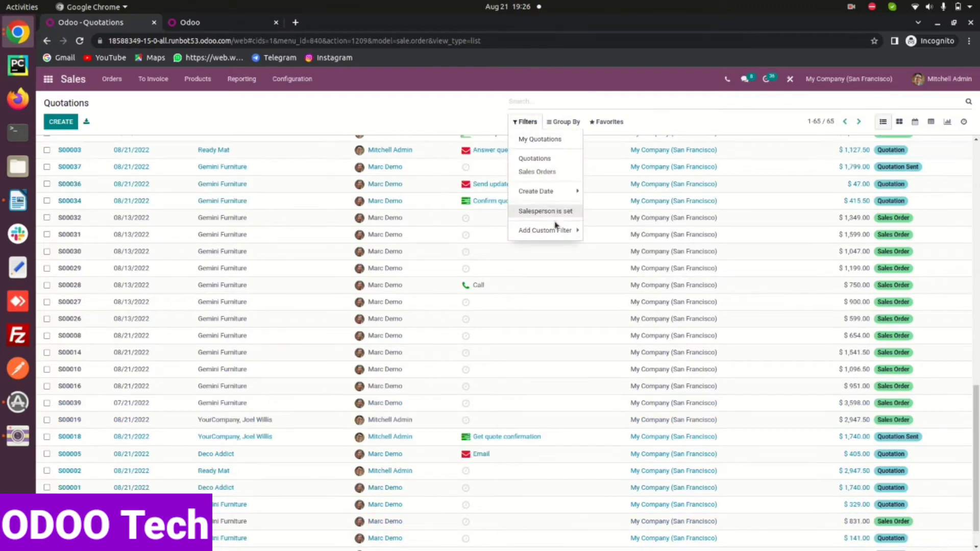
click(559, 230)
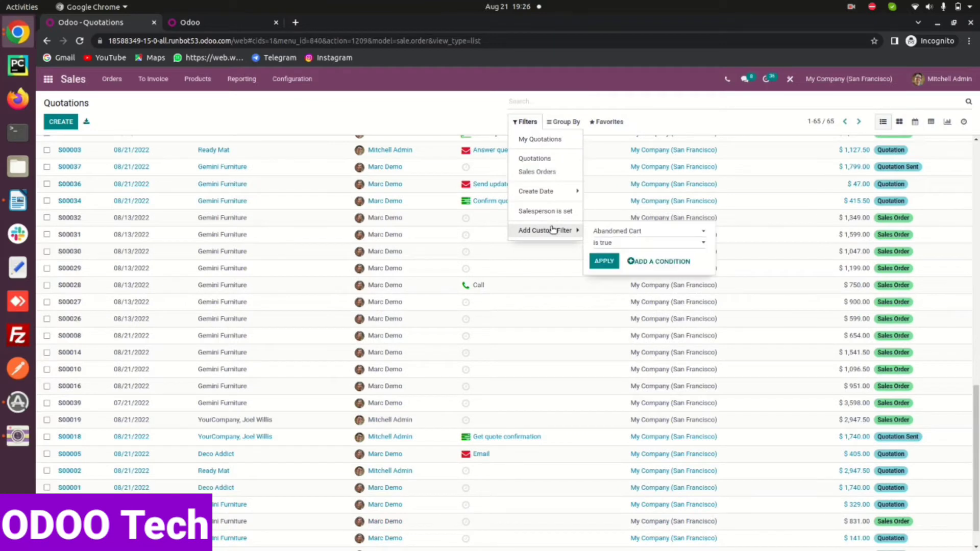
- Filter the quotations with the custom condition Salesperson is not set and close the filter options
click(642, 230)
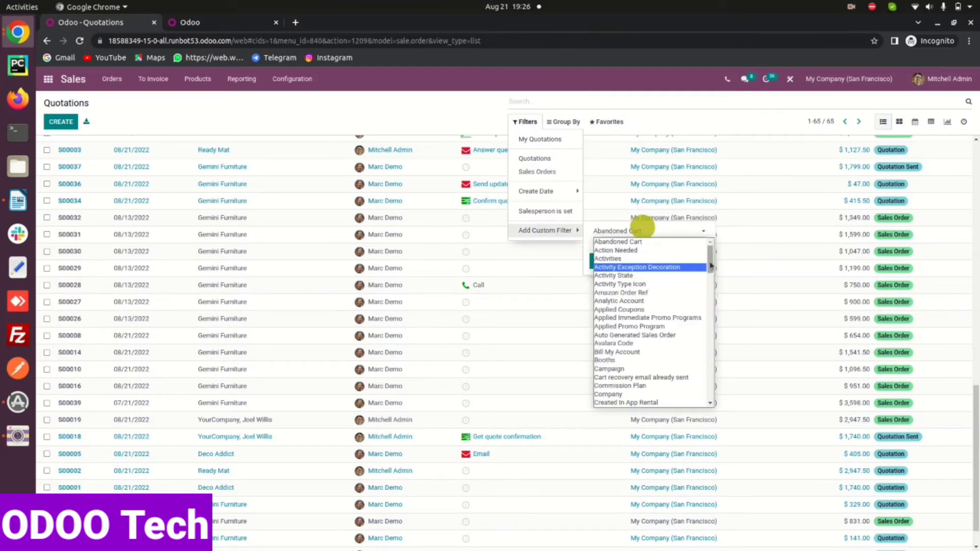
drag(710, 265, 713, 390)
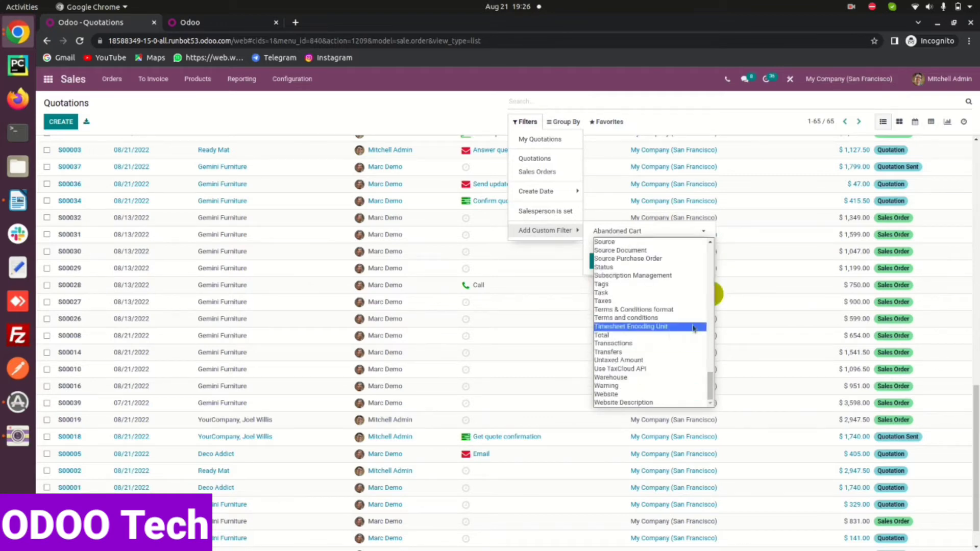
scroll(627, 347, up, 5)
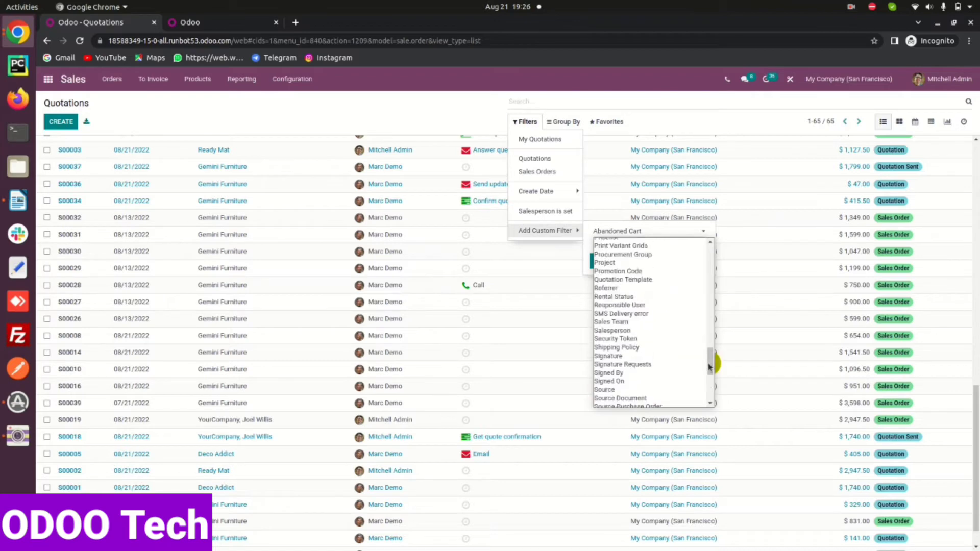
click(619, 331)
click(619, 241)
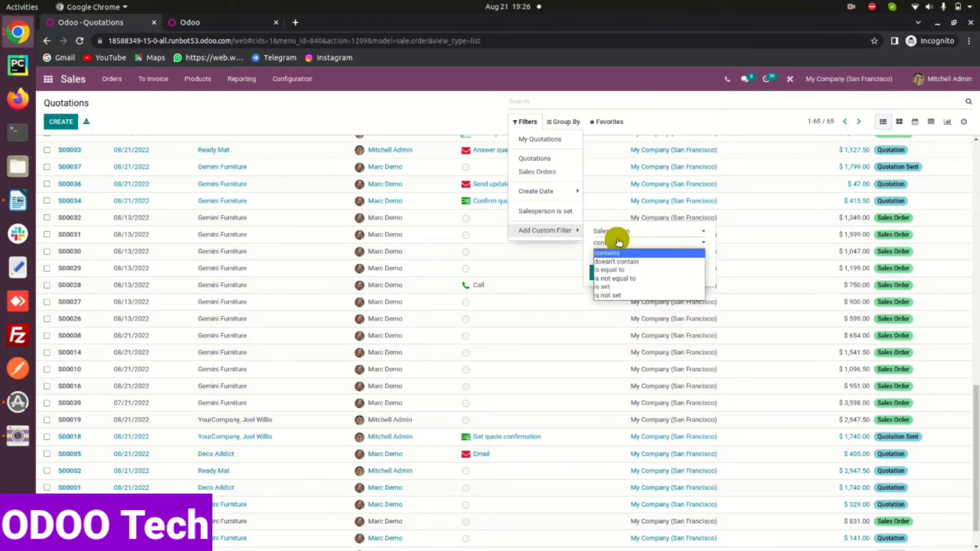
click(615, 295)
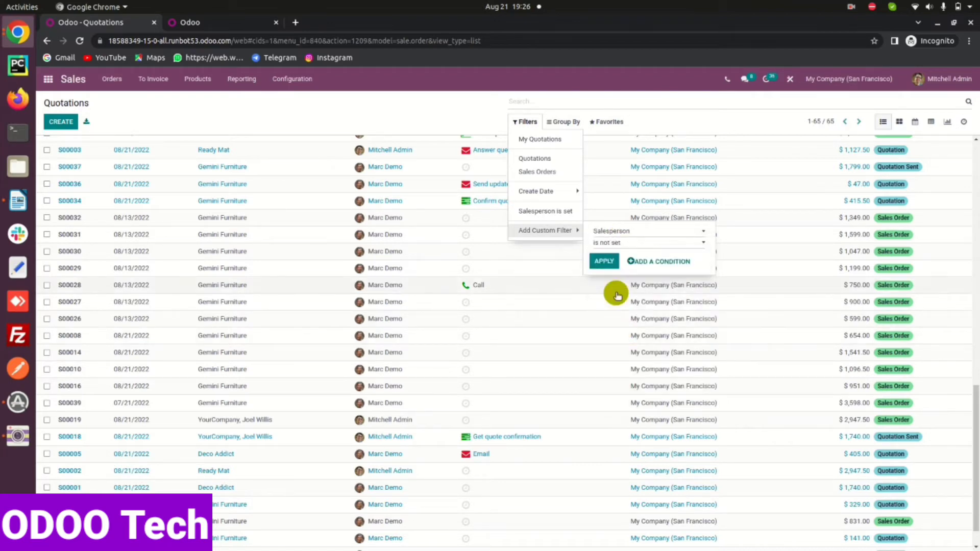
click(612, 263)
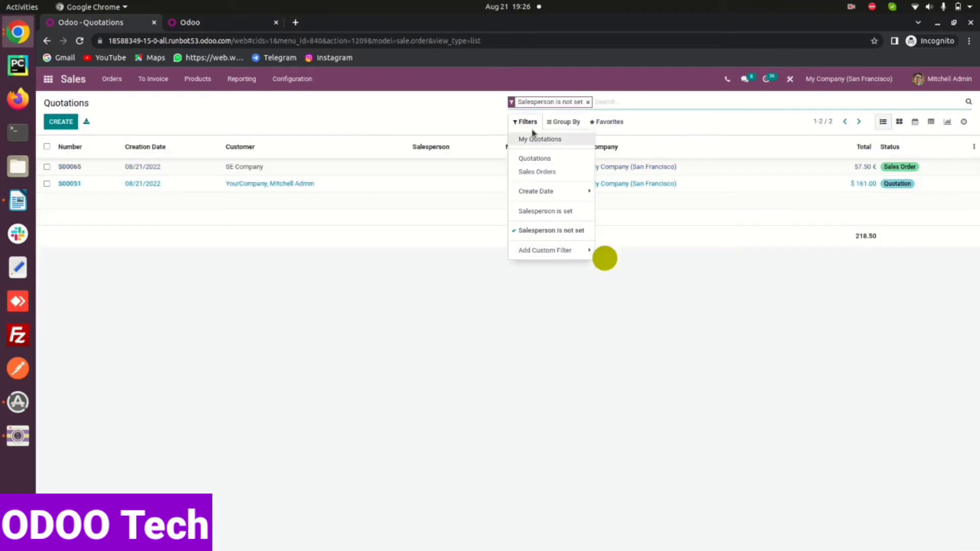
click(438, 109)
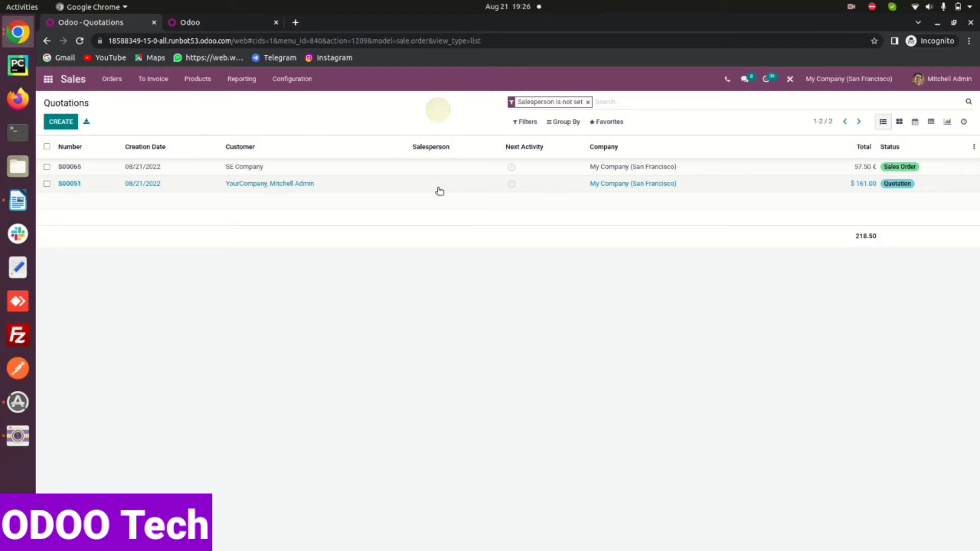
- Remove the Salesperson is not set filter from the quotations and check the Filters notes in LibreOffice Writer
click(590, 102)
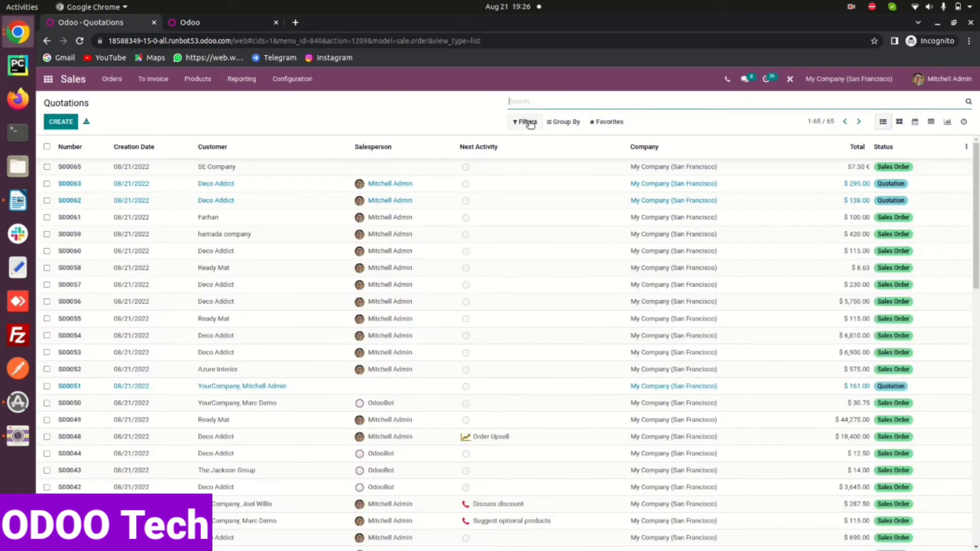
click(530, 122)
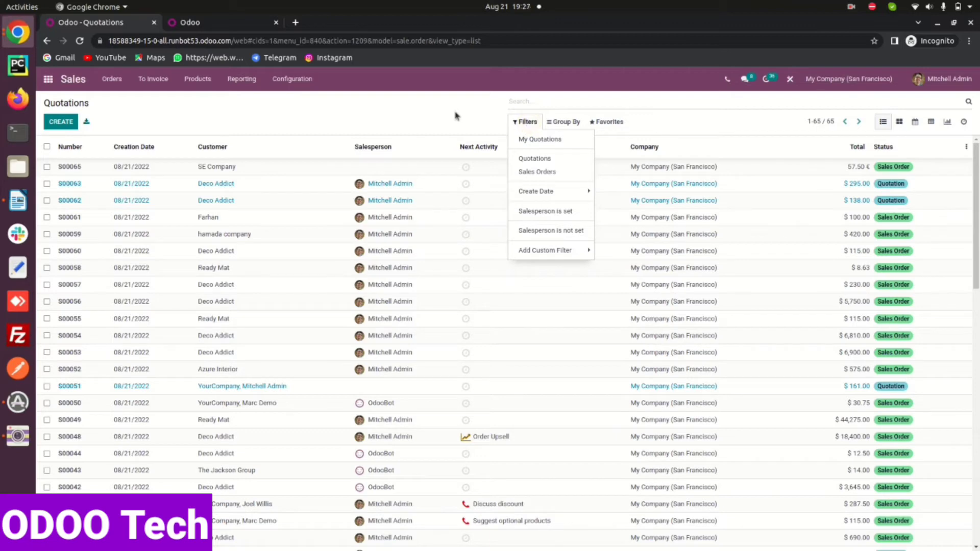
click(541, 251)
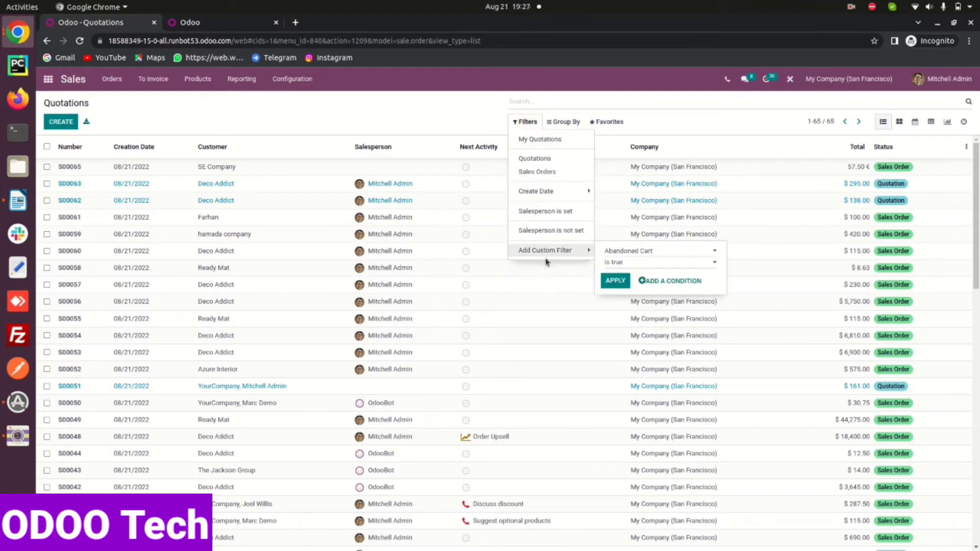
click(19, 199)
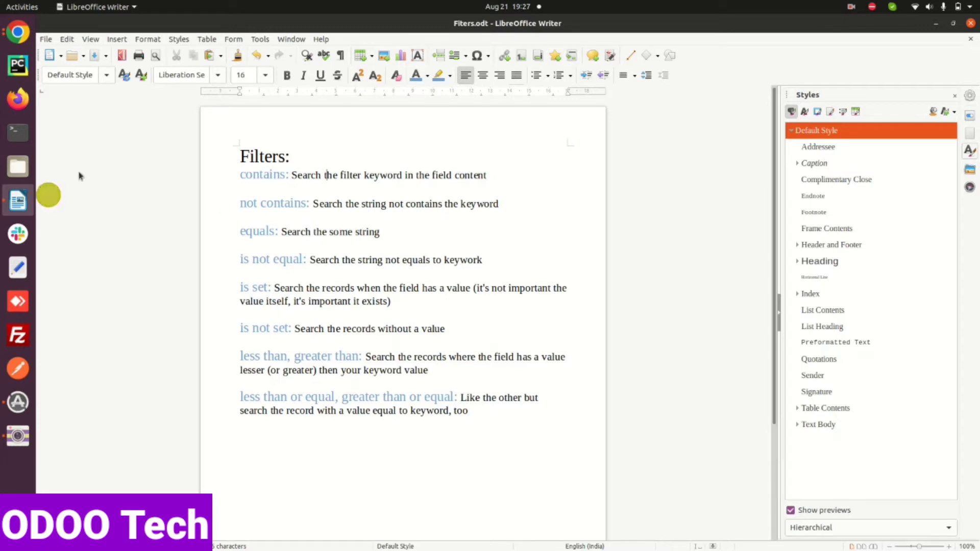
- Switch back to Odoo in Chrome and filter the quotations with the custom condition Total is equal to 100
click(18, 31)
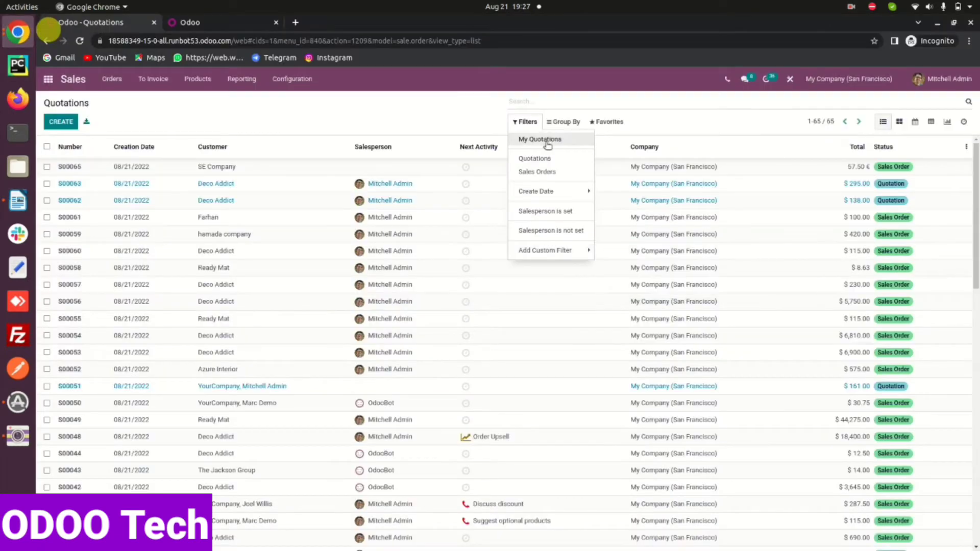
click(550, 251)
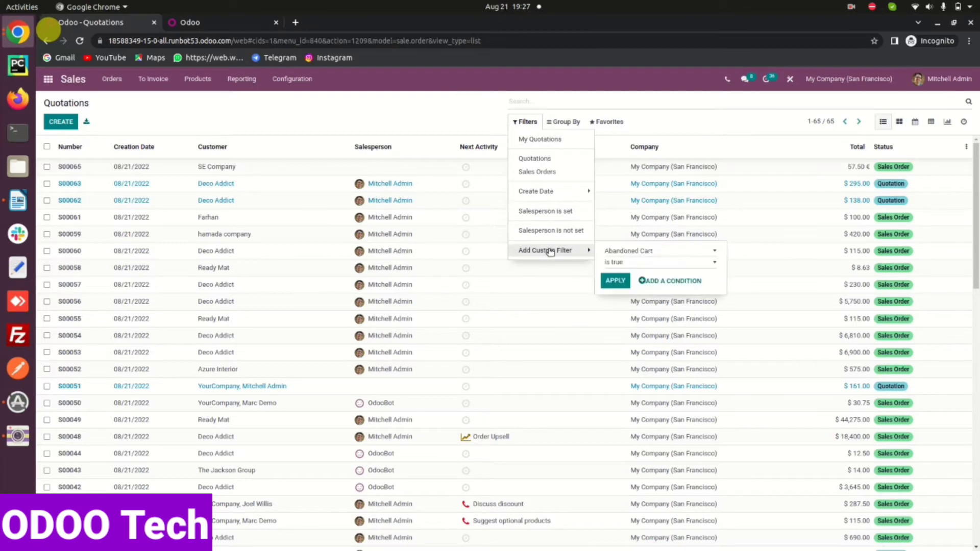
click(632, 251)
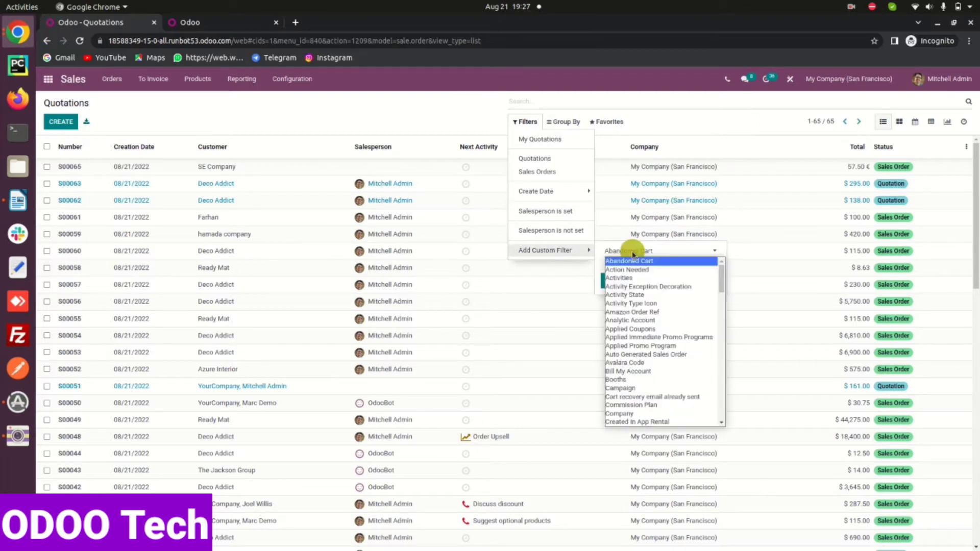
click(721, 386)
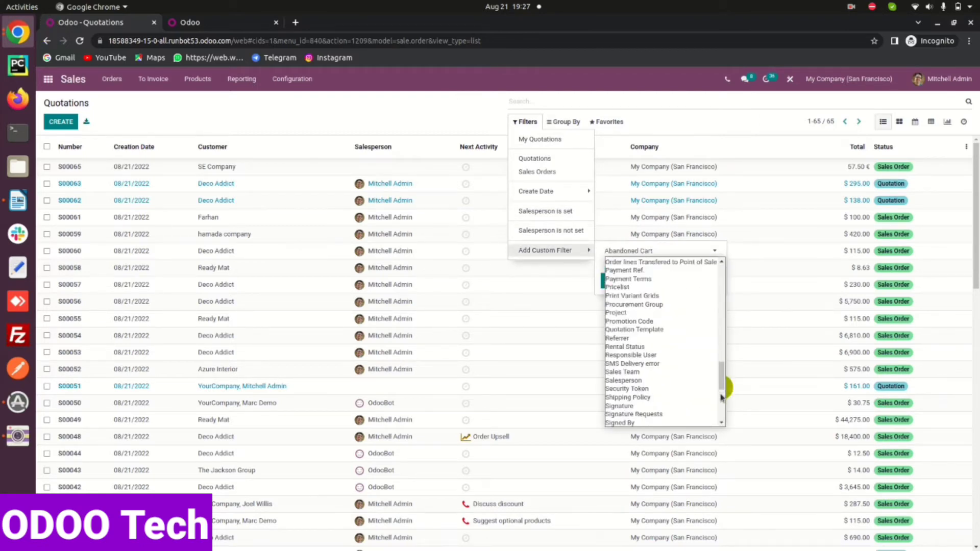
click(720, 400)
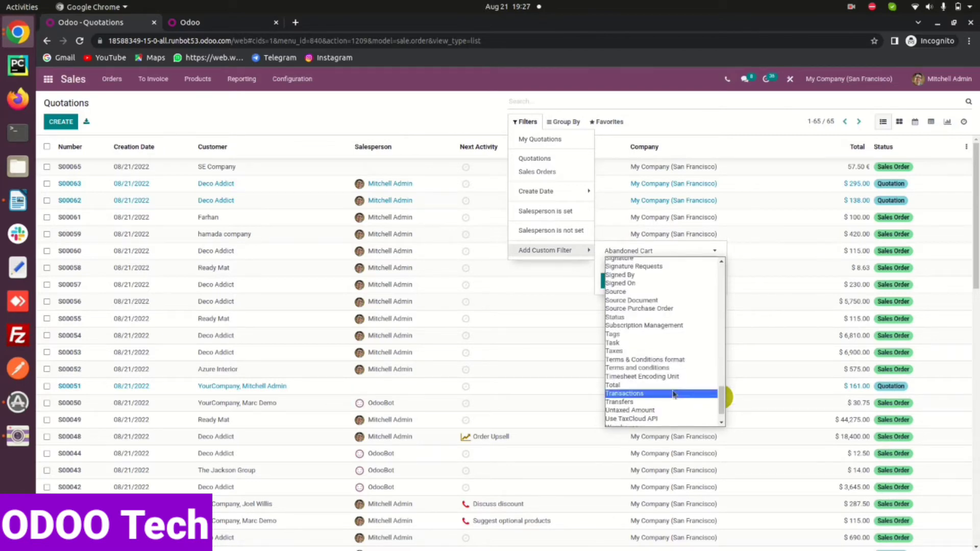
click(623, 386)
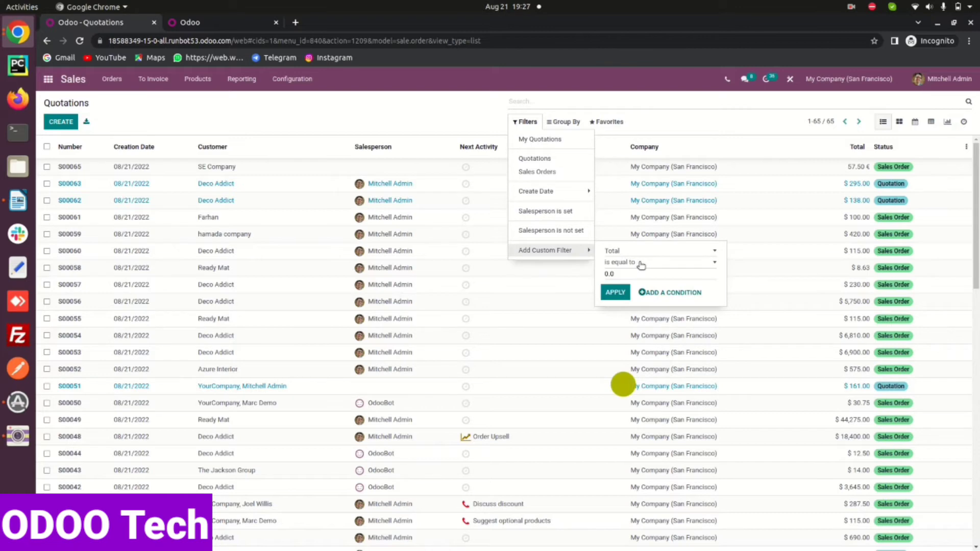
click(608, 275)
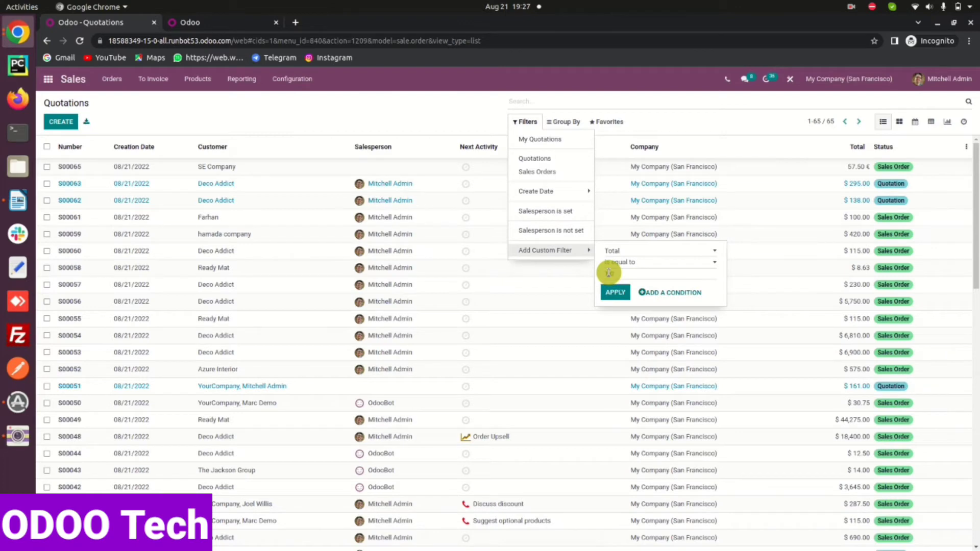
text(100.0)
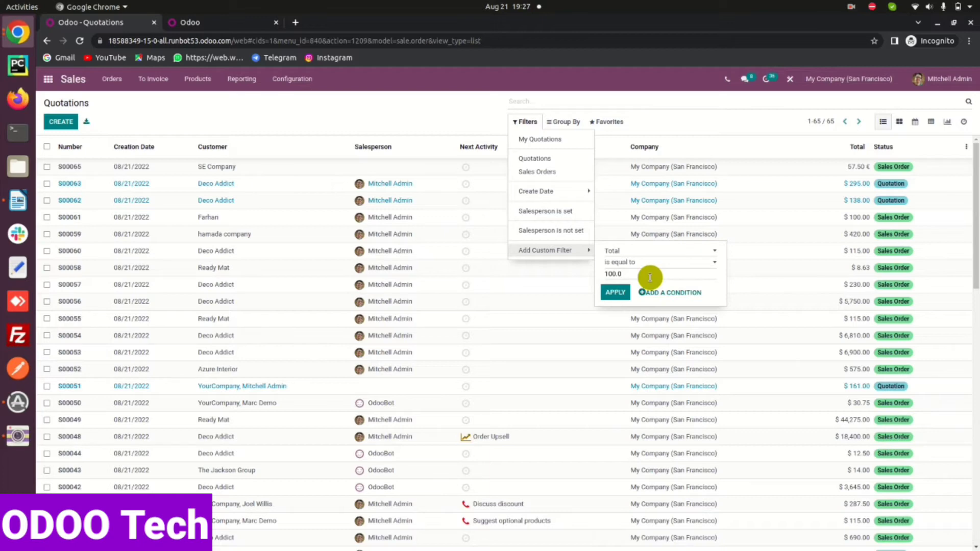
click(614, 292)
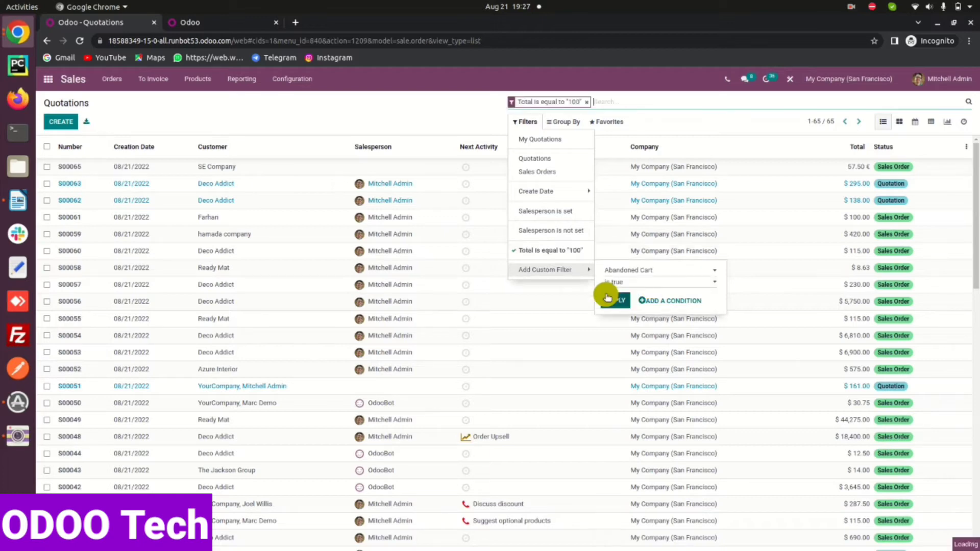
- Inspect the filtered sales order and the Filters notes in LibreOffice Writer, returning to the quotations list in Chrome
click(412, 172)
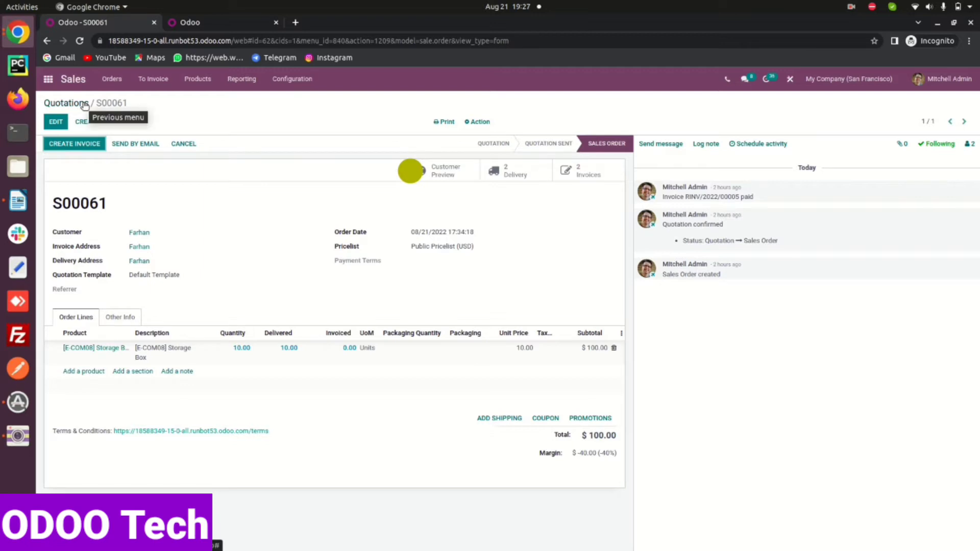
click(18, 204)
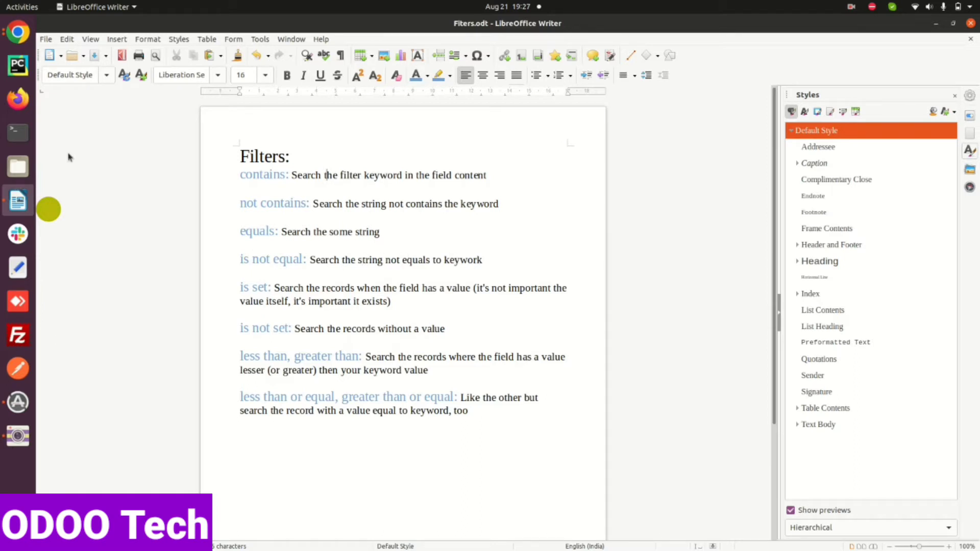
click(17, 28)
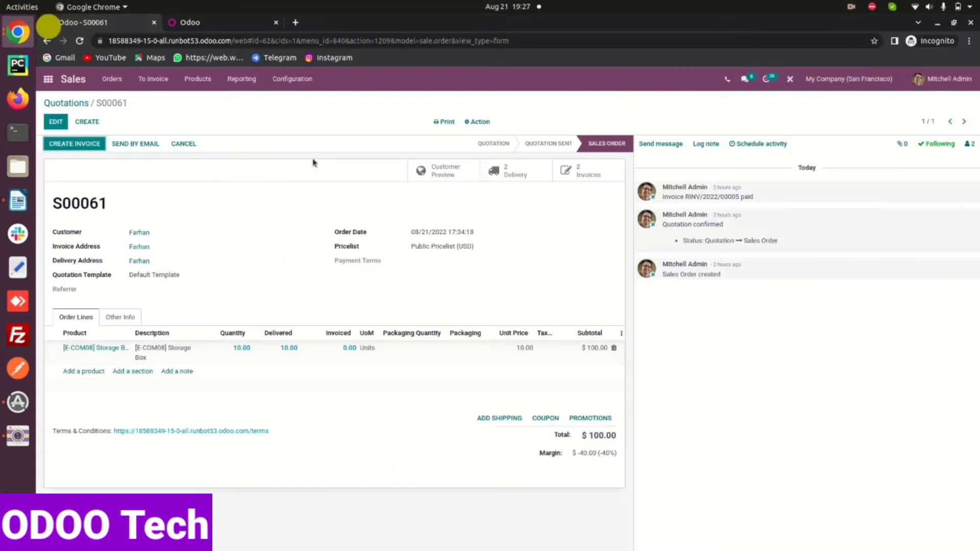
click(73, 103)
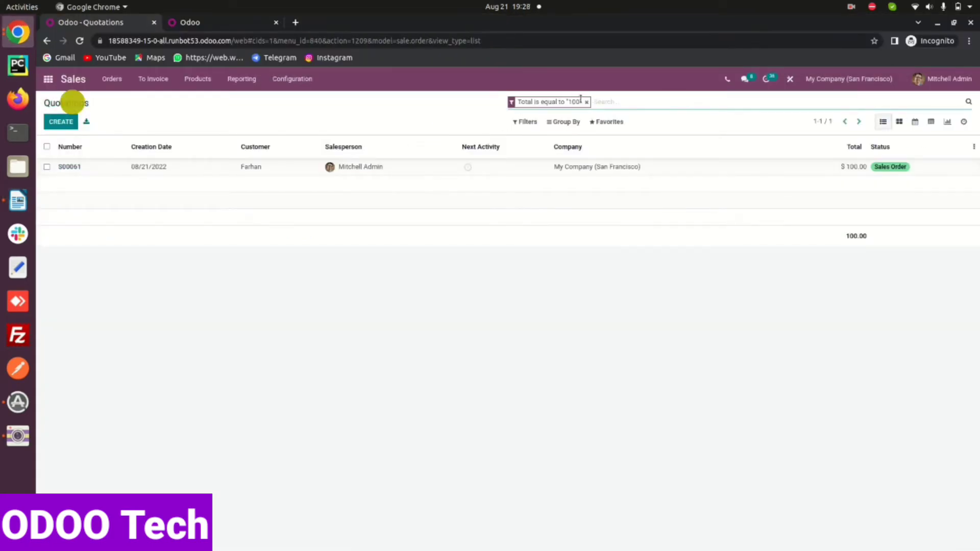
- Remove the Total is equal to 100 filter and start another custom filter on the Total field
click(586, 101)
click(535, 122)
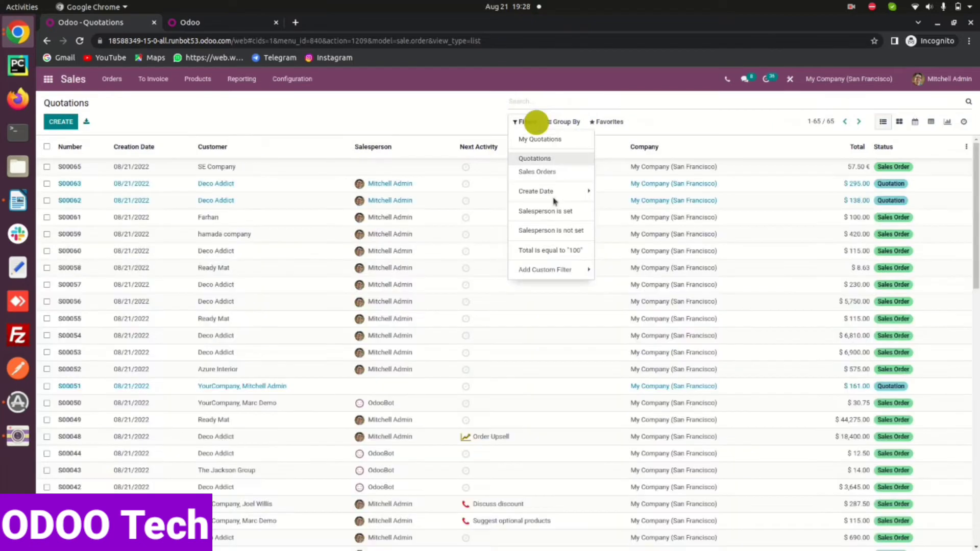
click(558, 269)
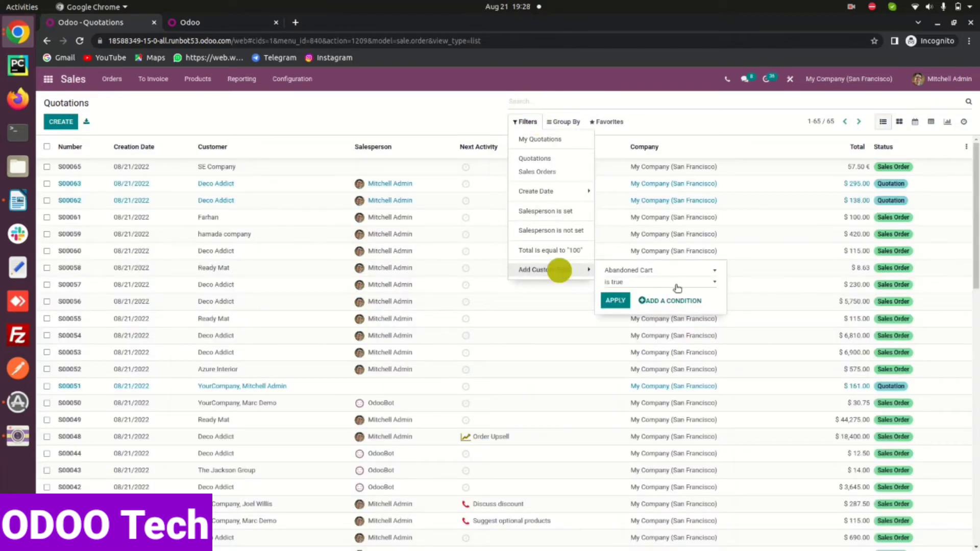
click(664, 272)
scroll(724, 422, down, 3)
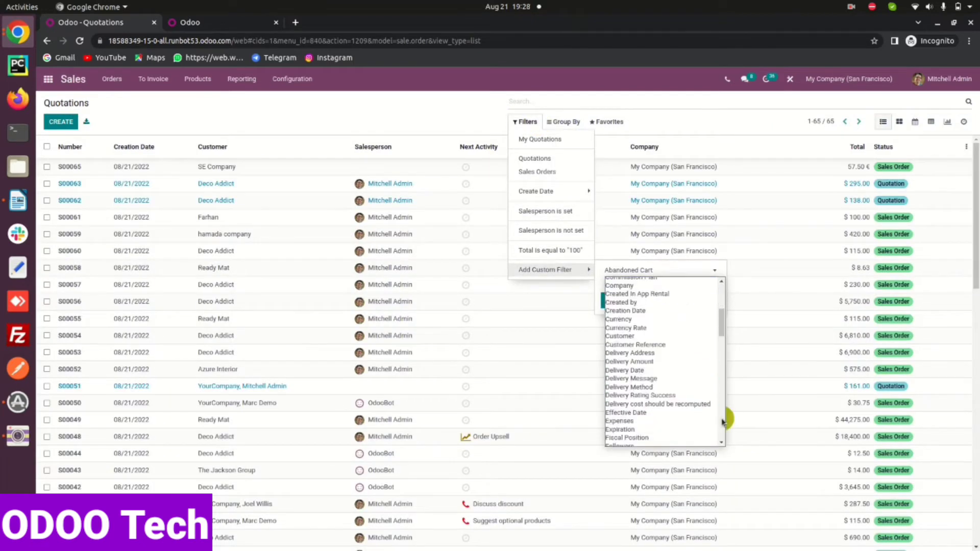
scroll(724, 422, down, 10)
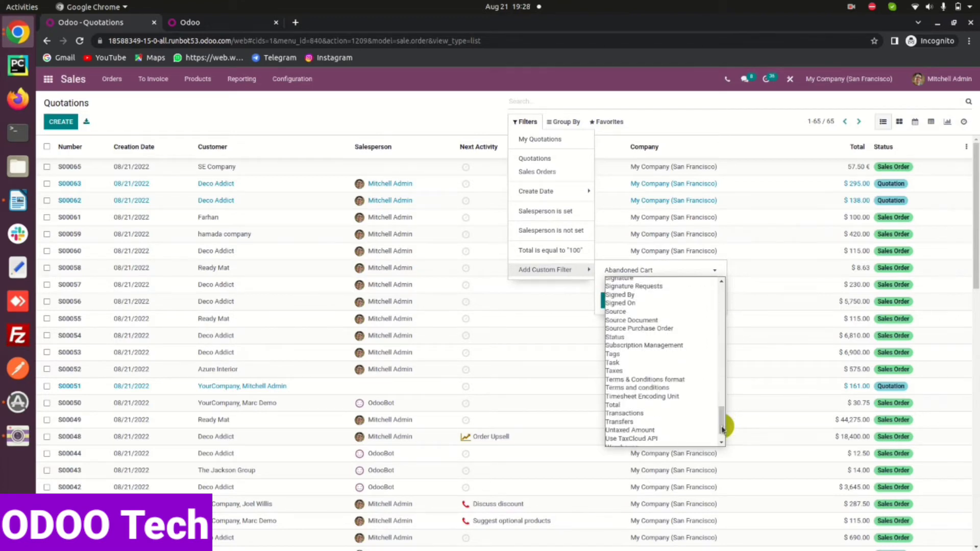
click(614, 405)
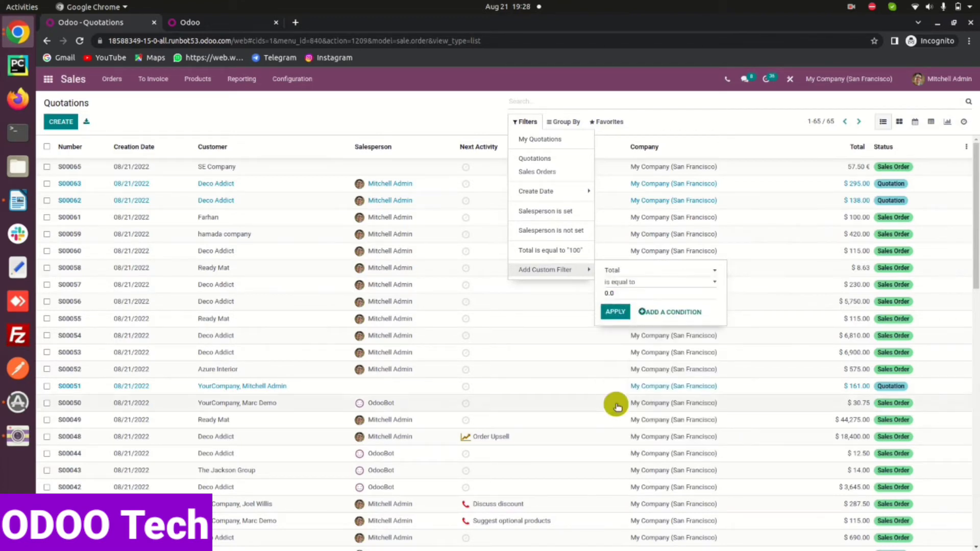
- Set the custom condition to Total is not equal to 100 and apply it to the quotations
click(608, 291)
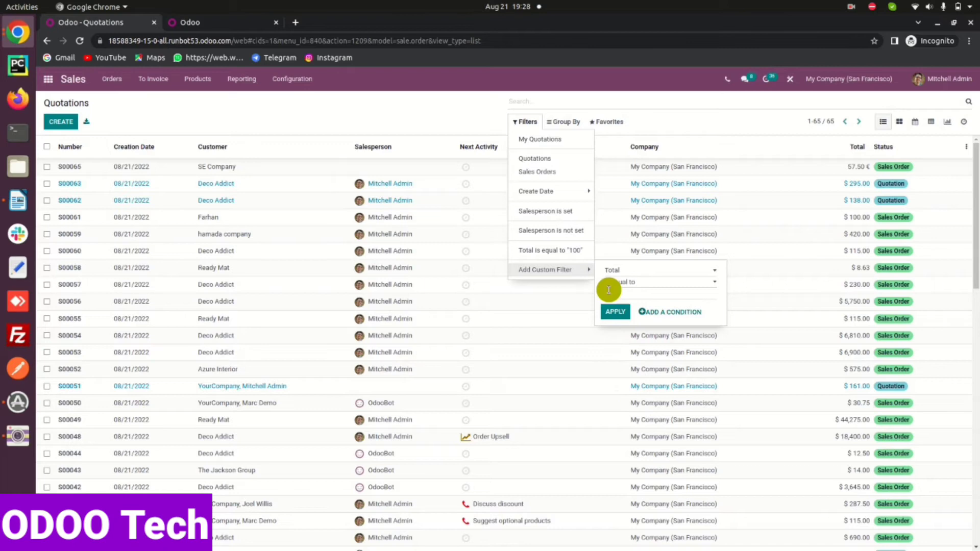
click(653, 289)
click(627, 282)
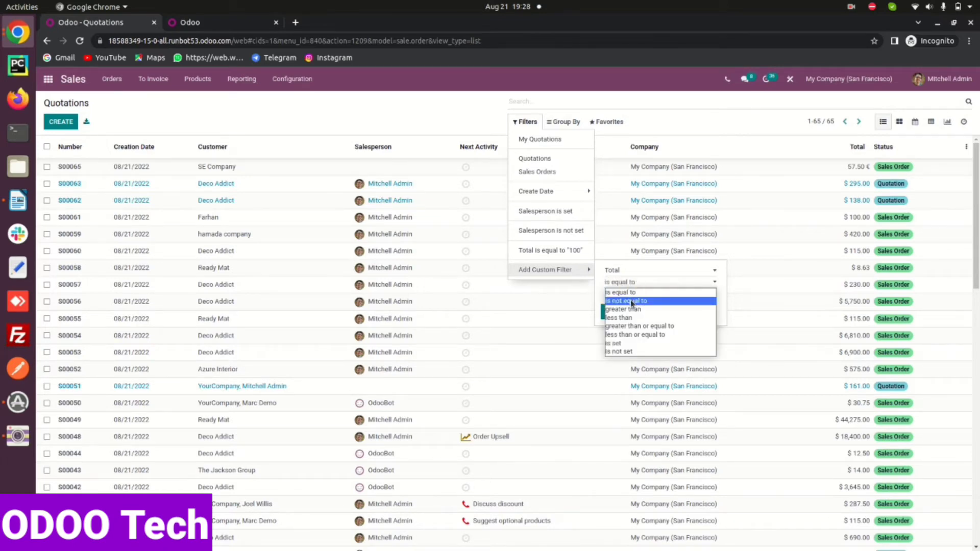
click(630, 301)
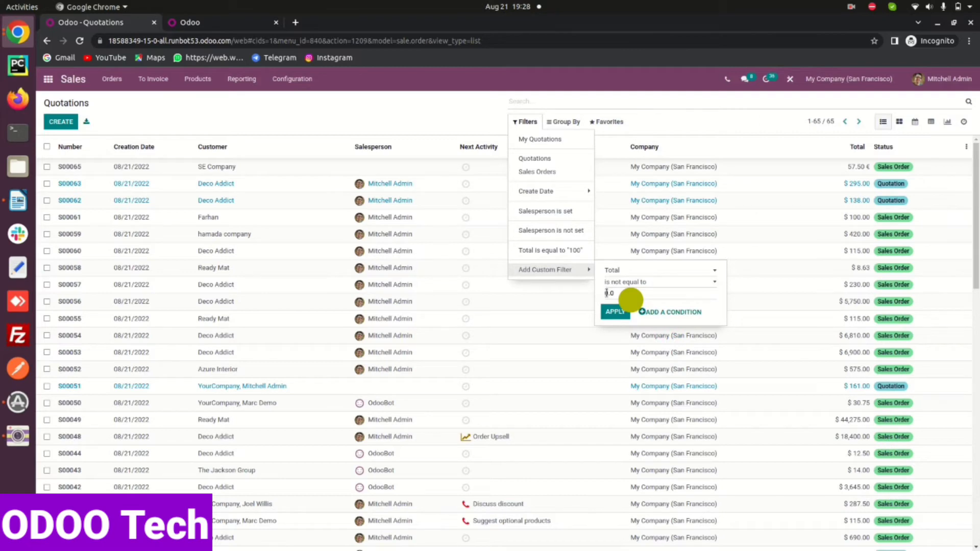
click(607, 293)
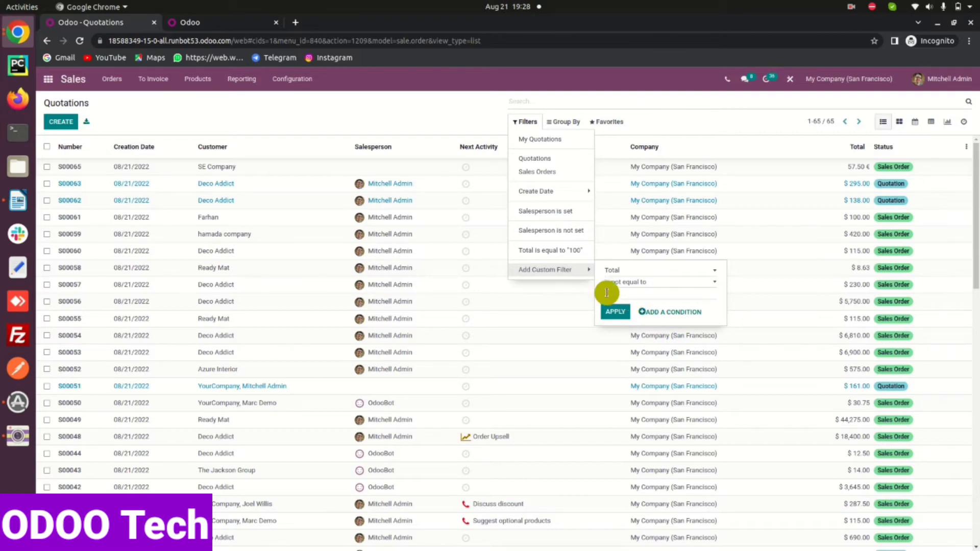
click(644, 296)
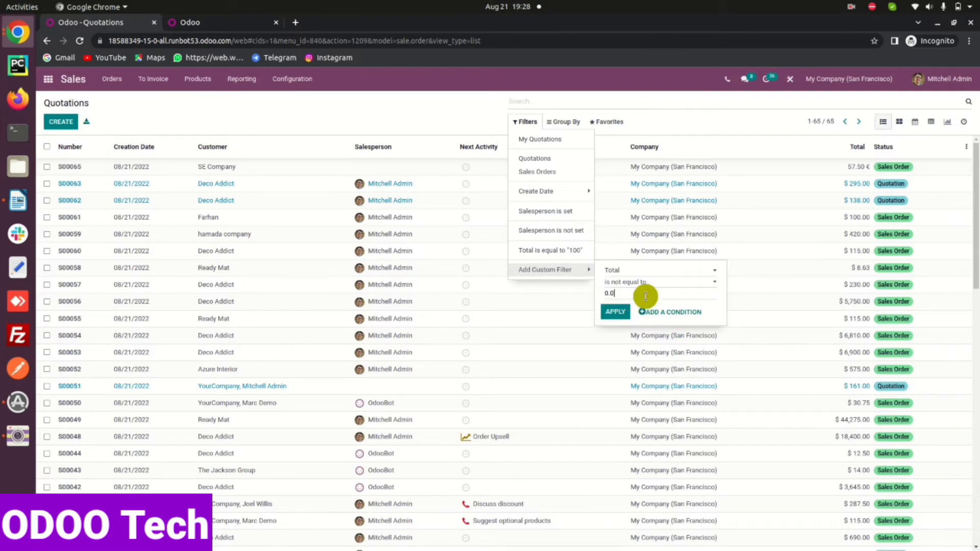
click(615, 312)
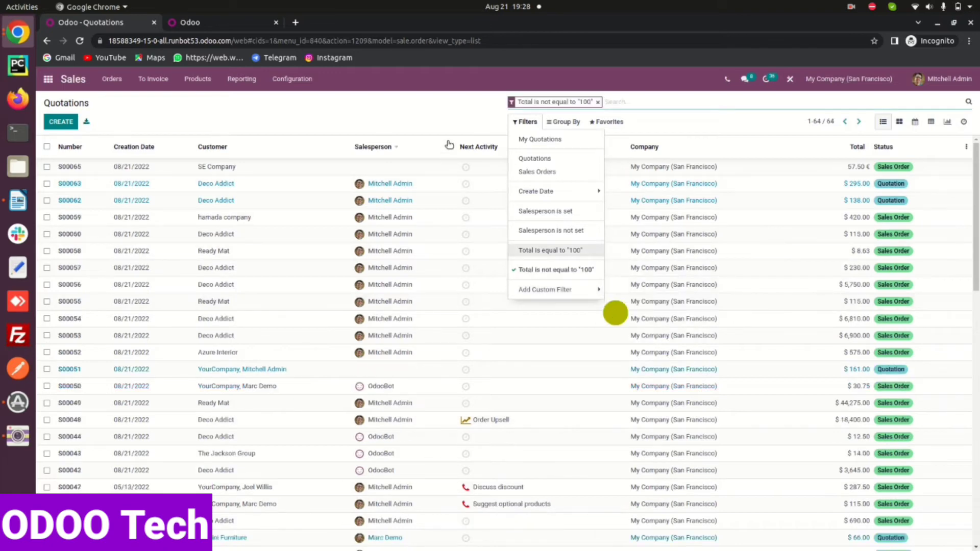
- Inspect the hamada company order and the Deco Addict order with the Order Upsell activity, returning to the quotations list
click(418, 221)
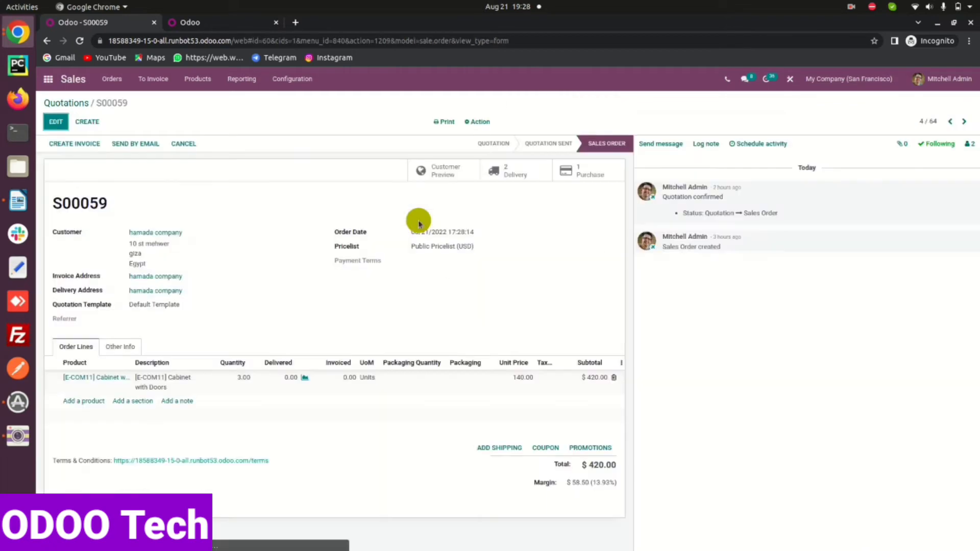
click(65, 103)
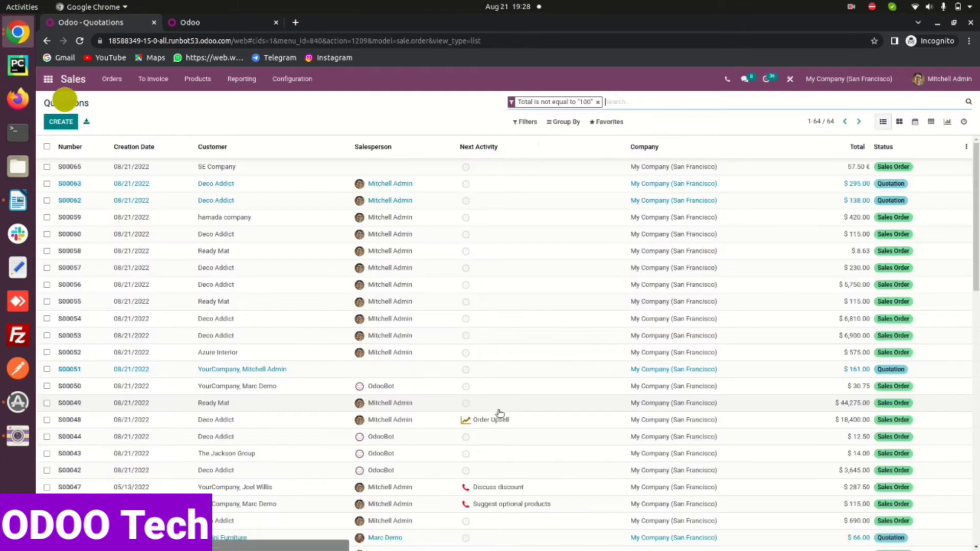
click(500, 420)
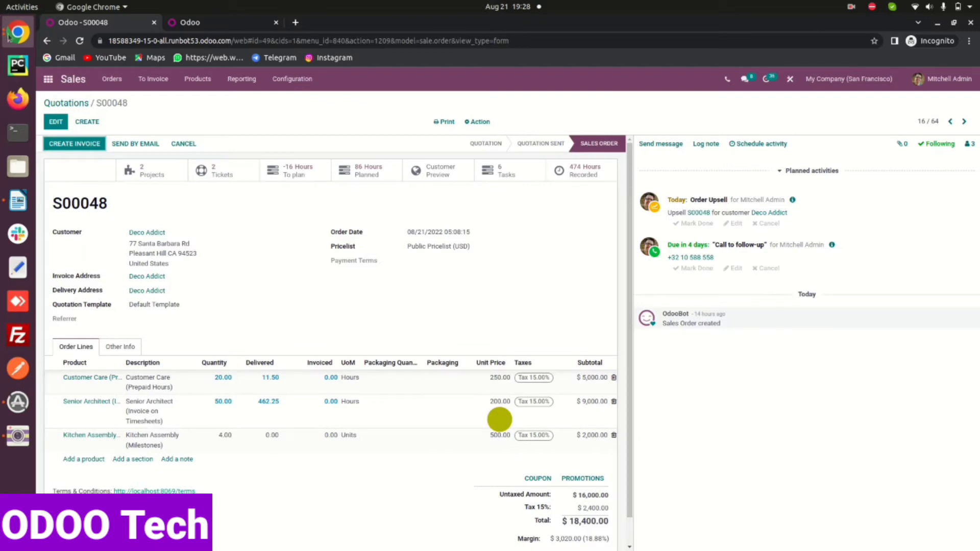
click(77, 104)
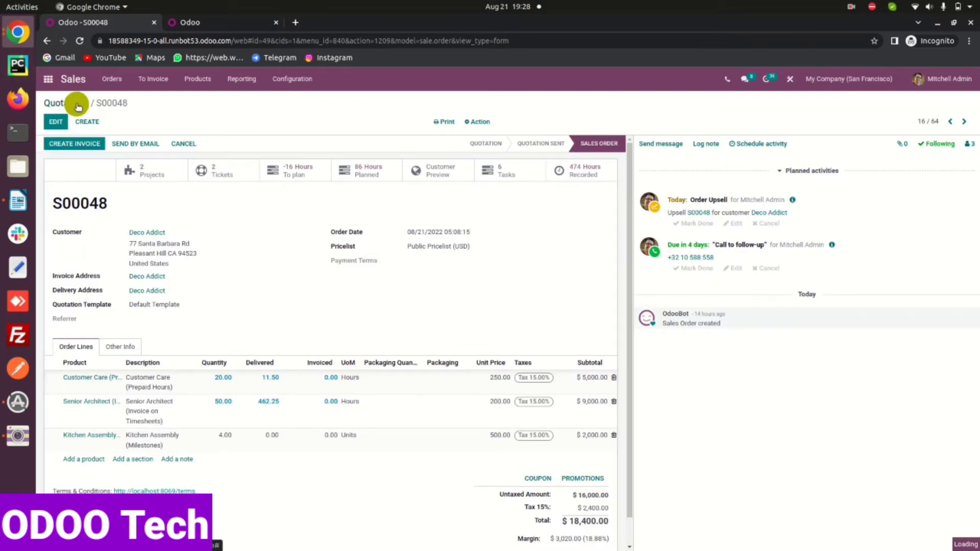
- Consult the Filters notes in LibreOffice Writer and, back in Chrome, remove the Total is not equal to 100 filter
click(18, 200)
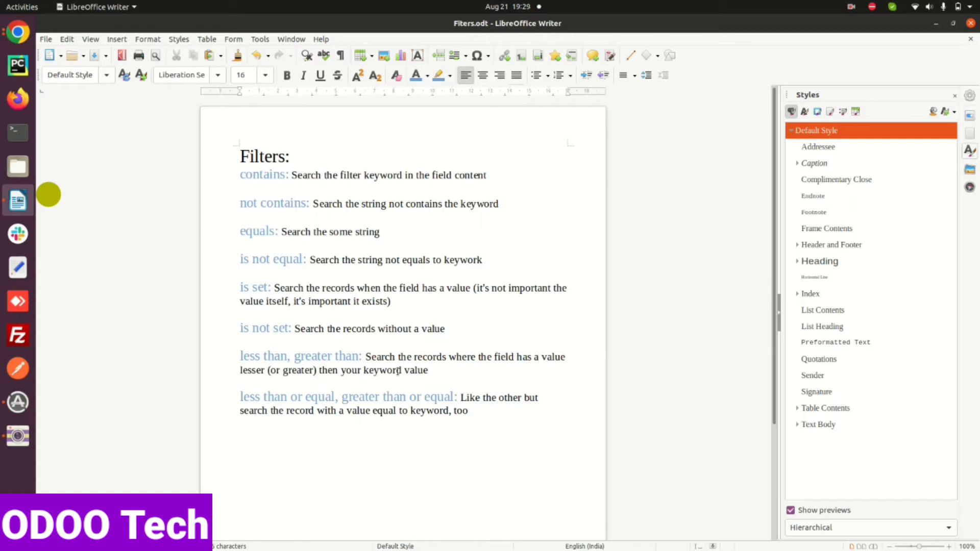
click(18, 32)
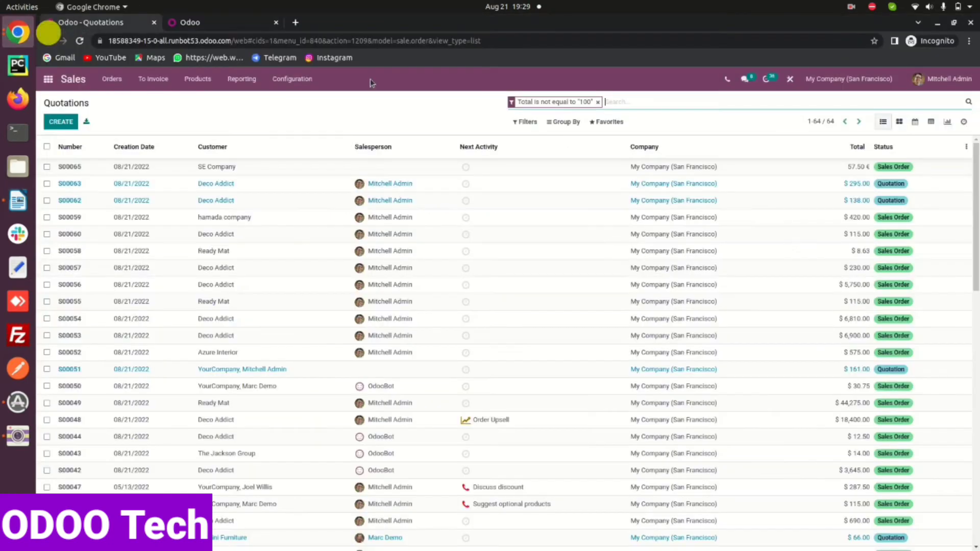
click(598, 102)
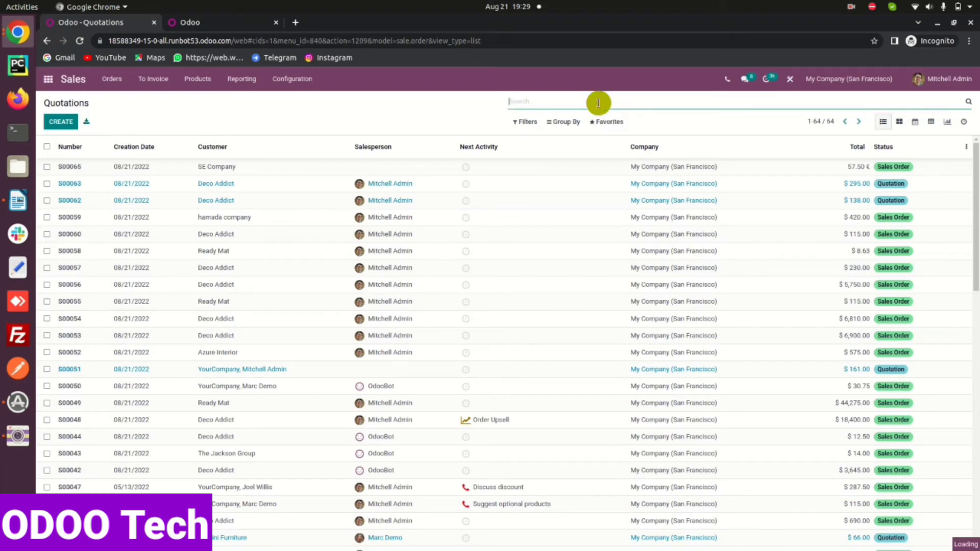
- Add a custom filter for Total greater than 500 and apply it to the quotations
click(535, 122)
click(568, 289)
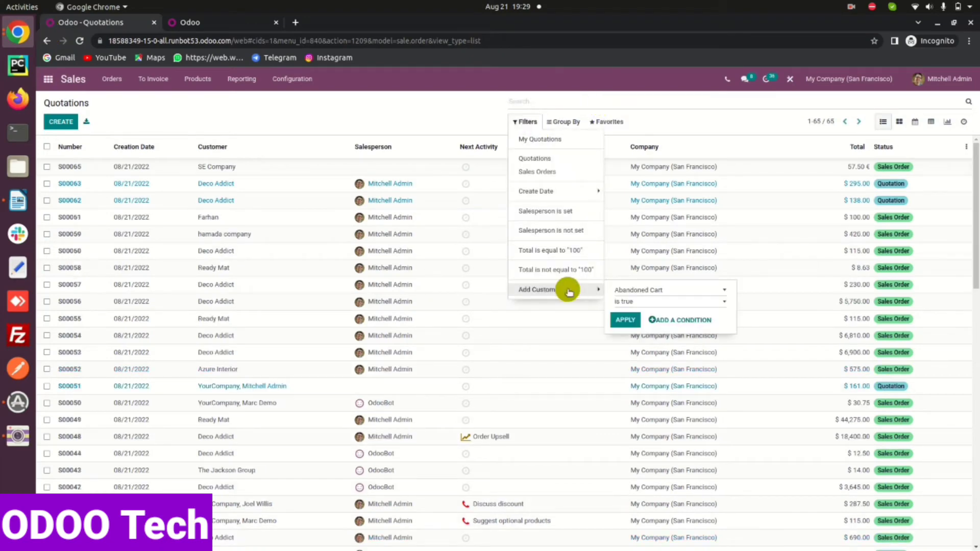
click(664, 290)
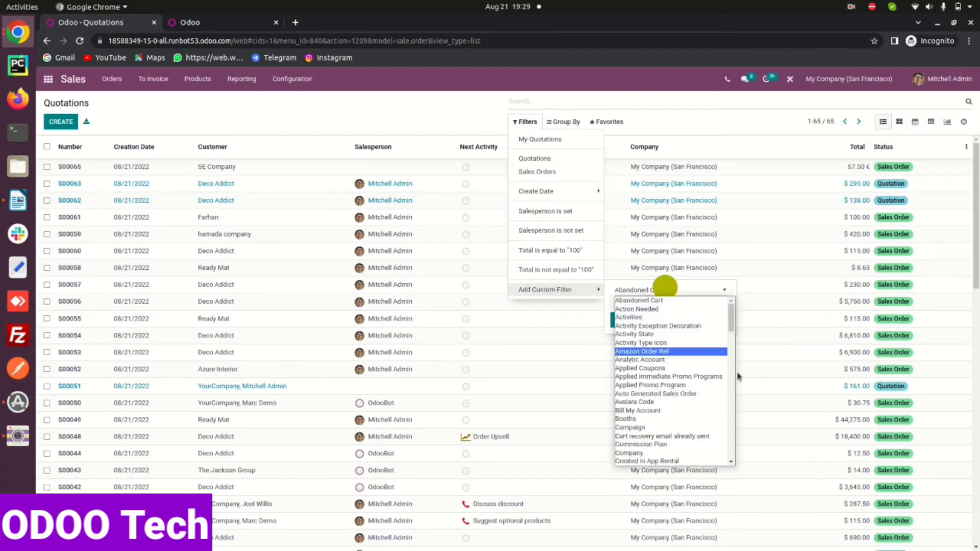
click(731, 453)
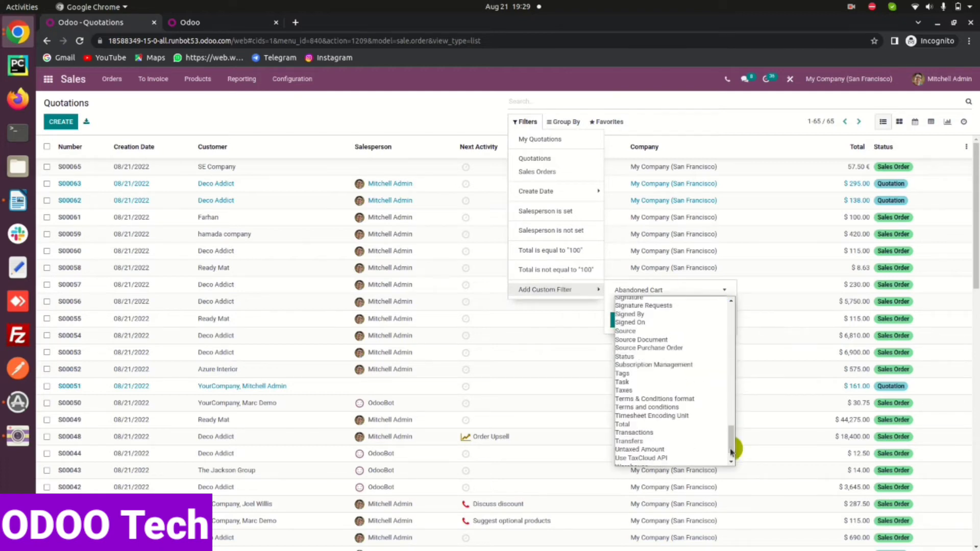
click(630, 424)
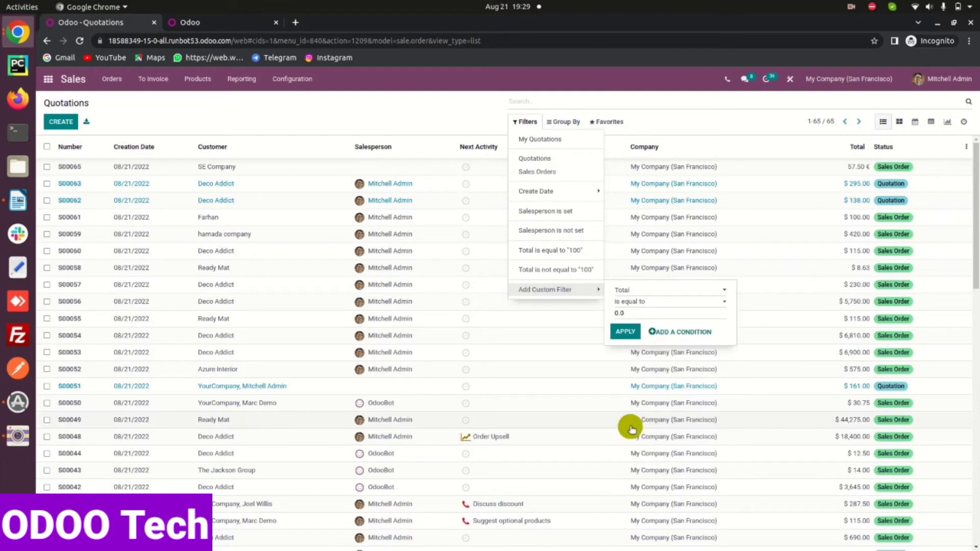
click(617, 313)
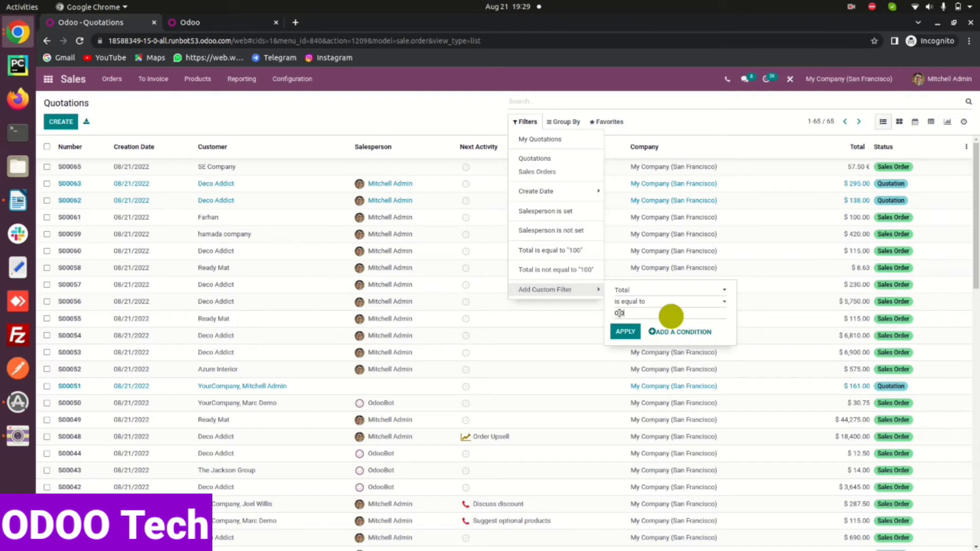
click(653, 301)
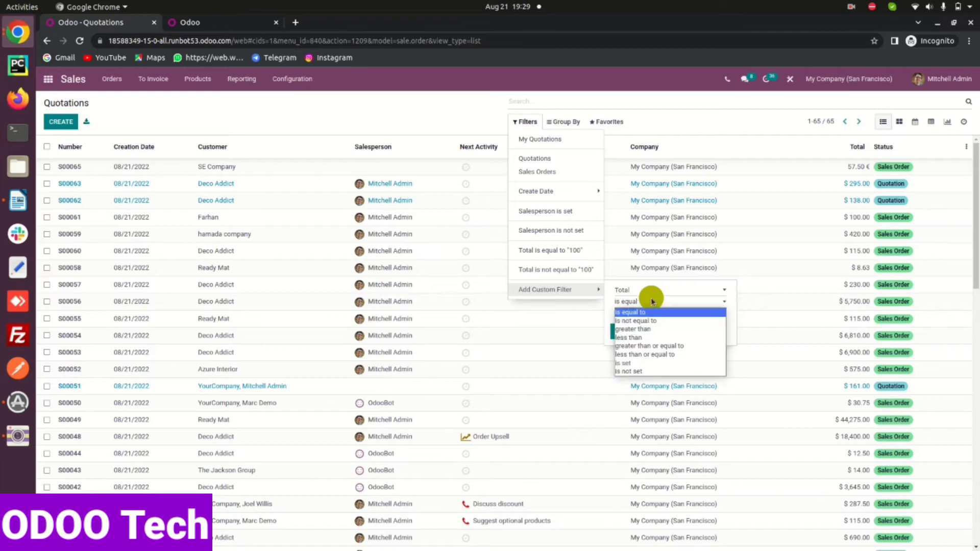
click(648, 328)
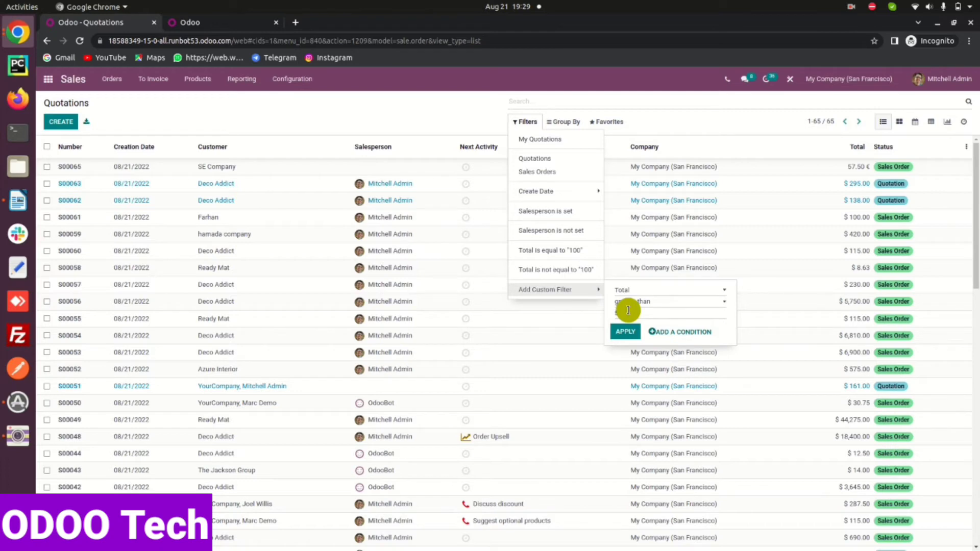
click(686, 314)
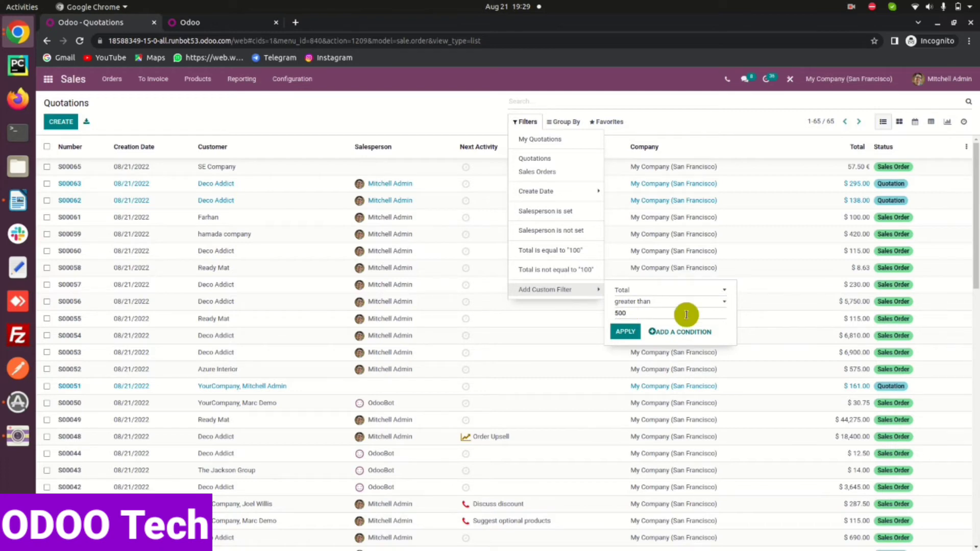
click(626, 334)
- Check the totals of the second listed Deco Addict order and the Gemini Furniture order with the Check delivery requirements activity, returning to the list
click(421, 187)
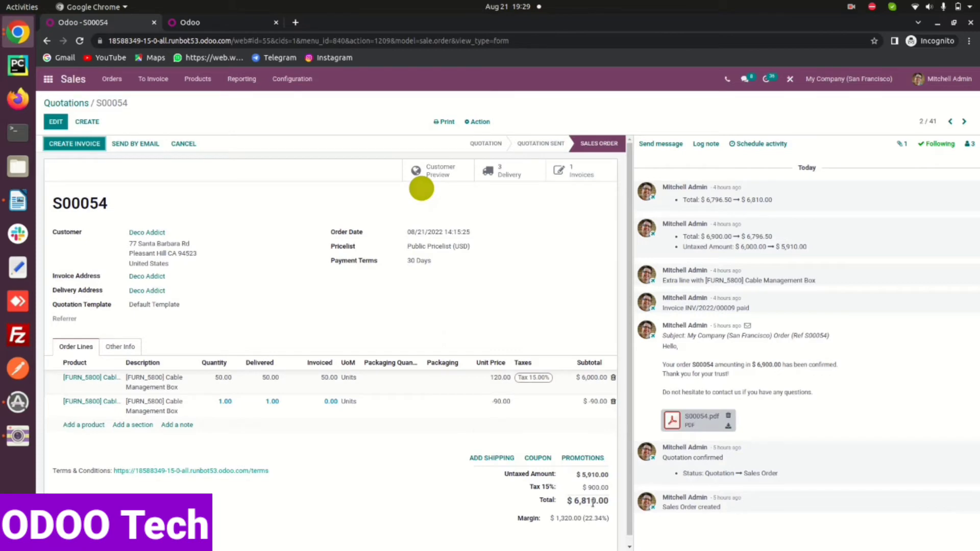
click(78, 107)
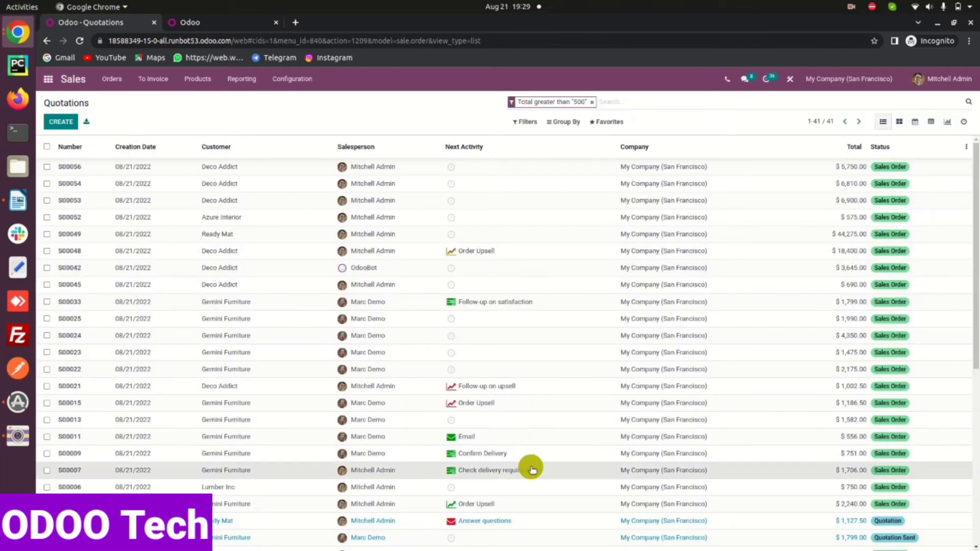
click(532, 469)
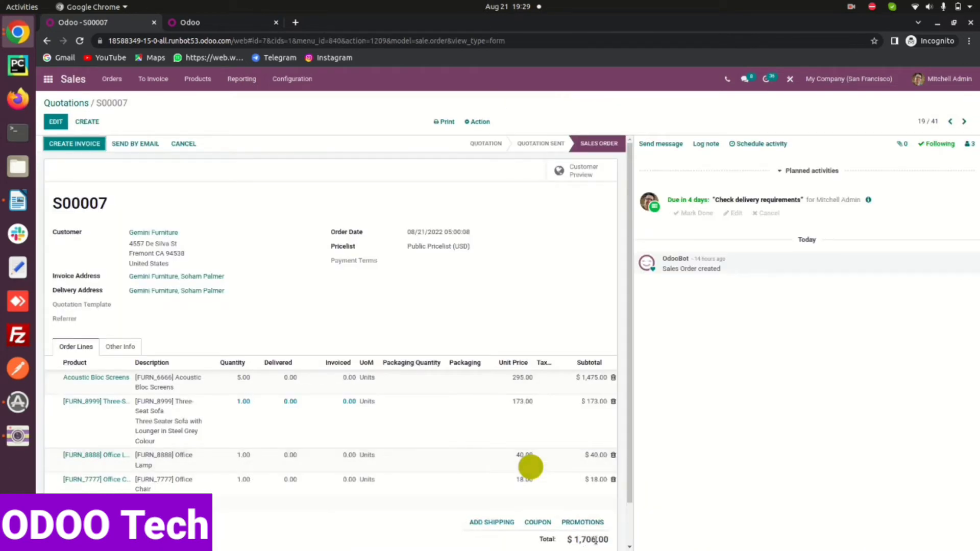
click(71, 106)
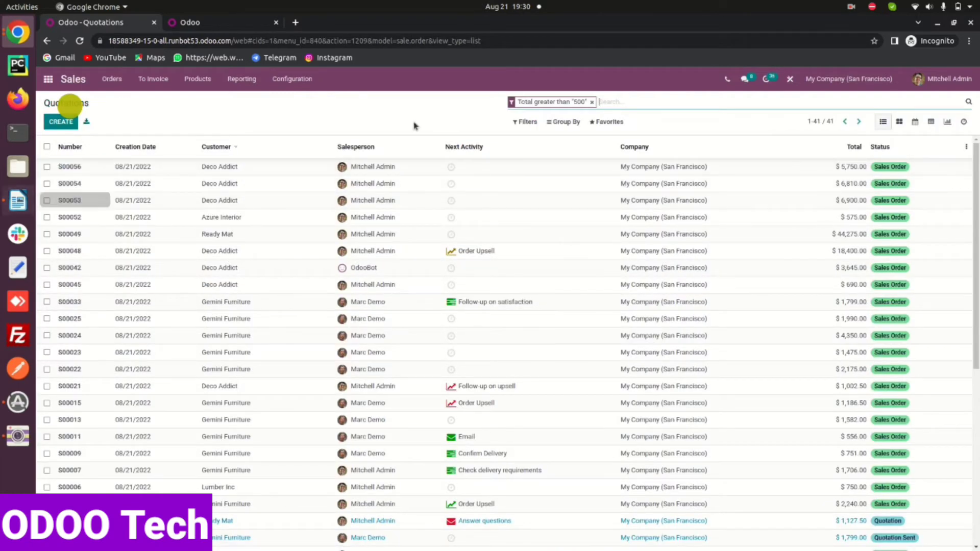
- Replace the Total greater than 500 filter with a custom filter for Total less than 500
click(593, 102)
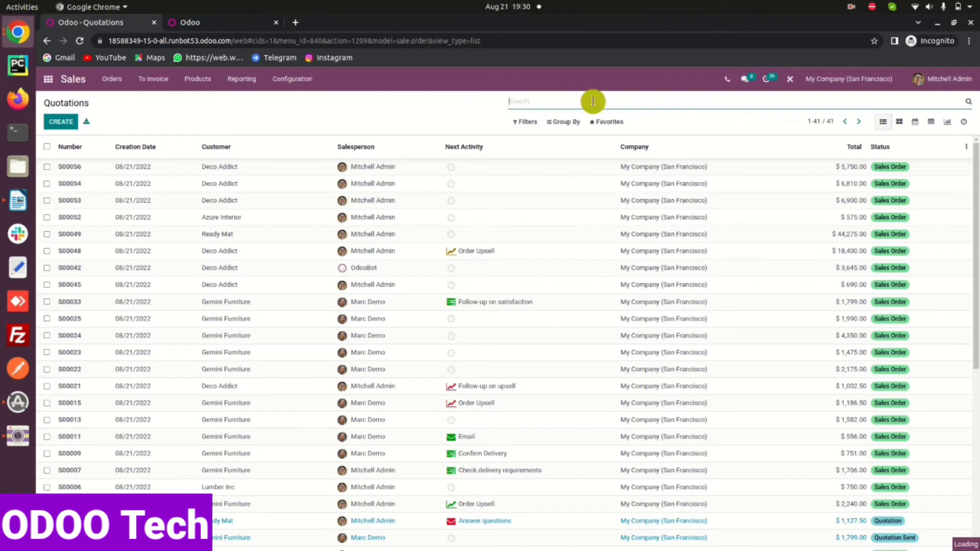
click(527, 122)
click(545, 309)
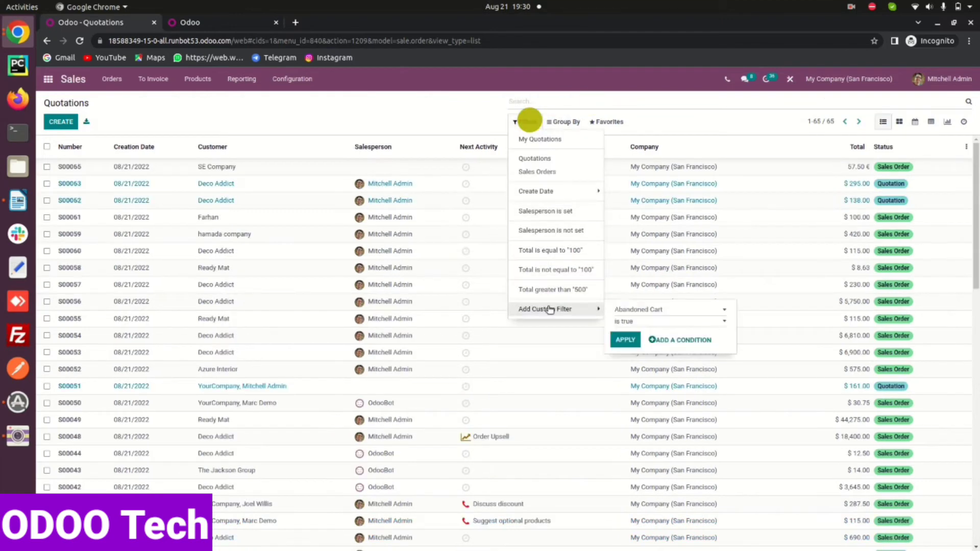
click(690, 310)
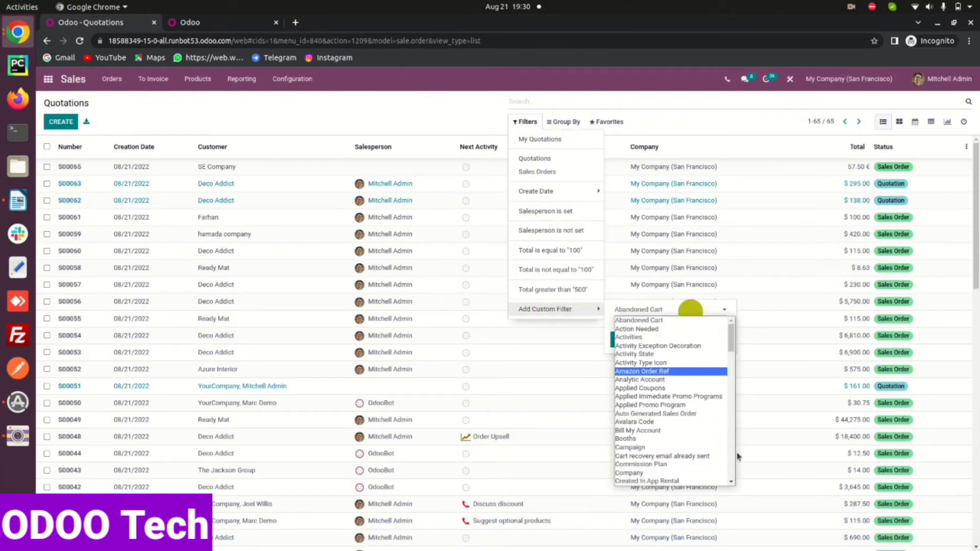
scroll(730, 467, down, 15)
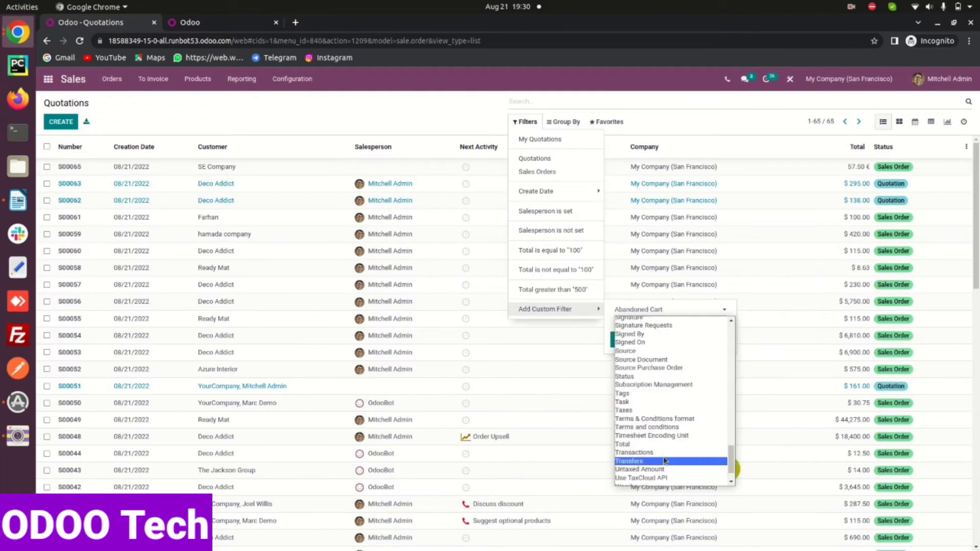
click(628, 444)
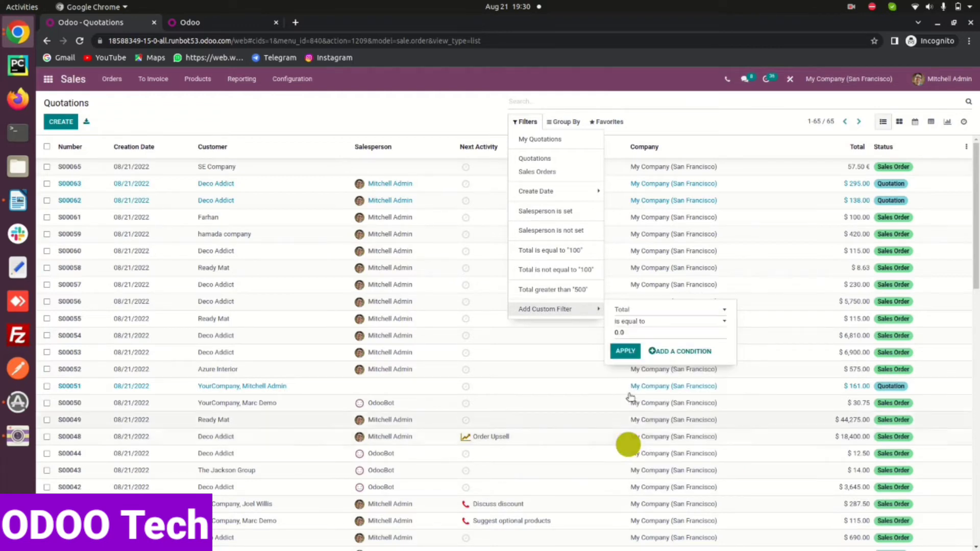
click(631, 321)
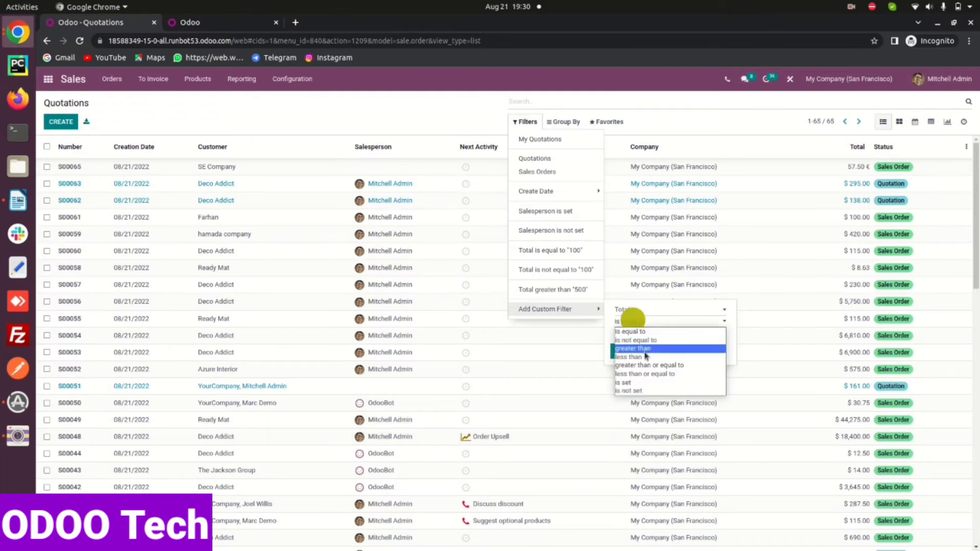
click(641, 356)
click(626, 333)
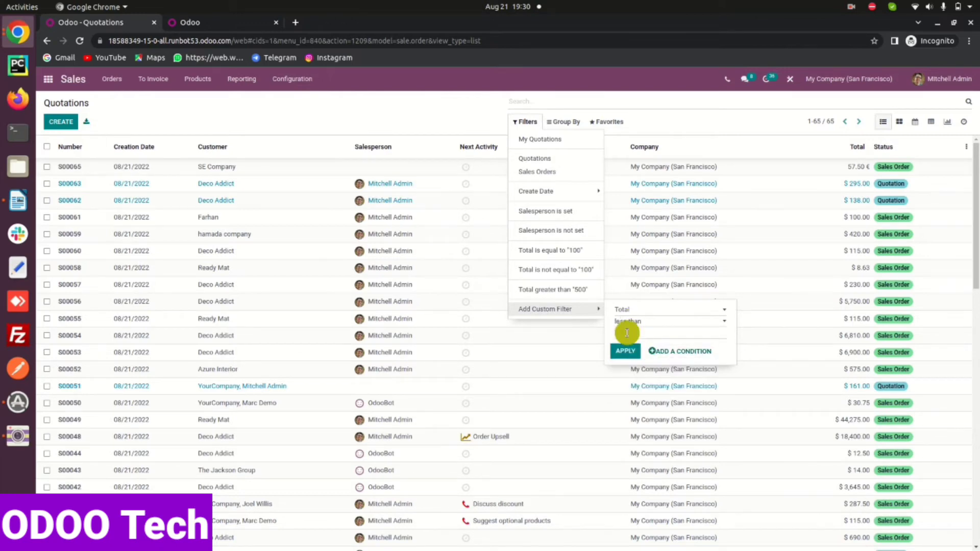
click(625, 357)
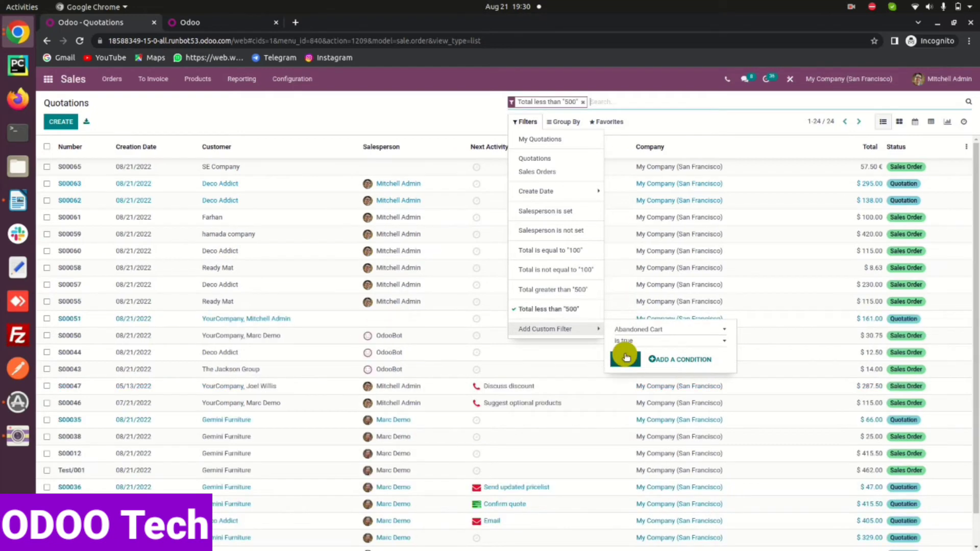
click(431, 98)
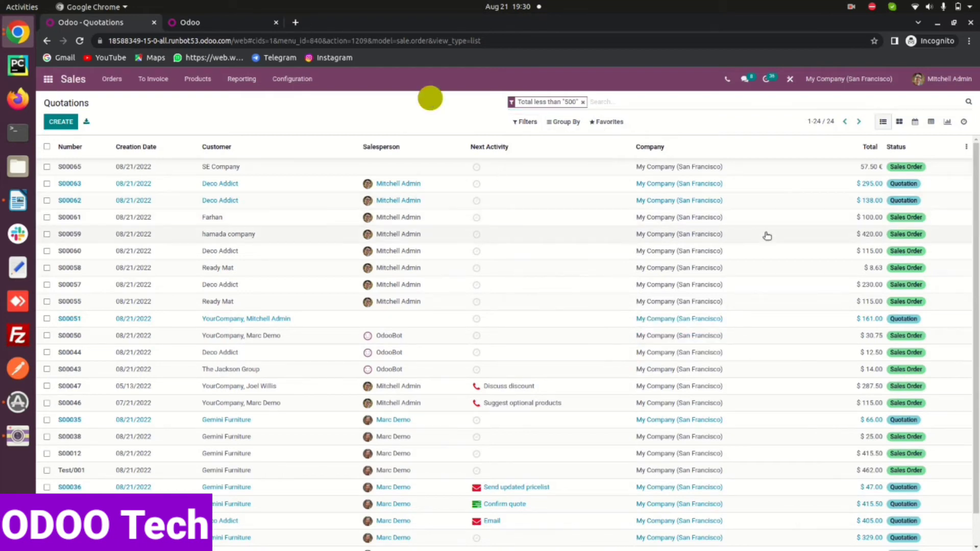
- Check the totals of the hamada company order and the Gemini Furniture quotation with the Send updated pricelist activity, returning to the list
click(707, 235)
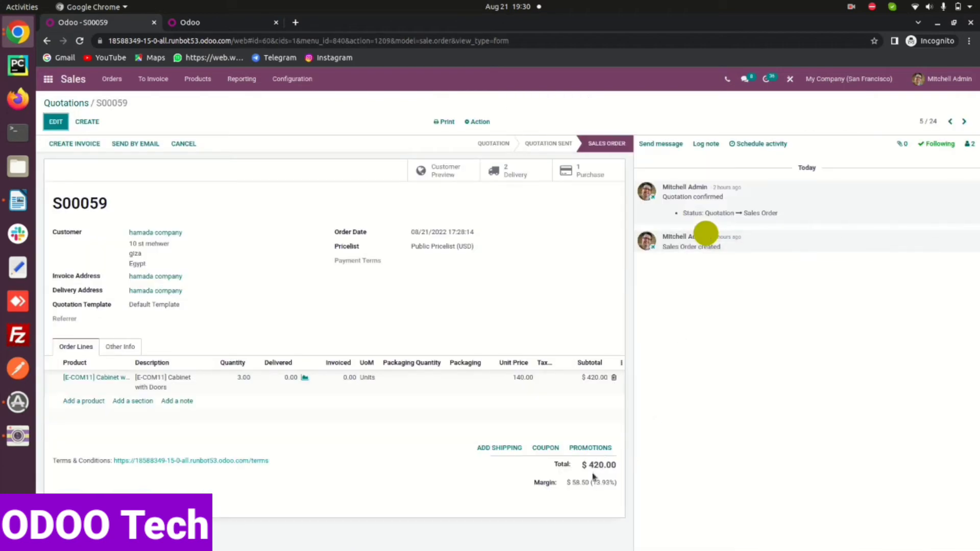
click(75, 102)
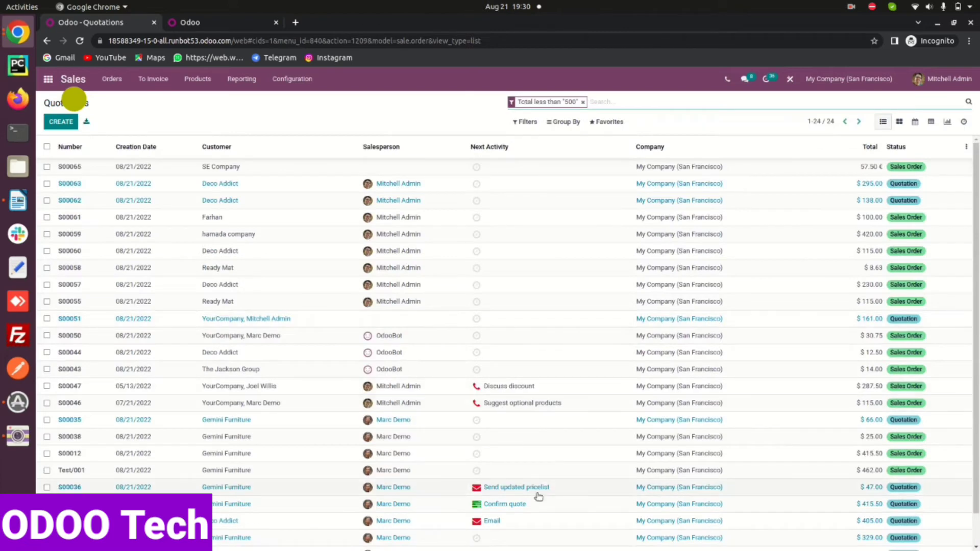
click(537, 492)
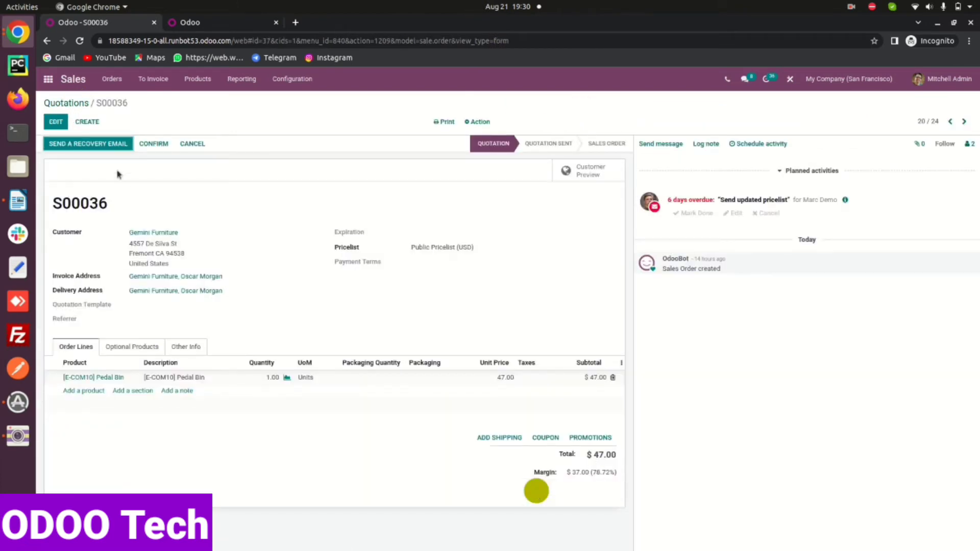
click(67, 102)
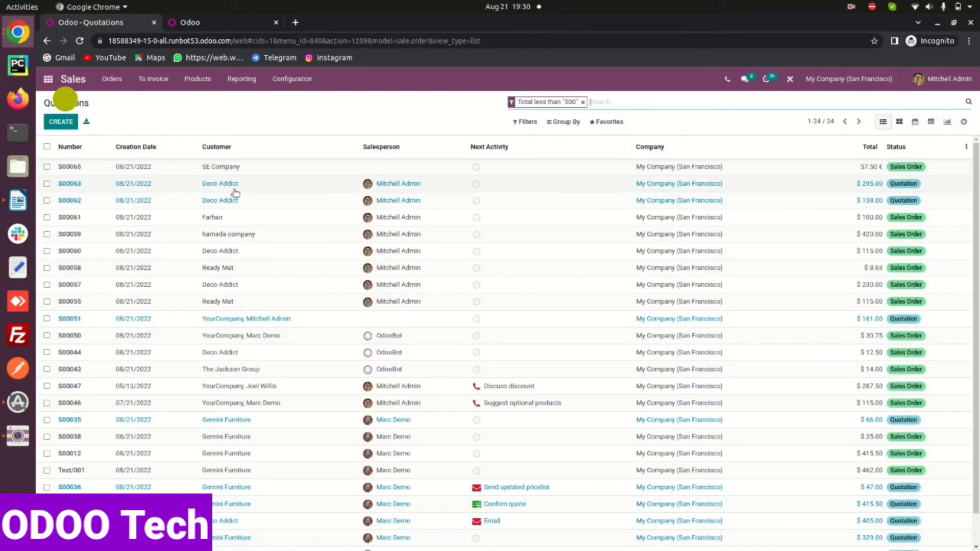
- Consult the Filters notes in LibreOffice Writer and, back in Chrome, remove the Total less than 500 filter
click(18, 201)
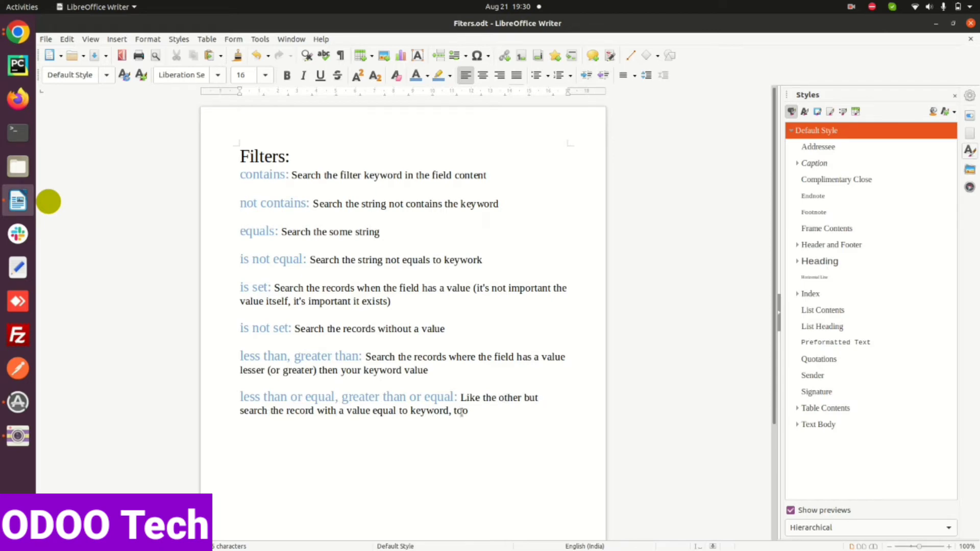
click(18, 32)
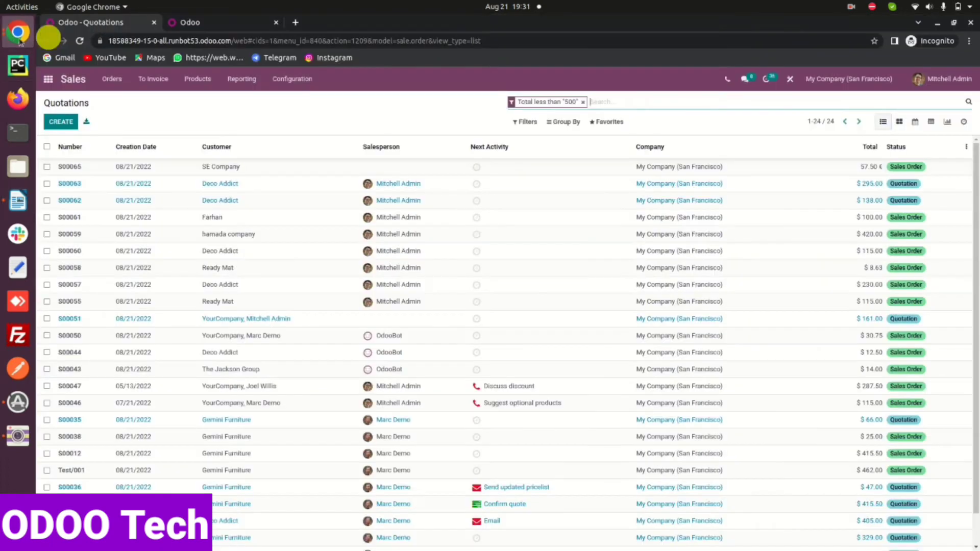
click(584, 105)
- Apply a custom filter for Total greater than or equal to 1000 to the quotations and close the filter options
click(534, 123)
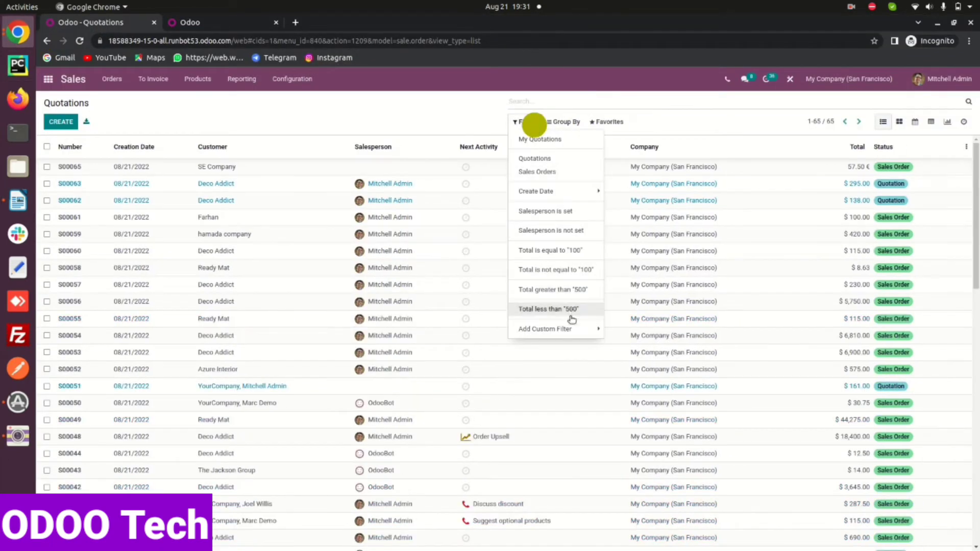
click(562, 328)
click(657, 329)
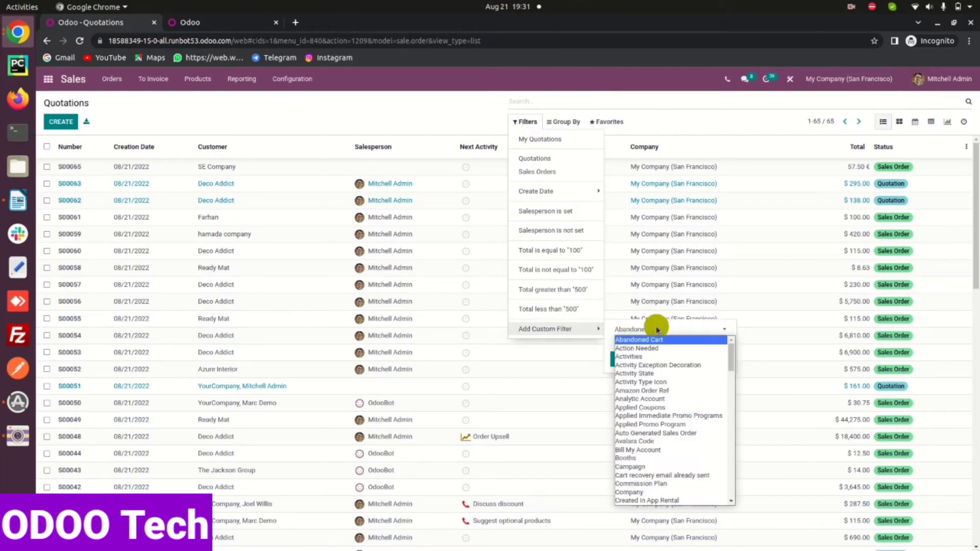
click(731, 491)
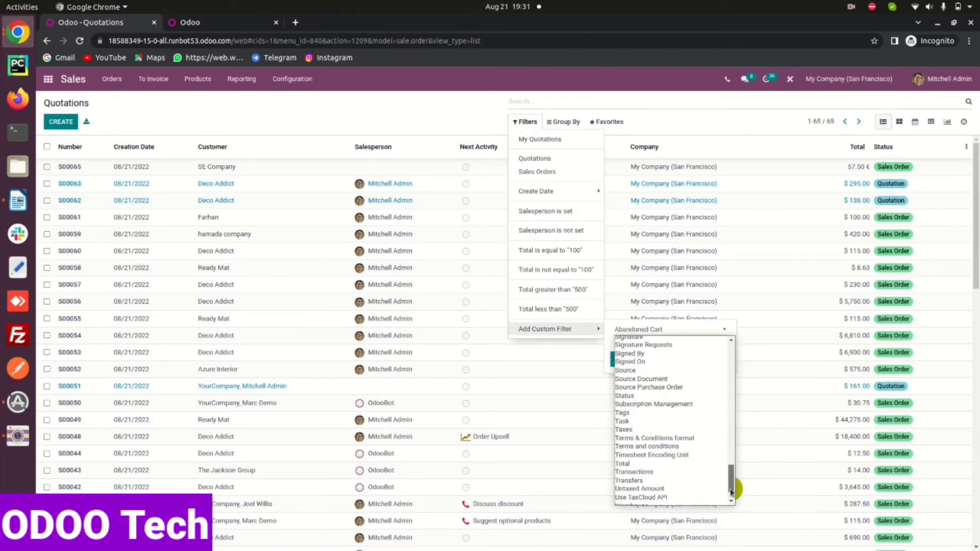
drag(731, 491, 732, 502)
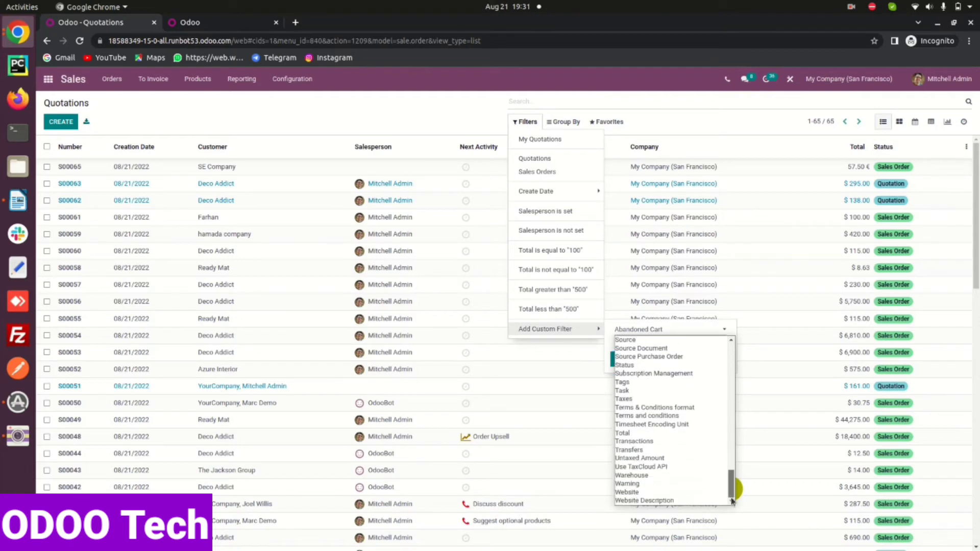
click(622, 433)
click(640, 340)
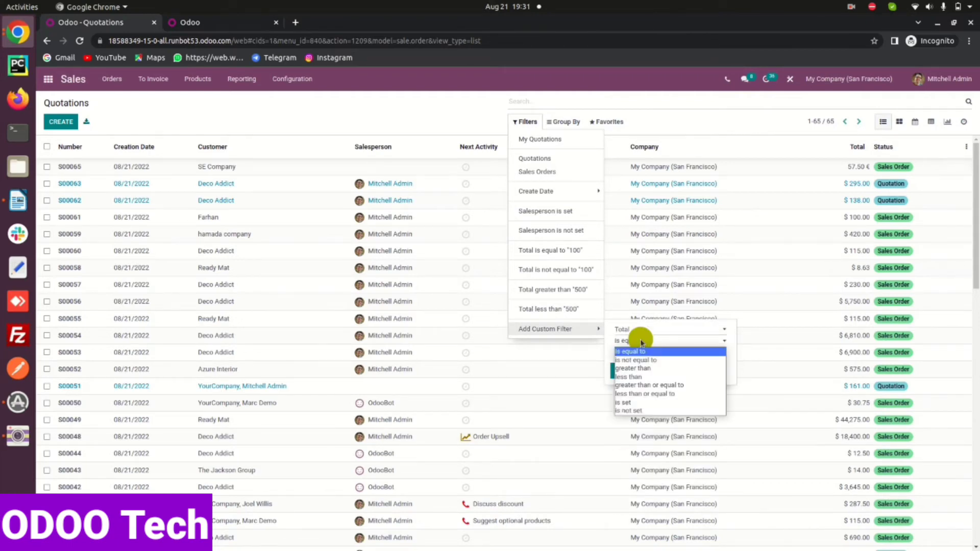
click(655, 387)
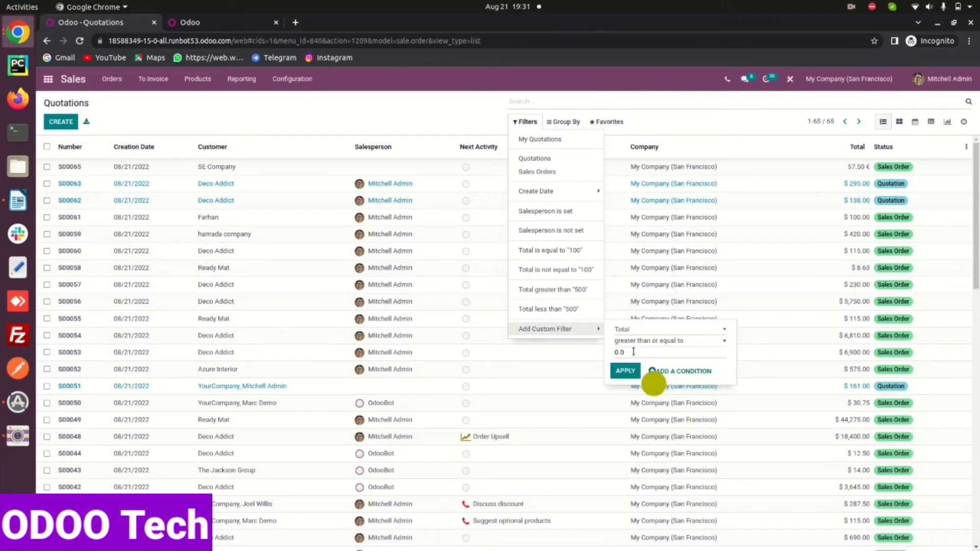
click(633, 352)
click(624, 372)
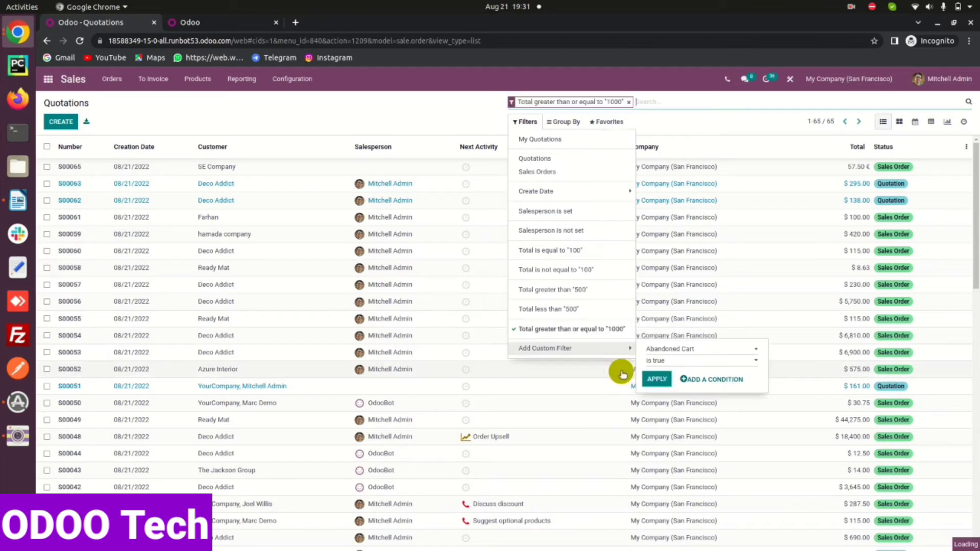
click(434, 103)
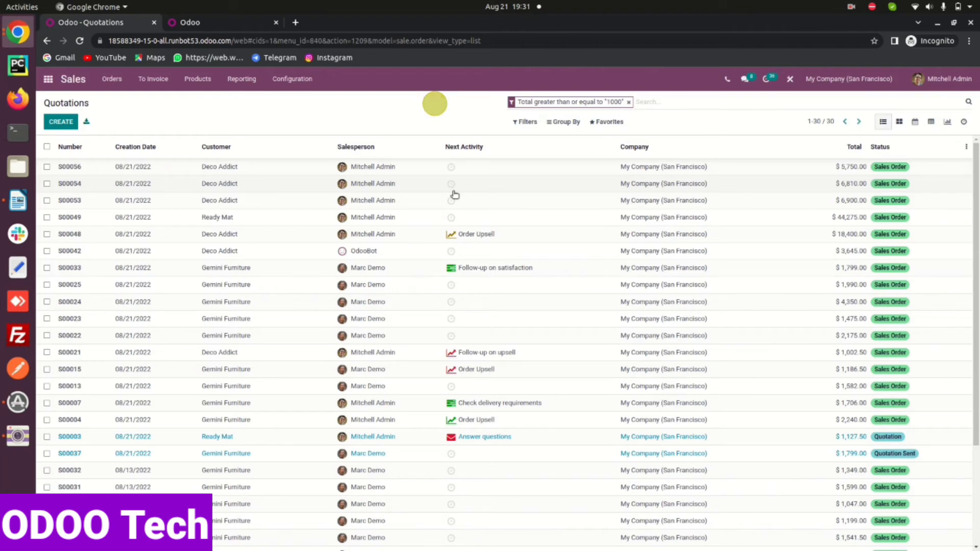
- Check the totals of the third listed order and the Gemini Furniture order just above the Ready Mat quotation, returning to the list
click(489, 205)
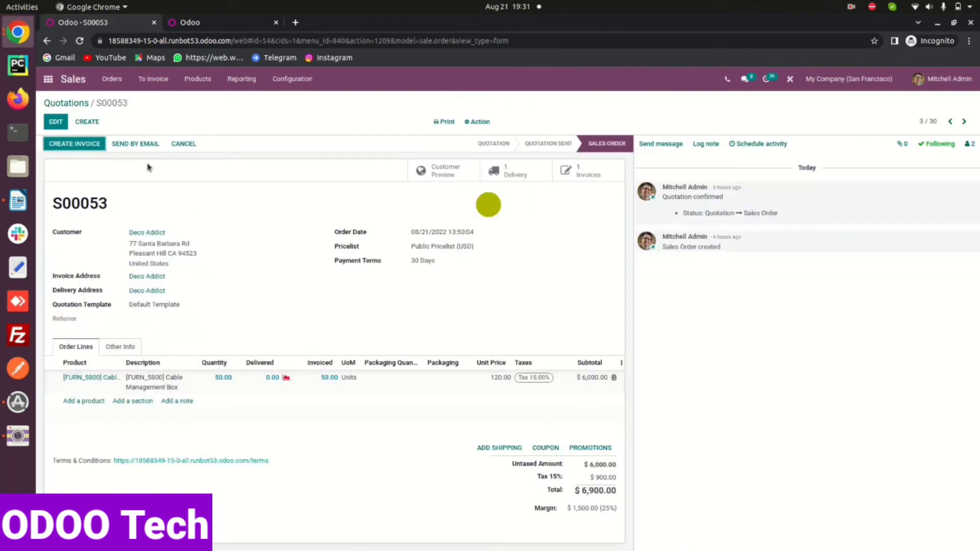
click(80, 104)
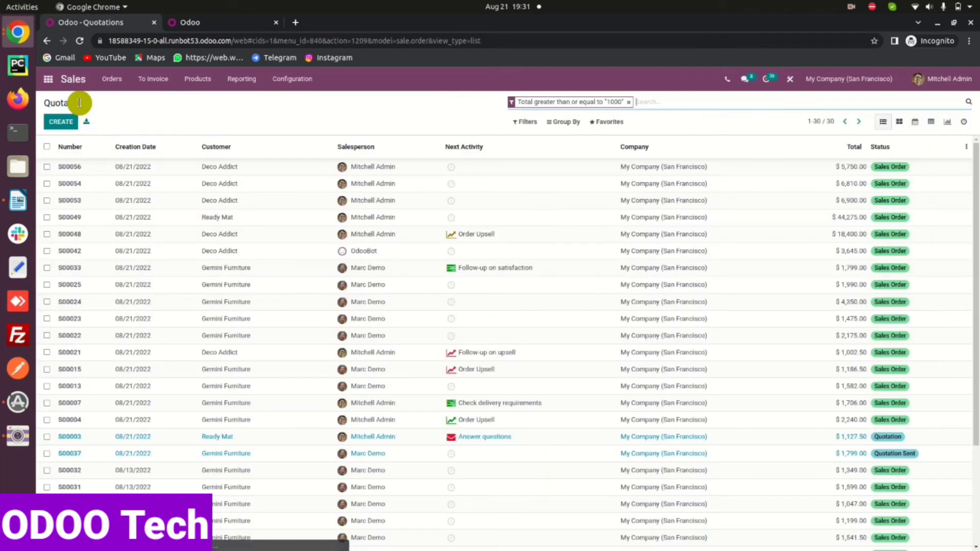
click(677, 418)
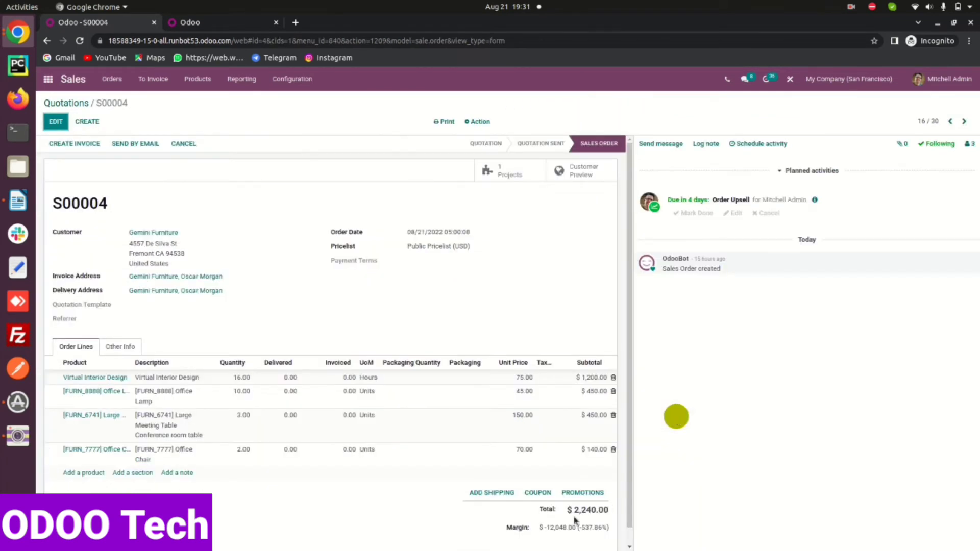
click(55, 102)
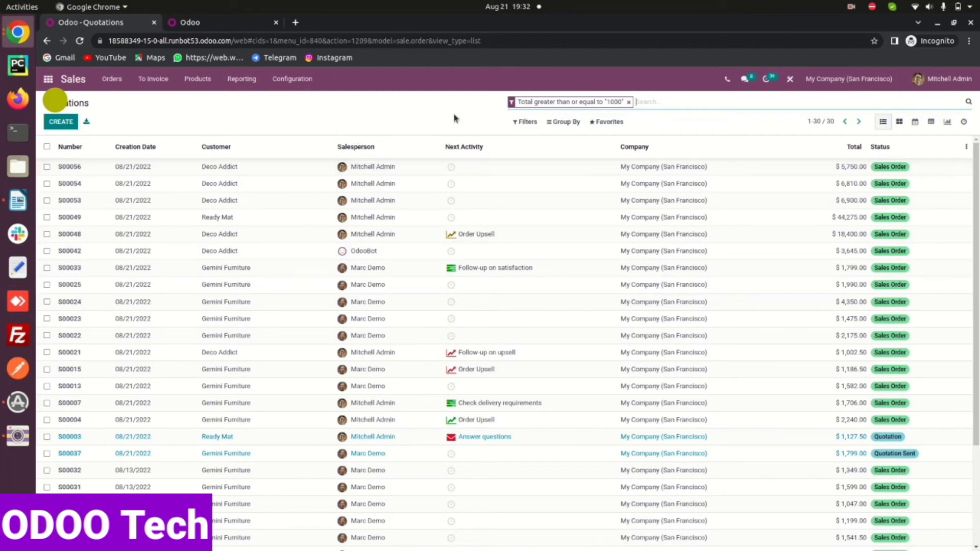
- Remove the Total greater than or equal to 1000 filter from the quotations list
click(524, 122)
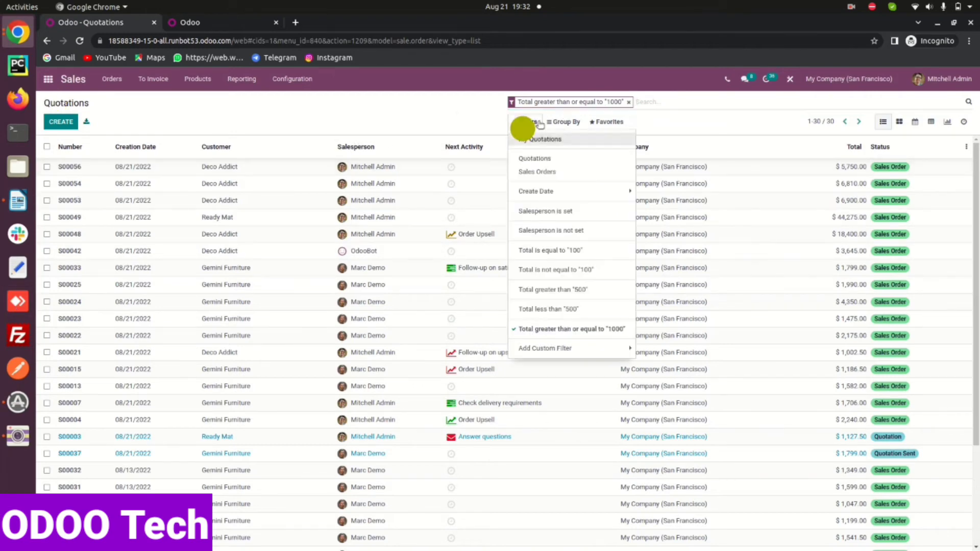
mouse_move(608, 122)
click(632, 101)
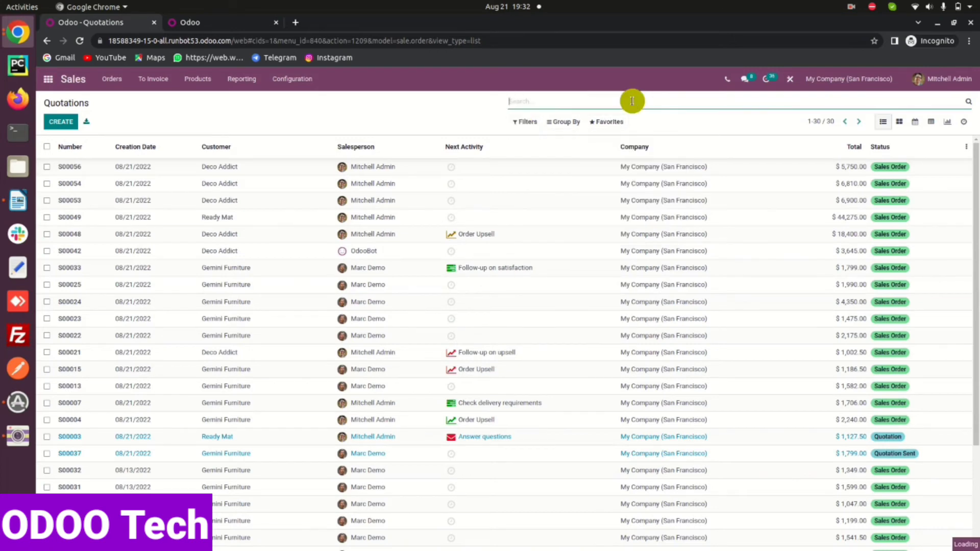
- Apply a custom filter for Total less than or equal to 1000 to the quotations and close the filter options
click(526, 122)
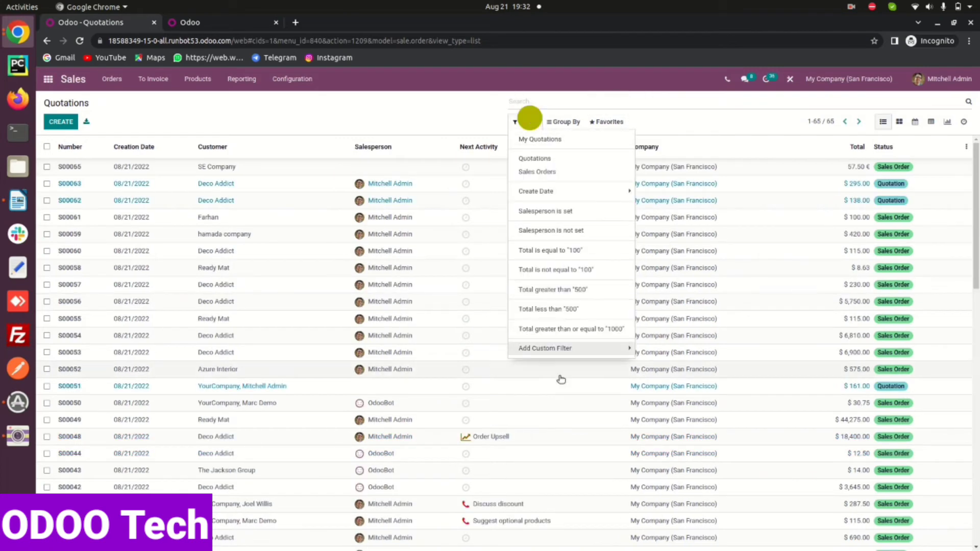
mouse_move(556, 351)
click(702, 348)
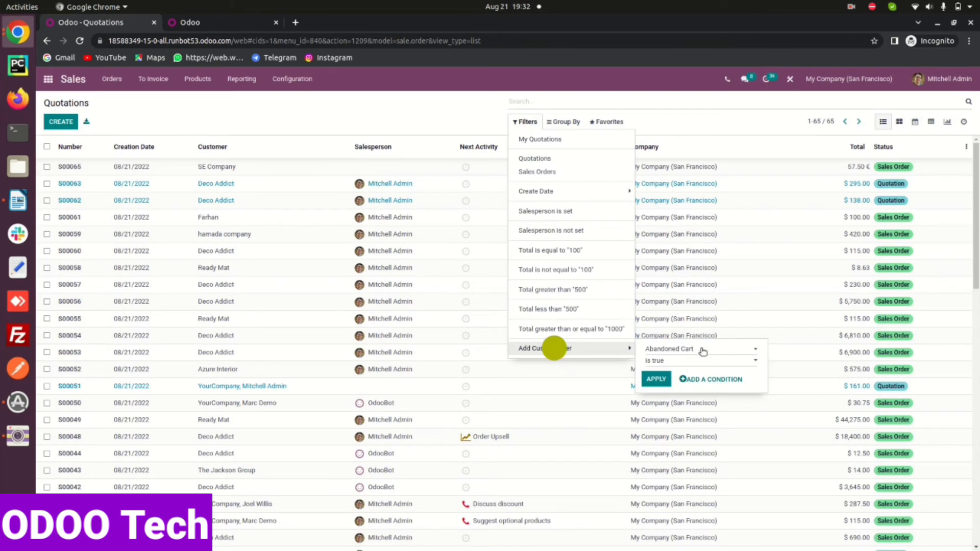
click(763, 508)
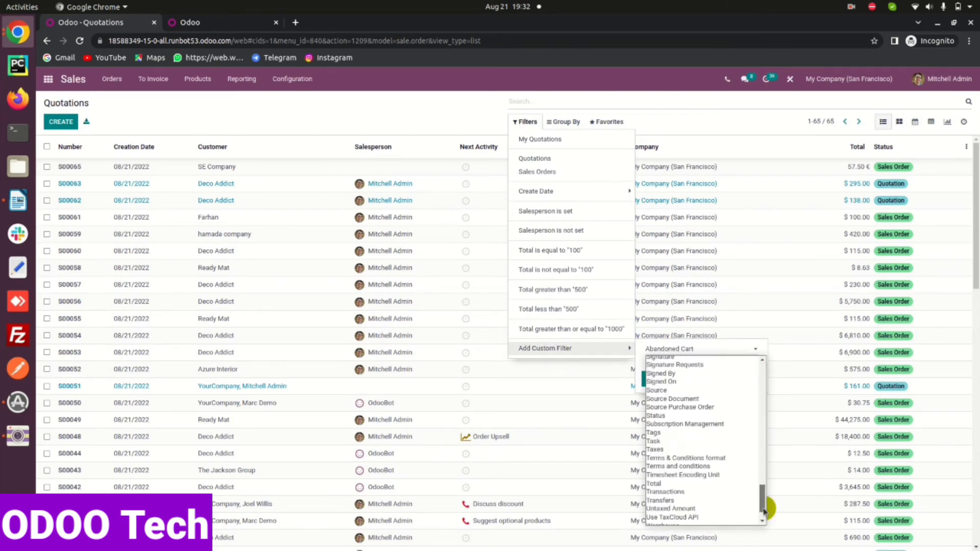
click(654, 484)
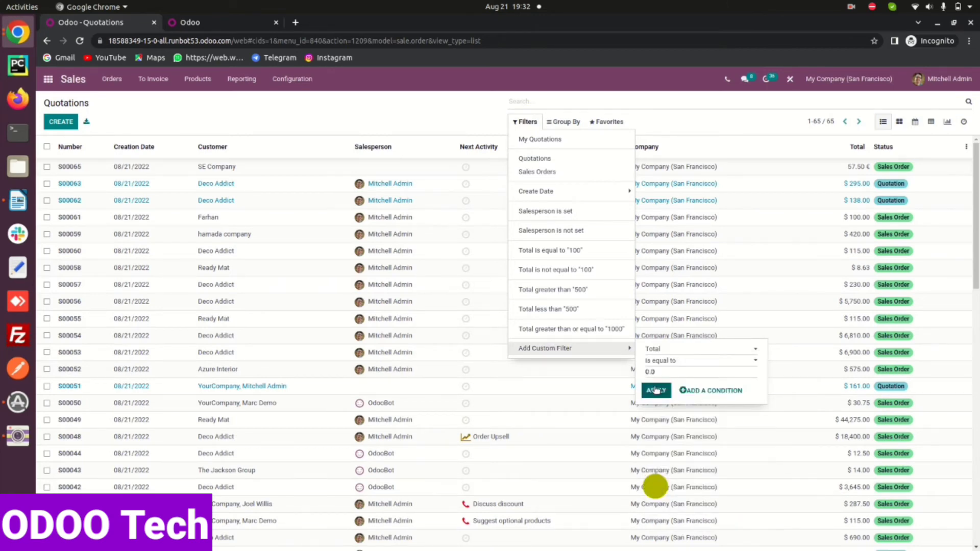
click(662, 361)
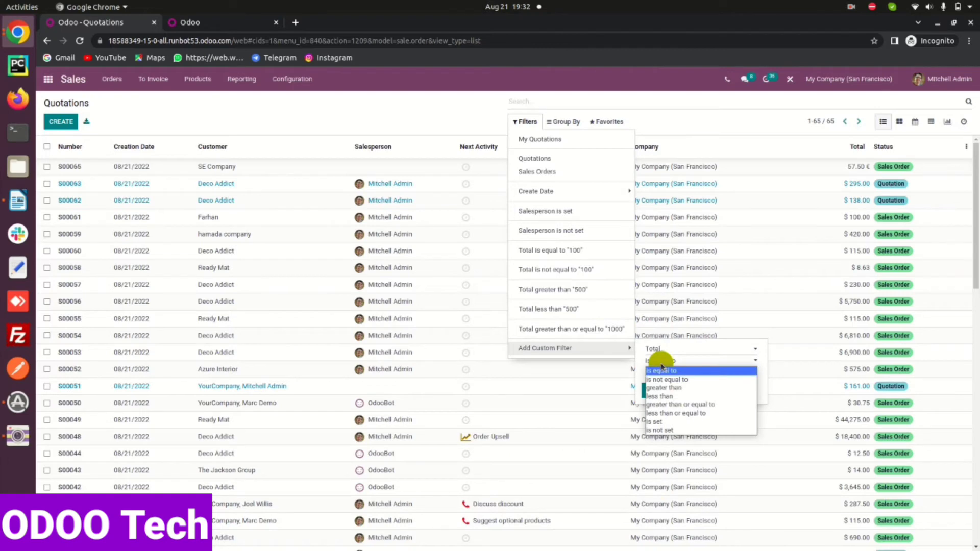
click(679, 414)
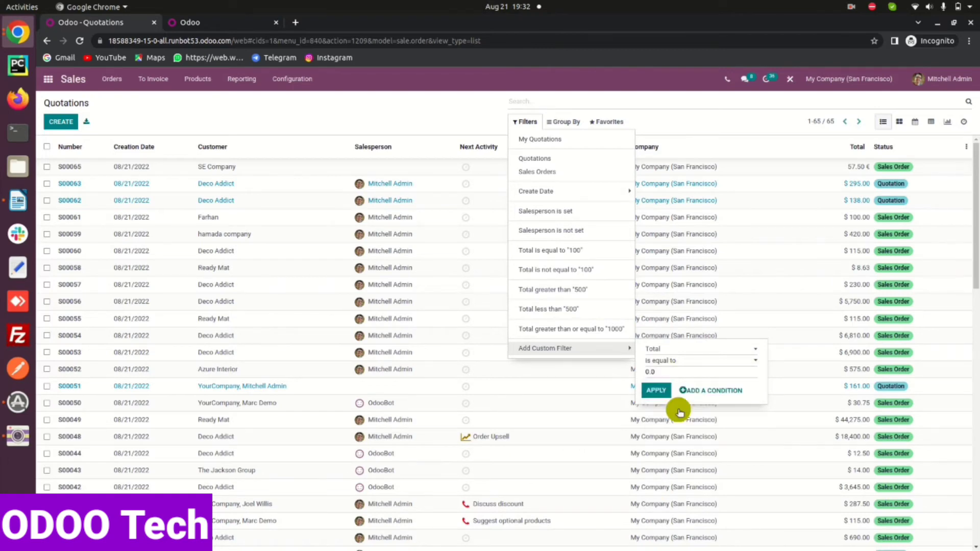
click(665, 370)
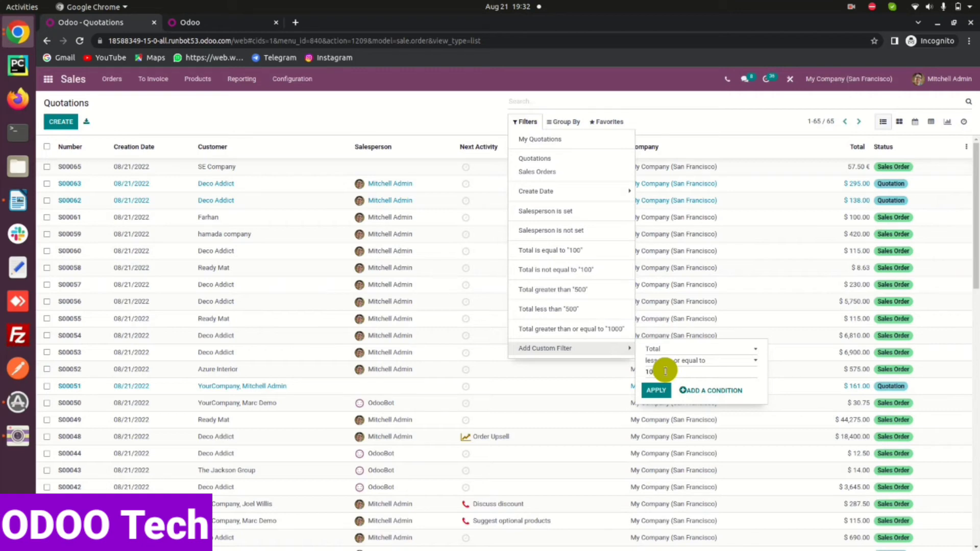
click(661, 390)
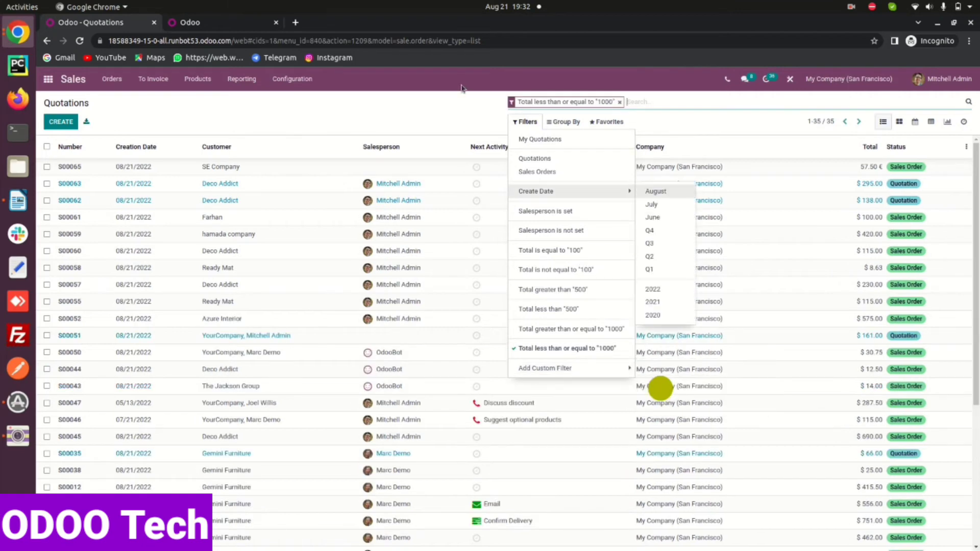
click(442, 105)
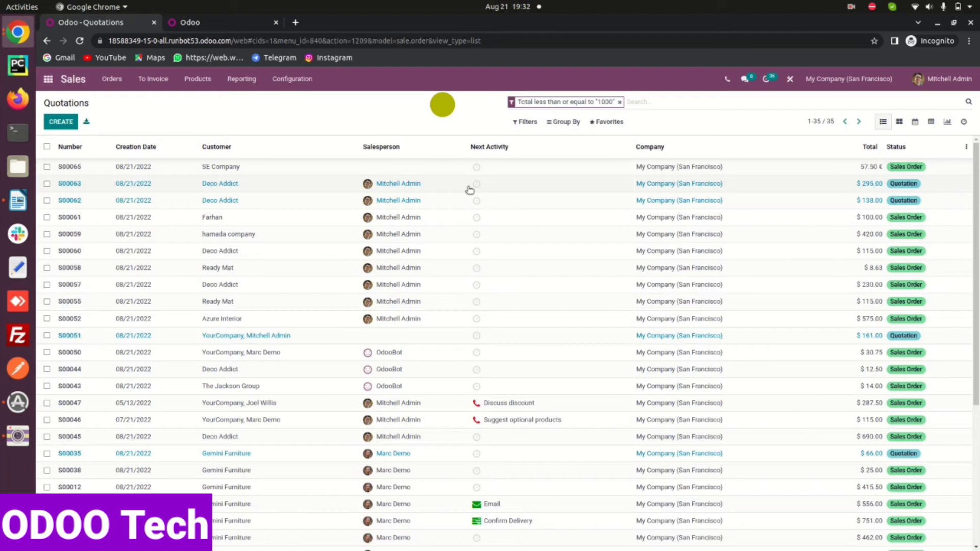
- Check the totals of the first Deco Addict quotation and the order with the Discuss discount activity, returning to the list
click(469, 190)
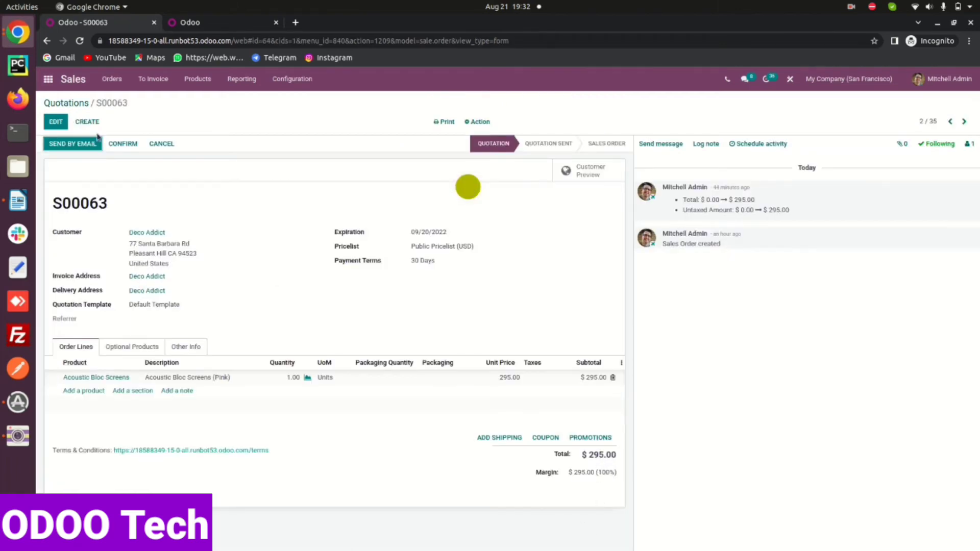
click(69, 101)
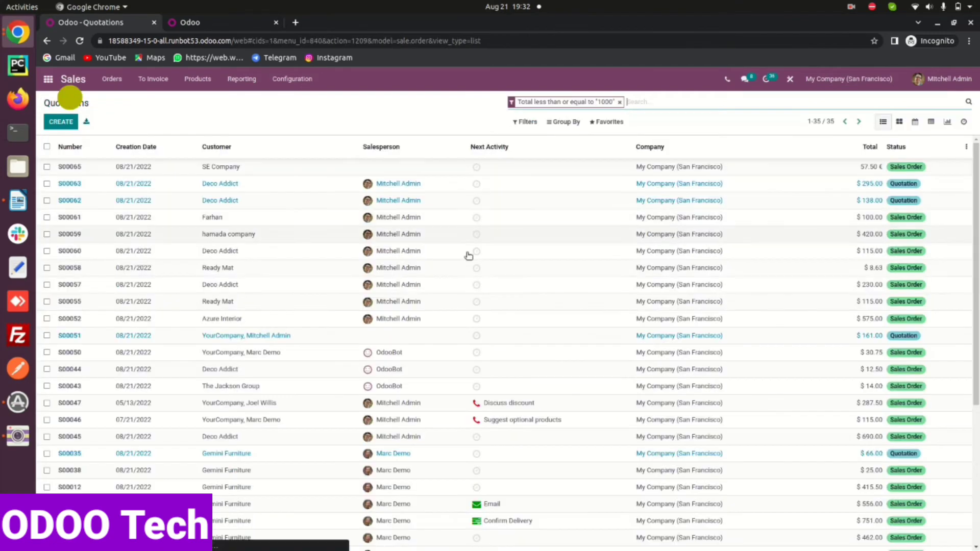
click(548, 409)
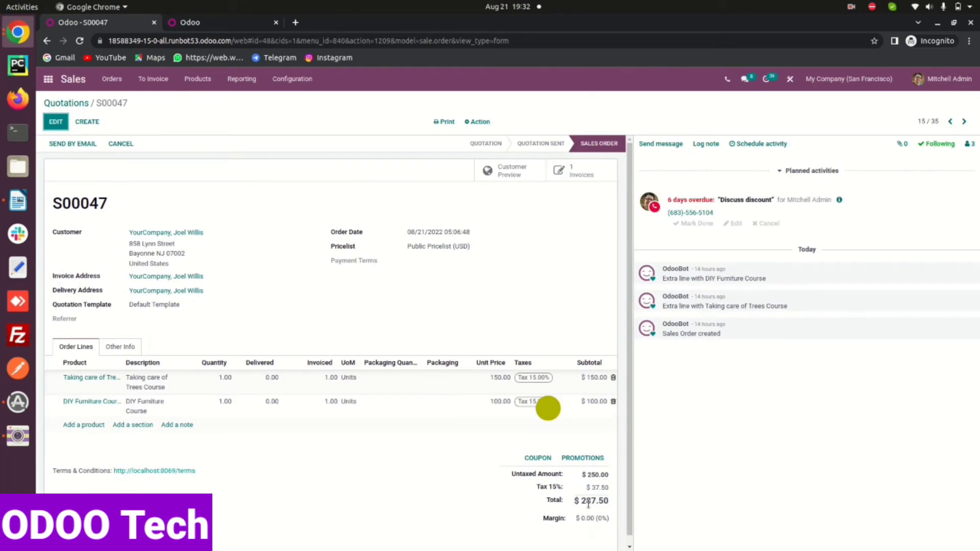
click(65, 104)
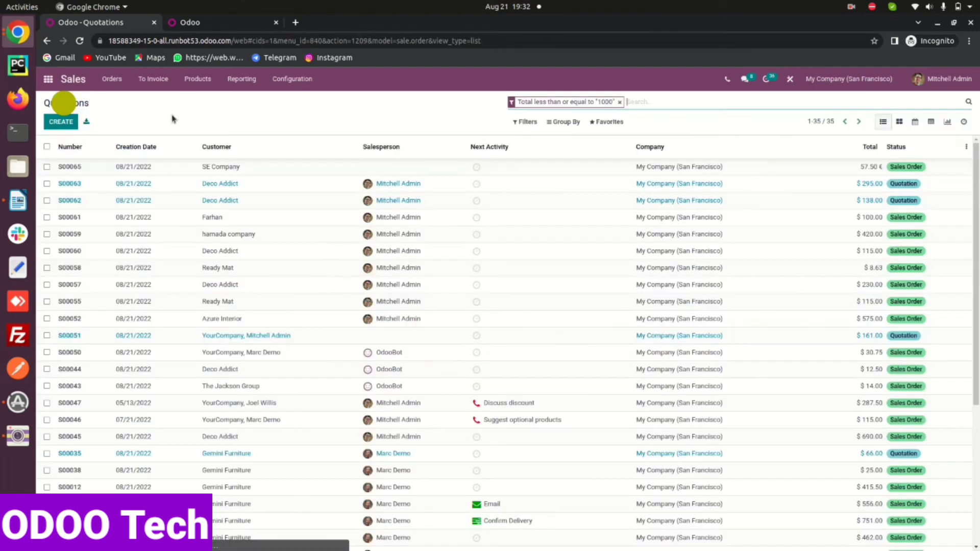
- Consult the Filters notes in LibreOffice Writer and, back in Chrome, remove the Total less than or equal to 1000 filter
click(16, 201)
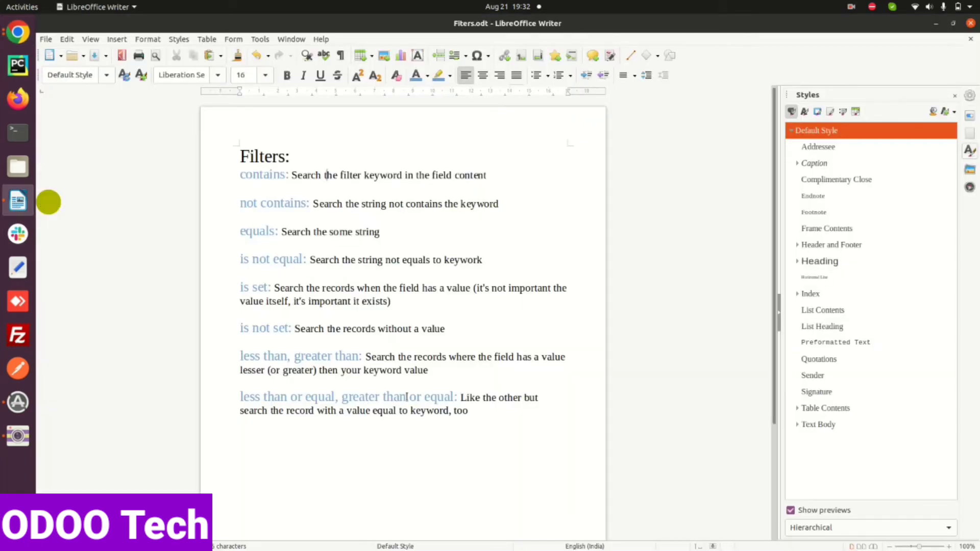
click(18, 34)
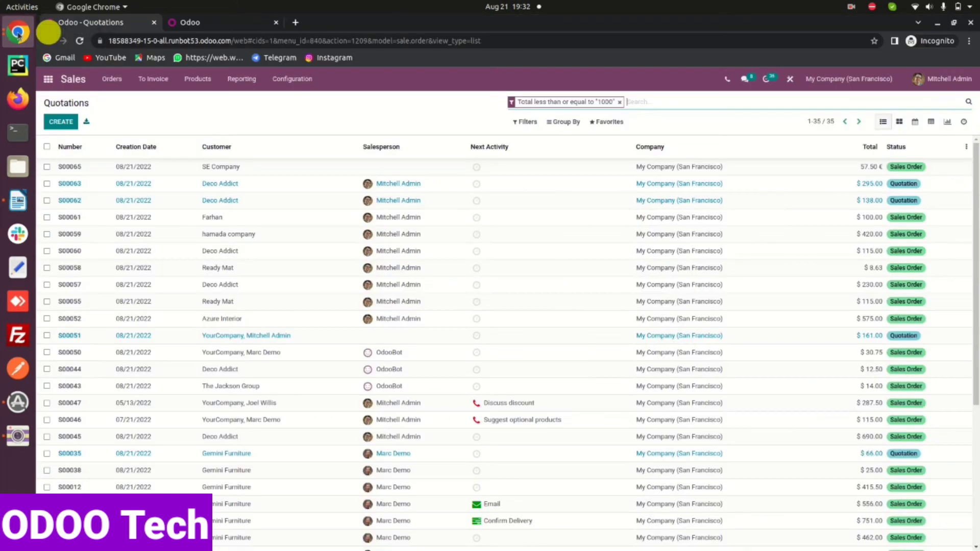
click(621, 106)
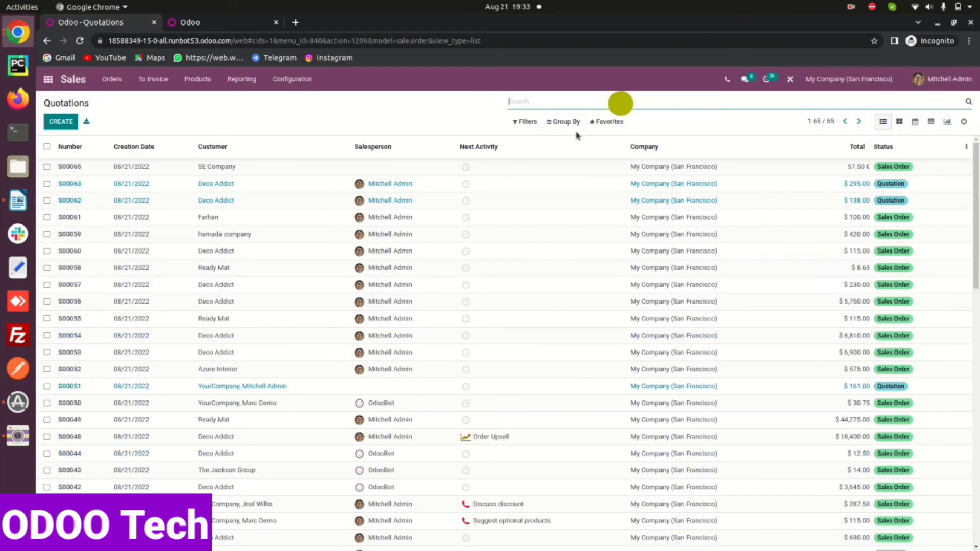
- Group the quotations by Salesperson and expand and collapse the first salesperson's group
click(565, 121)
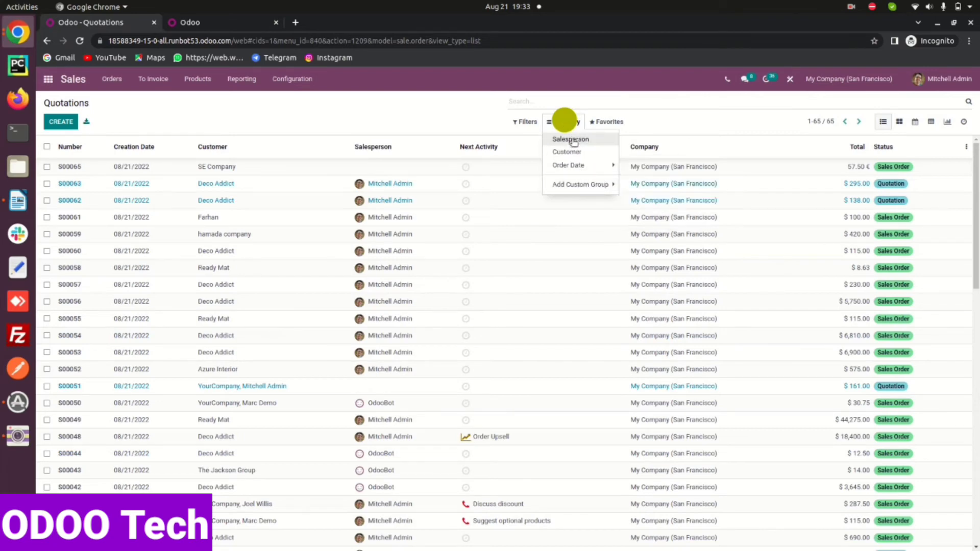
click(571, 140)
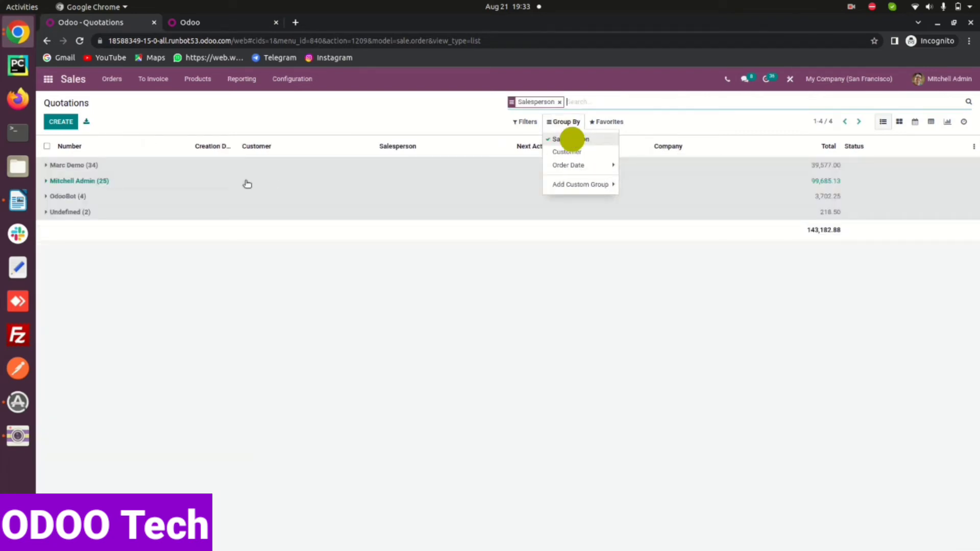
click(412, 103)
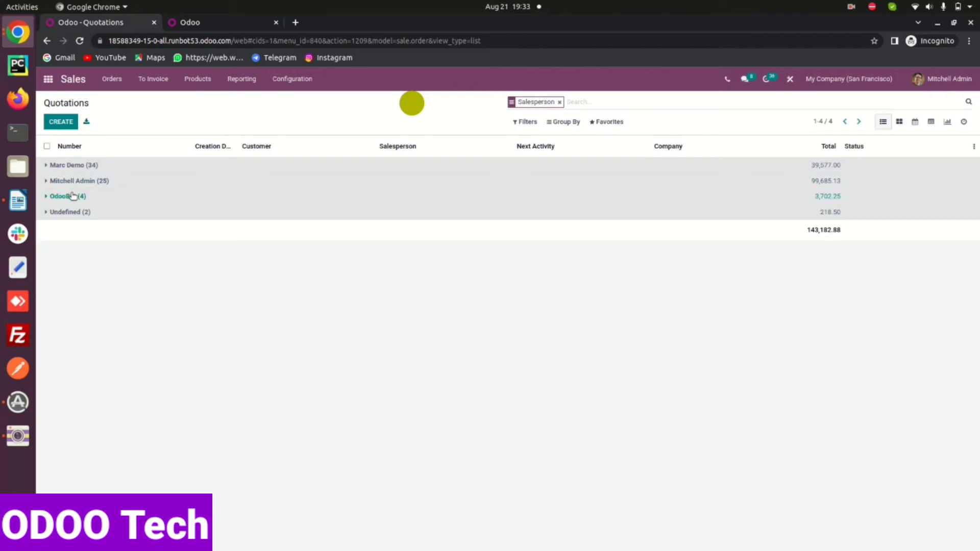
click(49, 165)
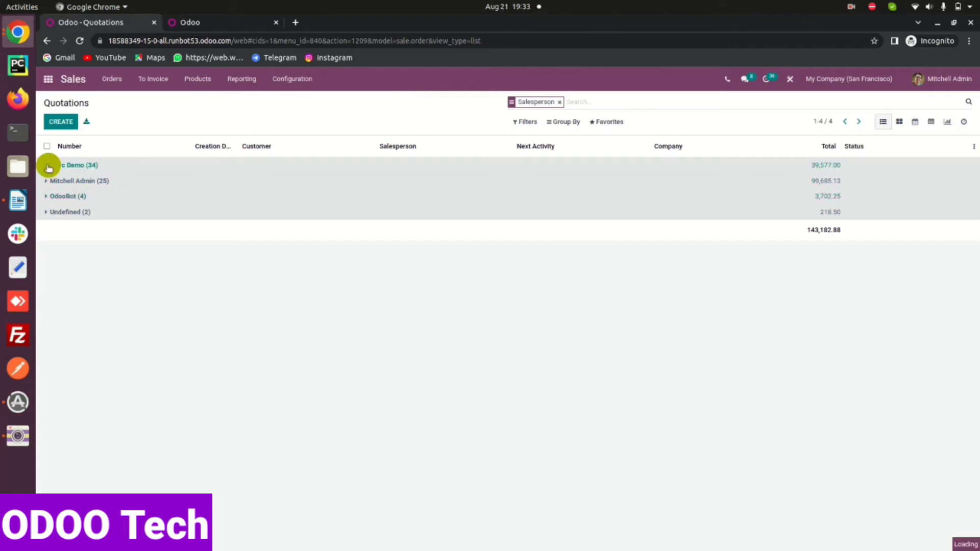
click(49, 166)
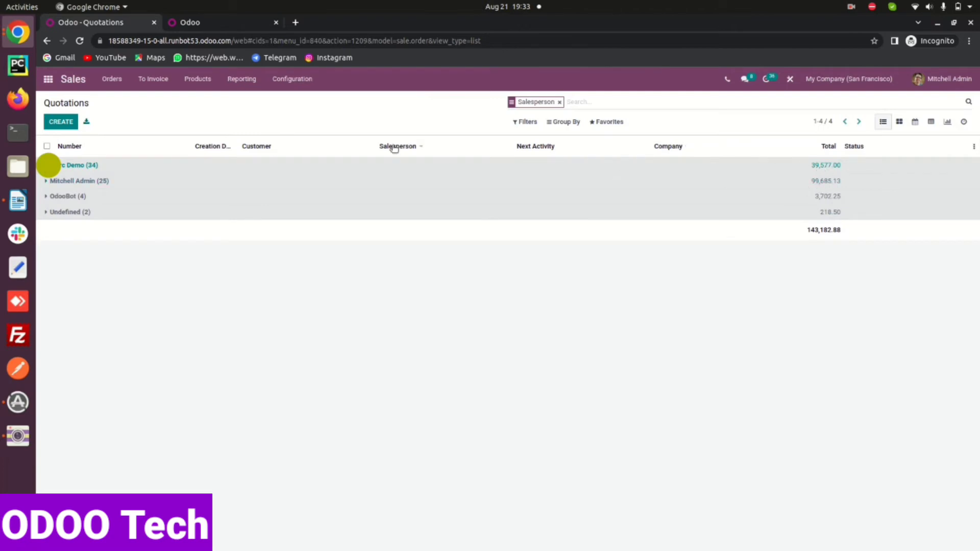
- Replace the Salesperson grouping with a custom group by Status and close the grouping options
click(559, 102)
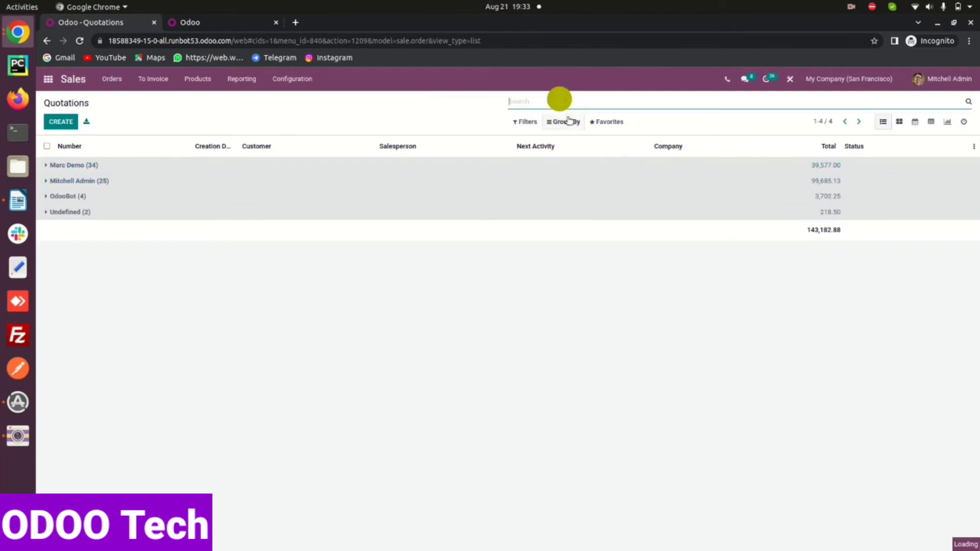
click(564, 121)
click(585, 184)
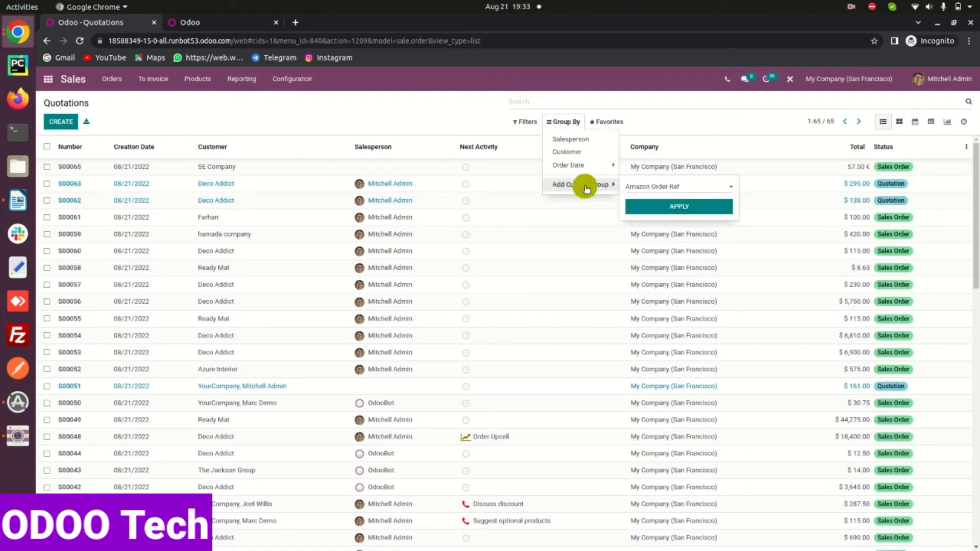
click(665, 187)
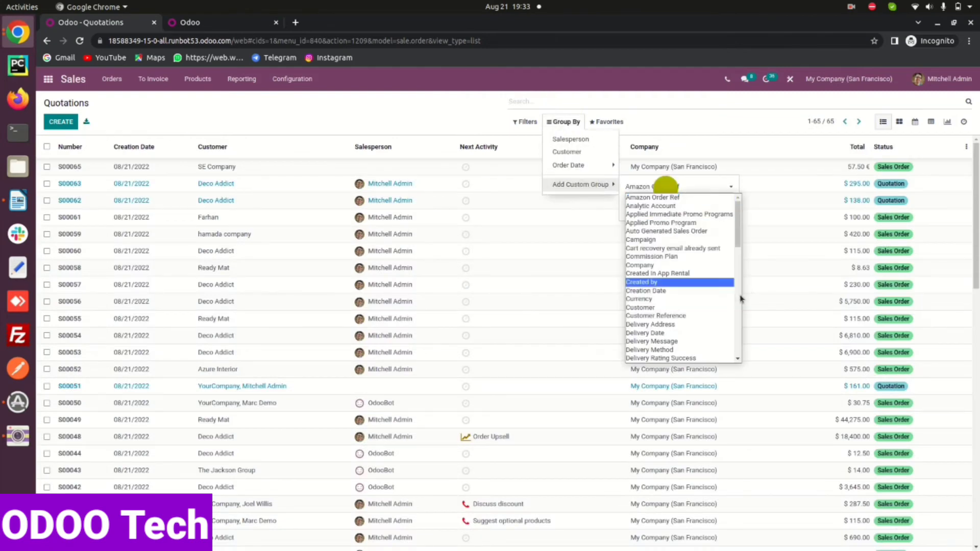
click(740, 306)
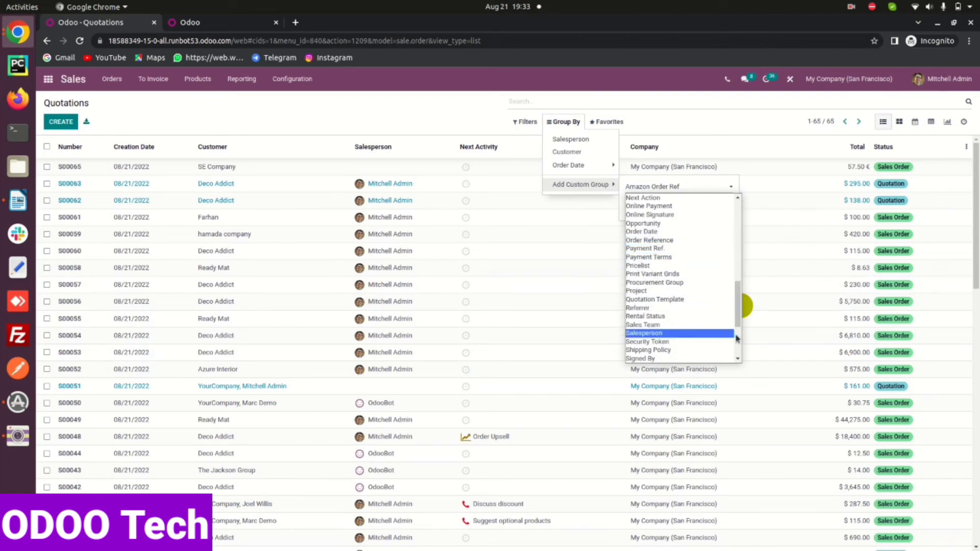
scroll(736, 343, down, 4)
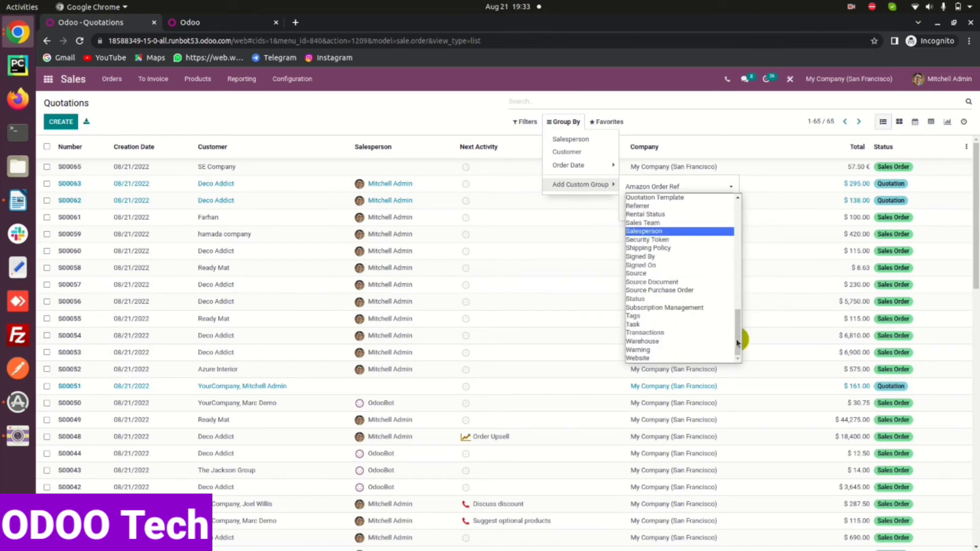
click(644, 300)
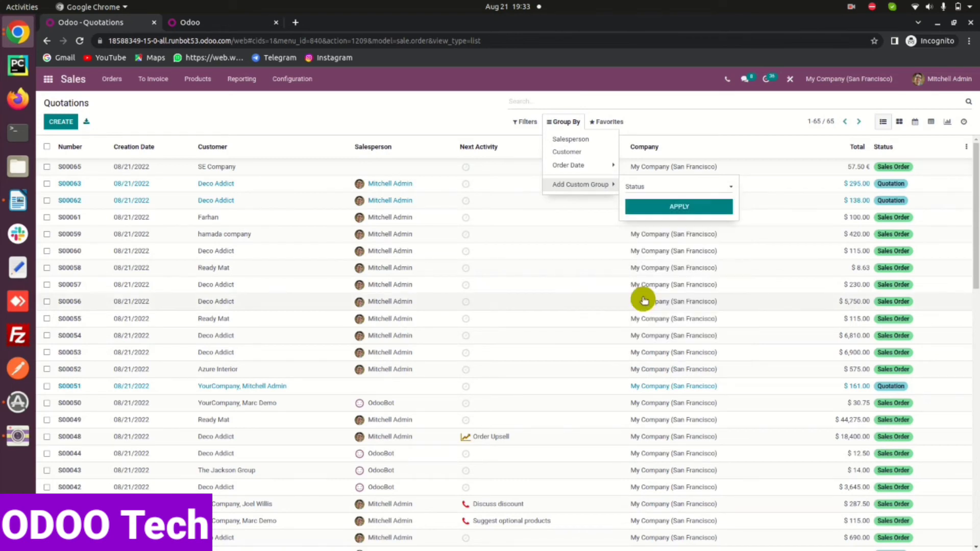
click(660, 207)
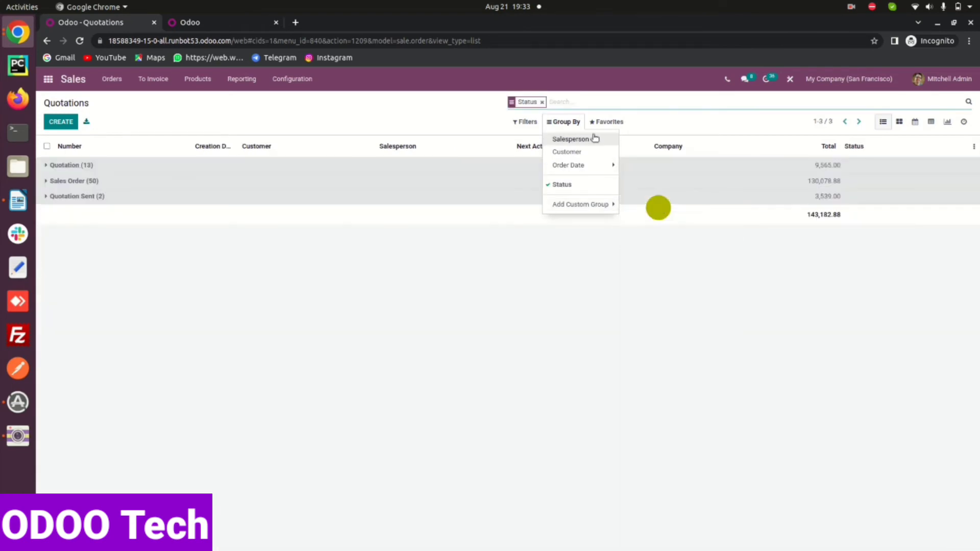
click(438, 140)
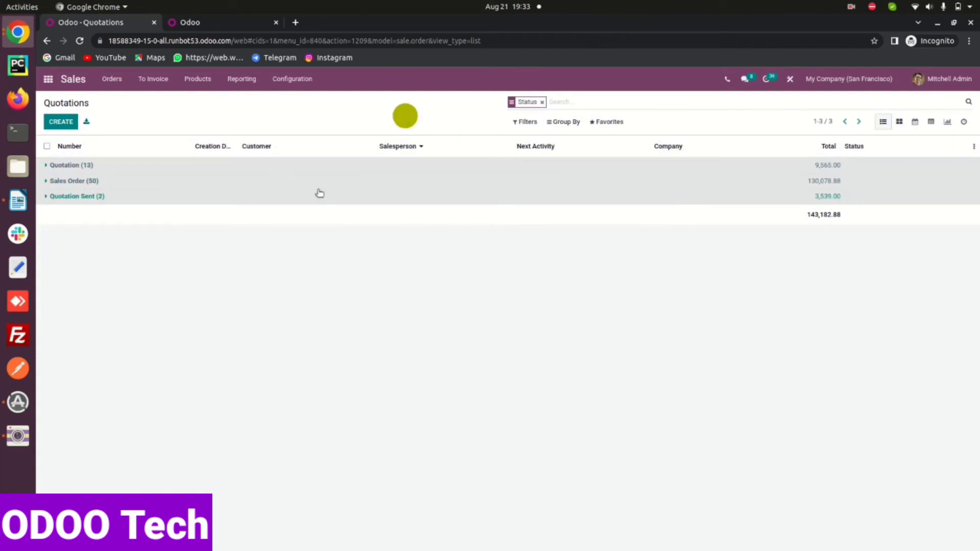
- Expand the Quotation status group to view its records and collapse it again
click(48, 166)
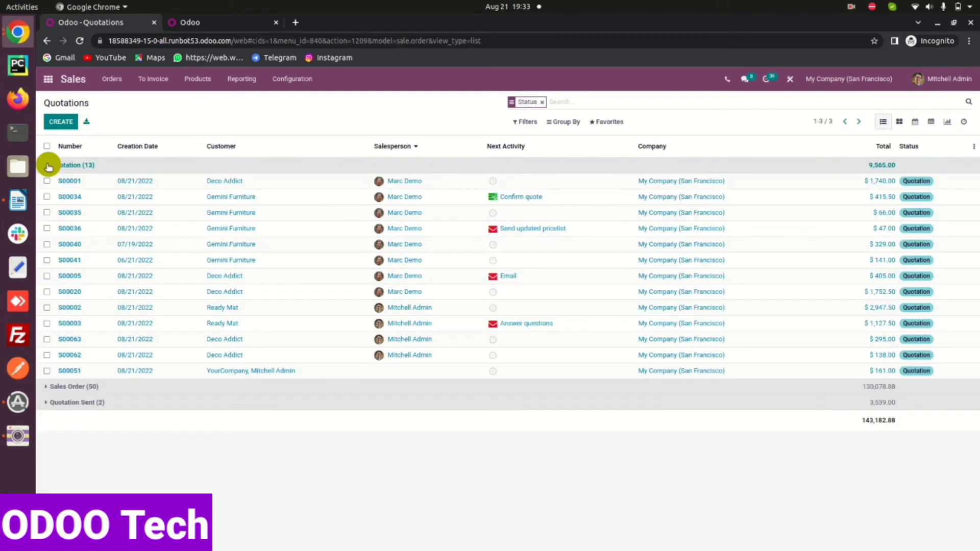
click(48, 166)
click(155, 113)
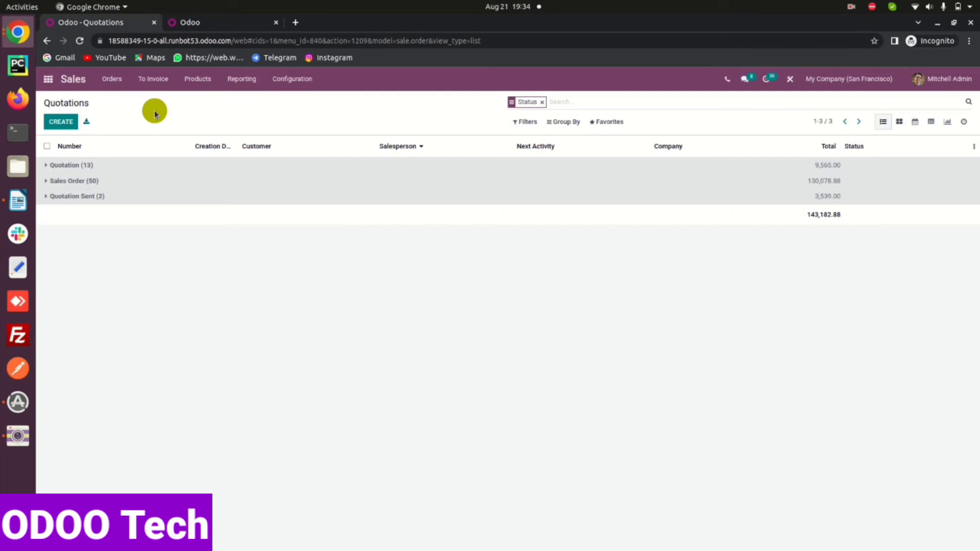
- Try to save the status-grouped search as favorite Quotations, first with Use by default and again with Share with all users
click(605, 121)
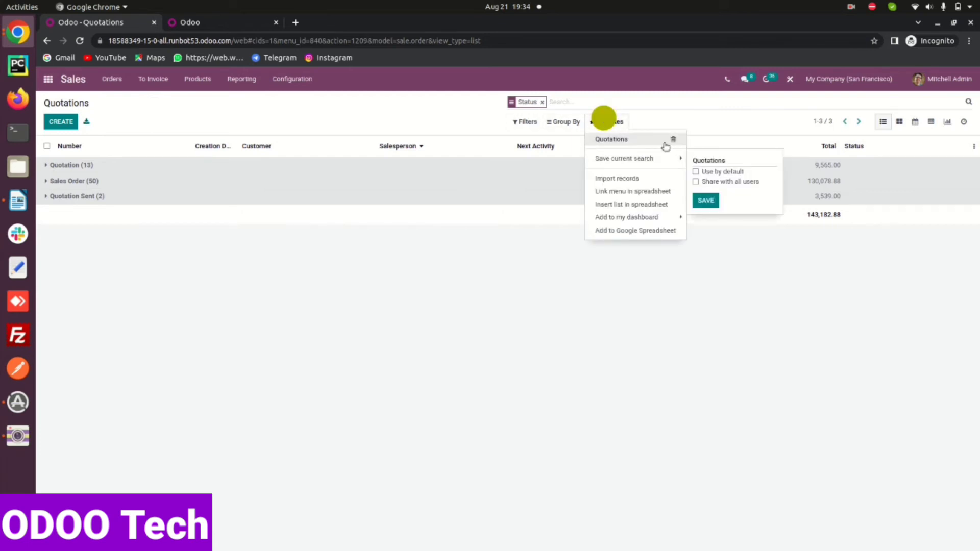
mouse_move(662, 159)
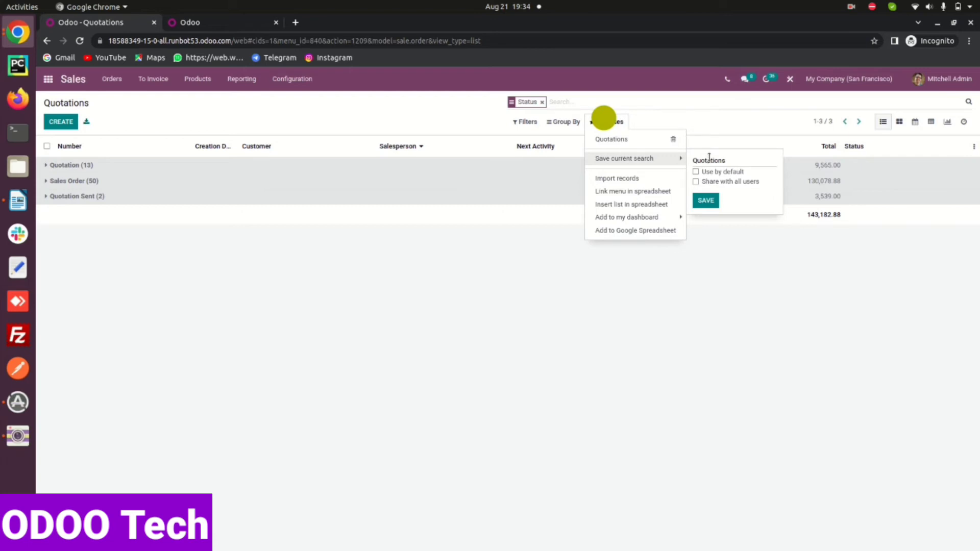
click(697, 172)
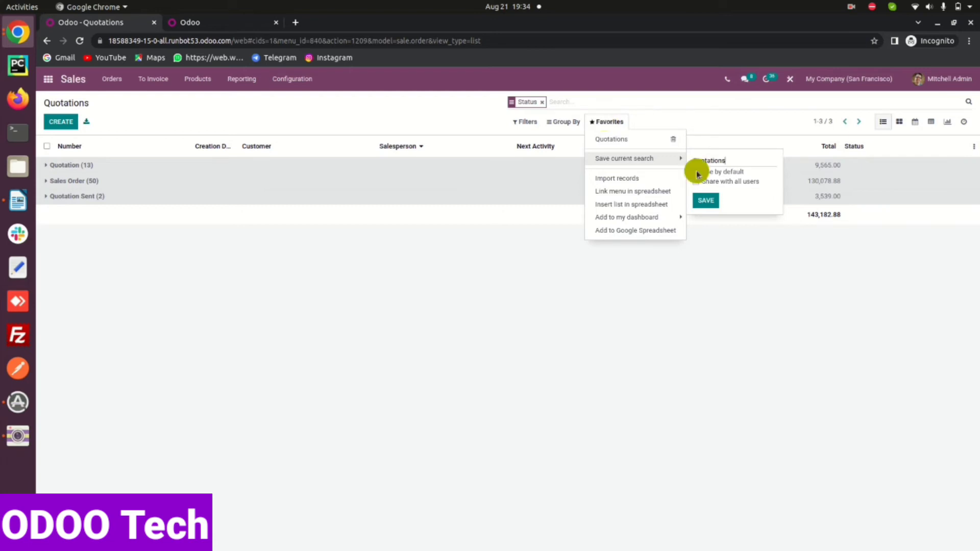
click(710, 203)
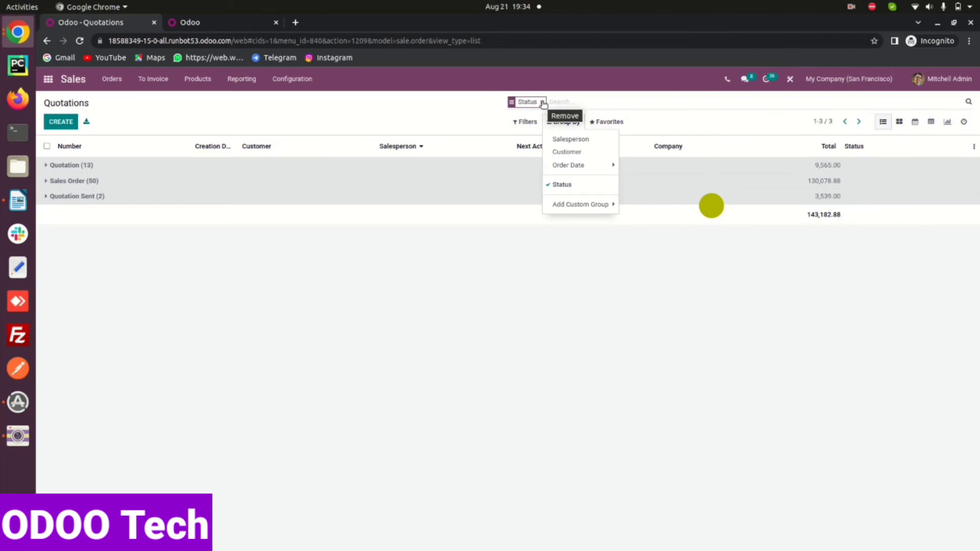
mouse_move(606, 122)
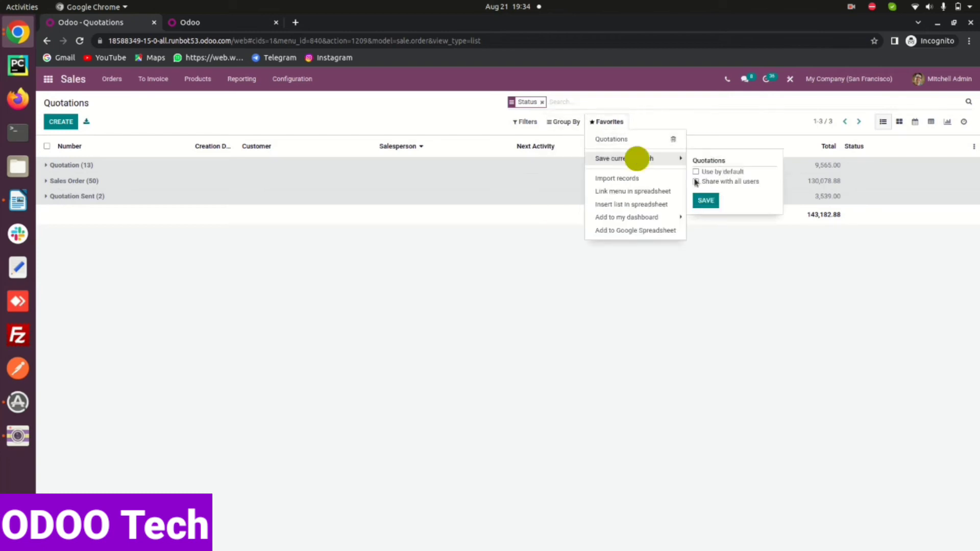
click(695, 183)
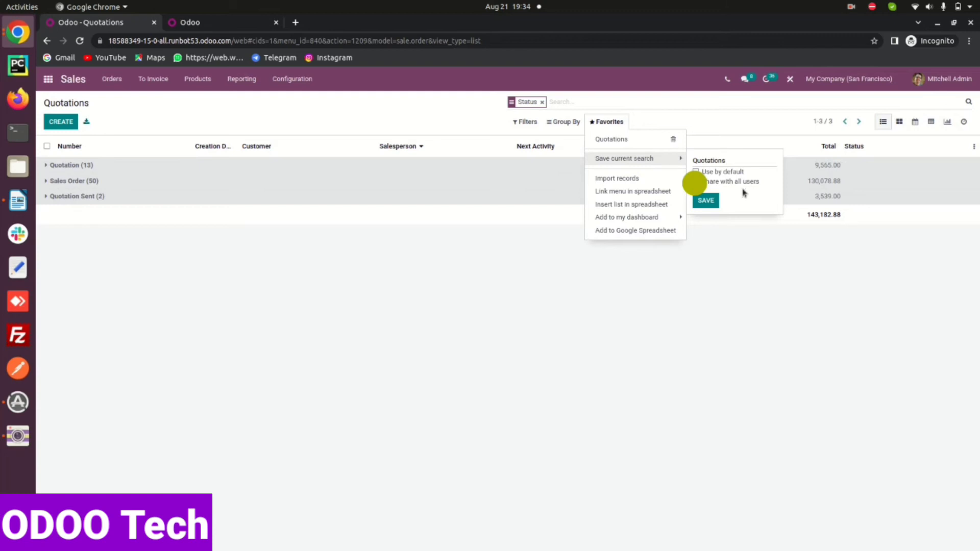
click(705, 201)
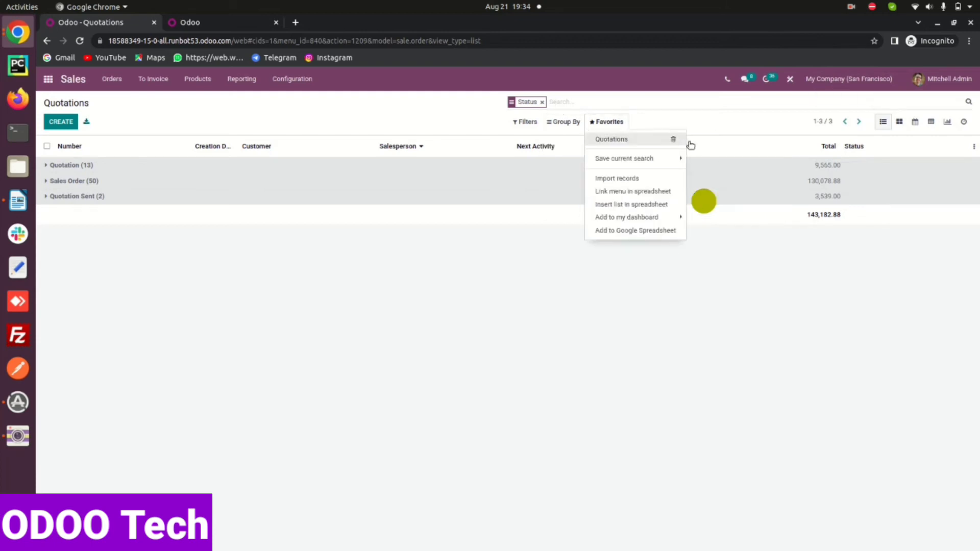
- Delete the existing Quotations favorite and confirm its removal
mouse_move(651, 160)
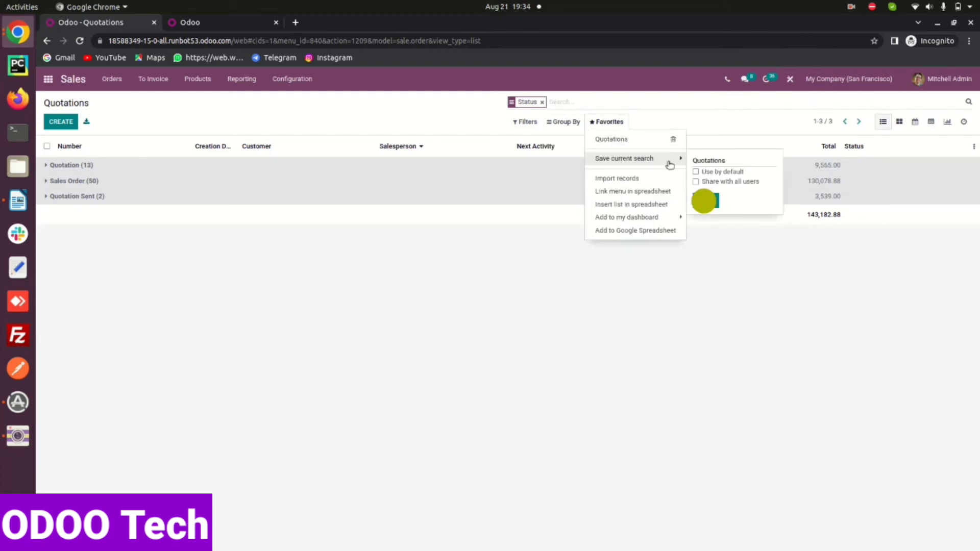
click(673, 139)
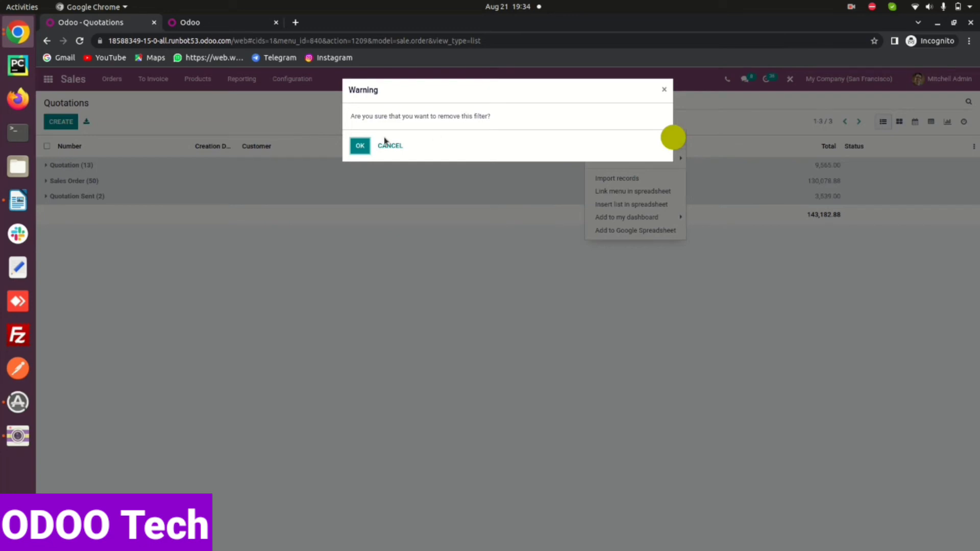
click(357, 147)
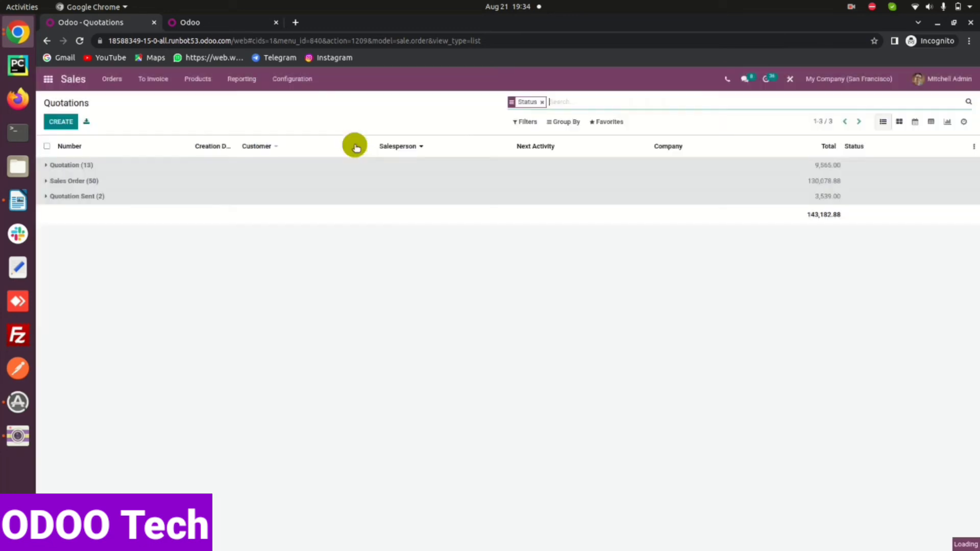
- Save the current status-grouped search as a favorite named Quotations, shared with all users
click(613, 122)
mouse_move(654, 147)
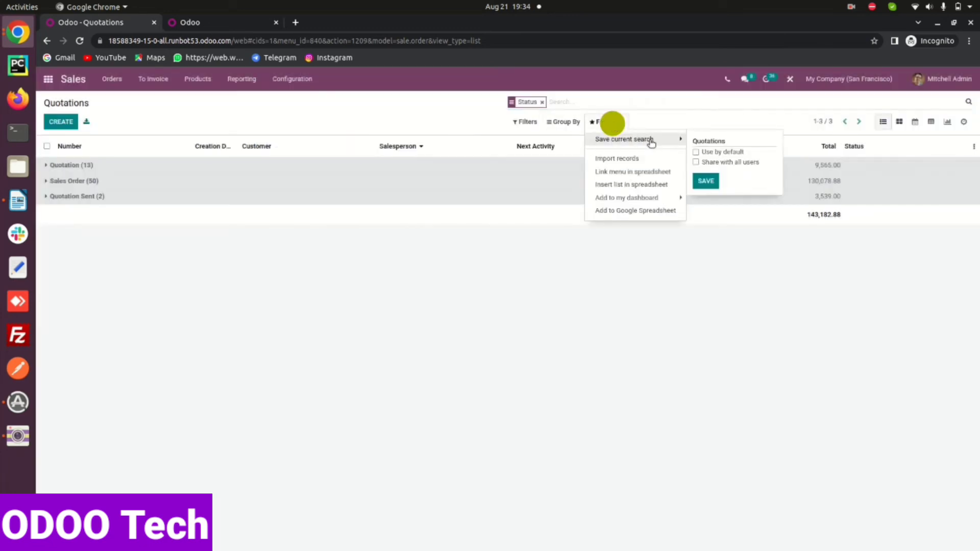
click(695, 164)
click(711, 183)
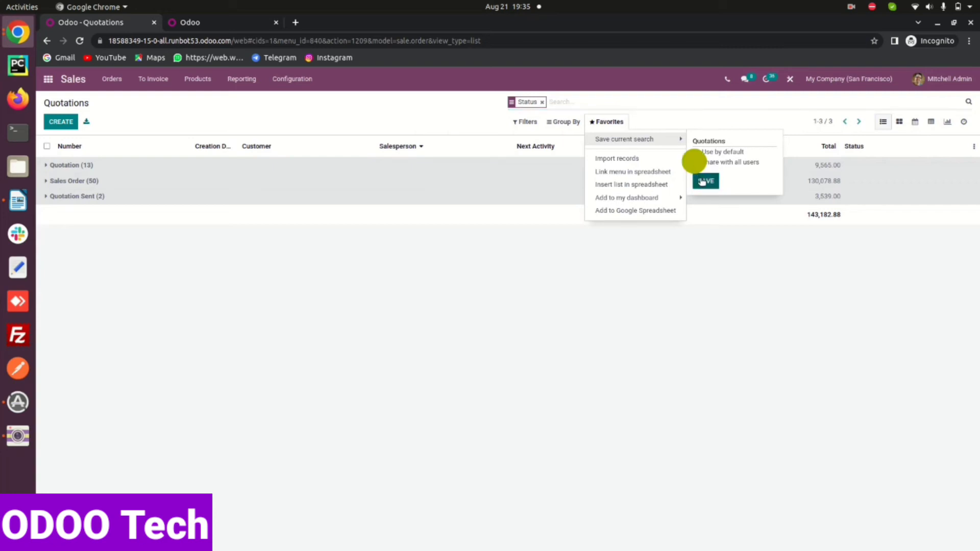
click(704, 181)
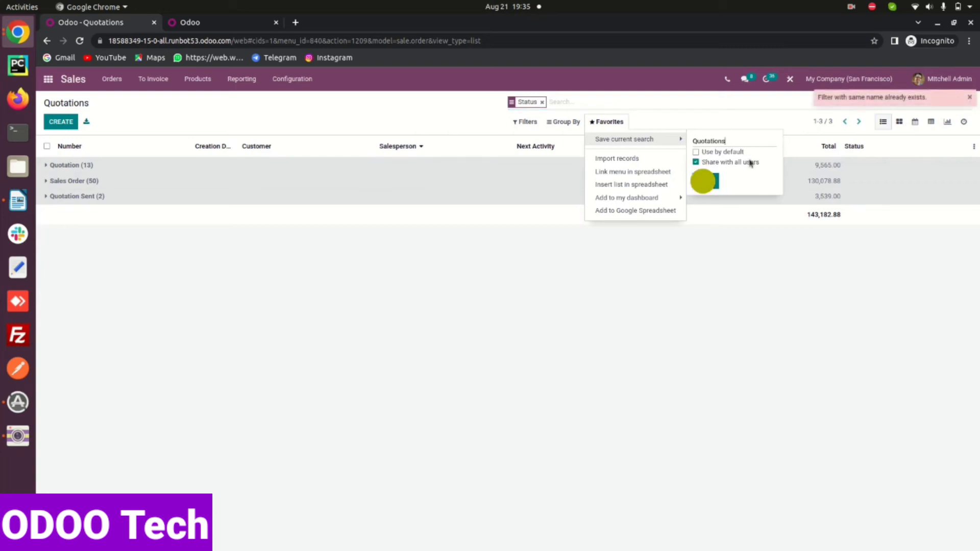
- Remove the Status grouping from the search and apply the saved Quotations favorite
click(445, 99)
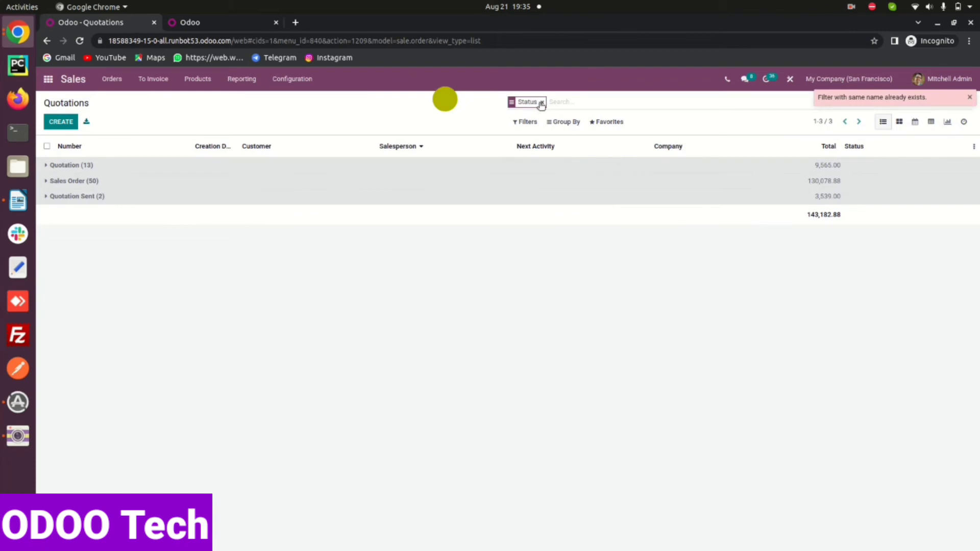
click(541, 102)
click(596, 121)
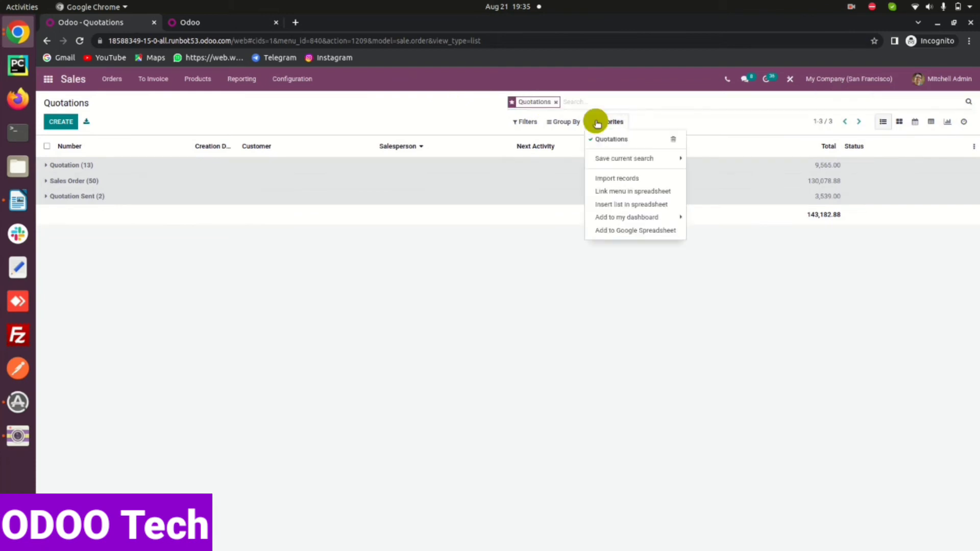
- Request removal of the shared Quotations favorite and cancel it, keeping the favorite
click(673, 139)
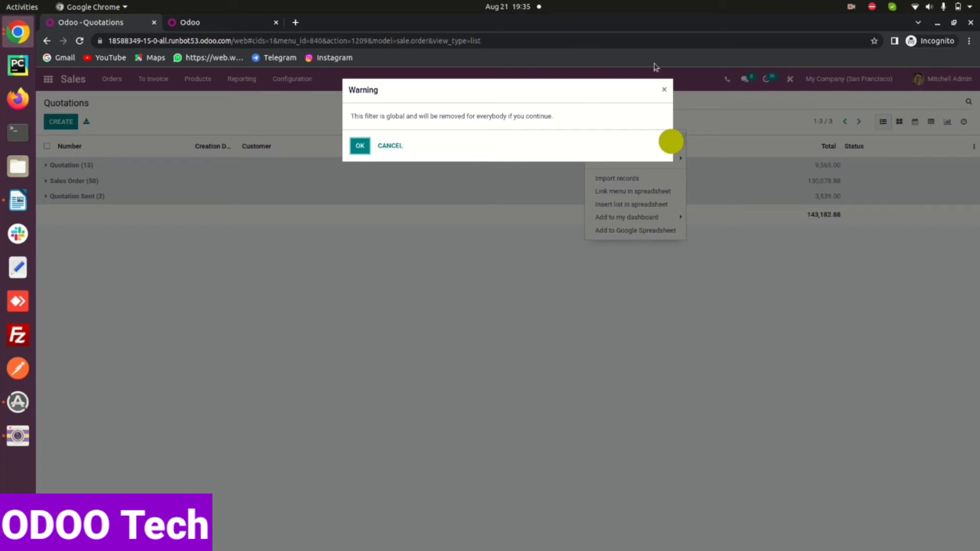
click(664, 92)
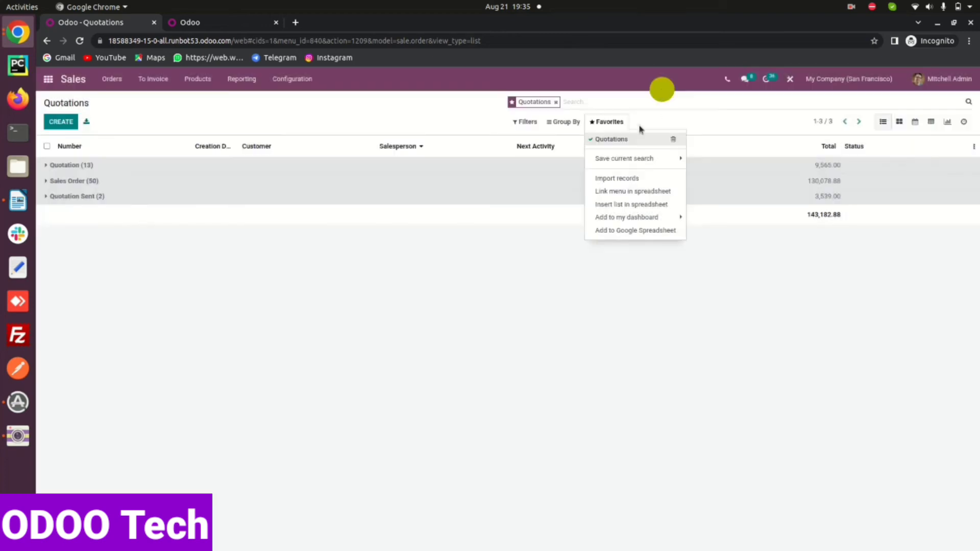
click(647, 162)
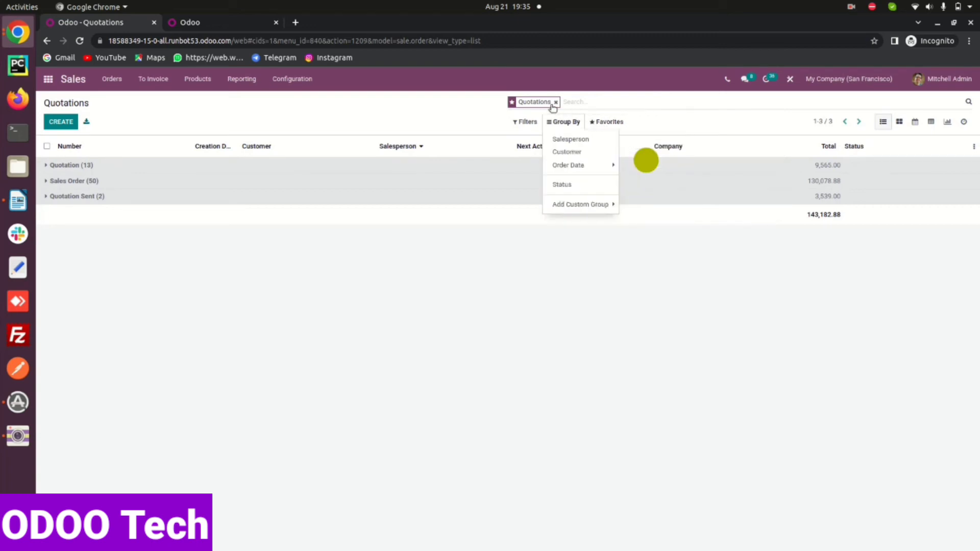
click(648, 159)
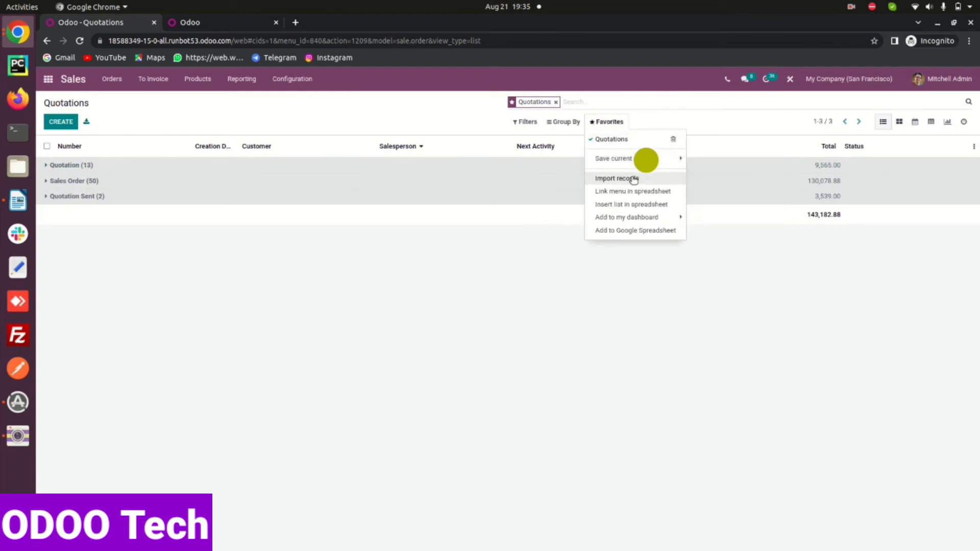
- Look at the Import records page and its file chooser, cancelling without a file and returning to the Quotations list
click(633, 178)
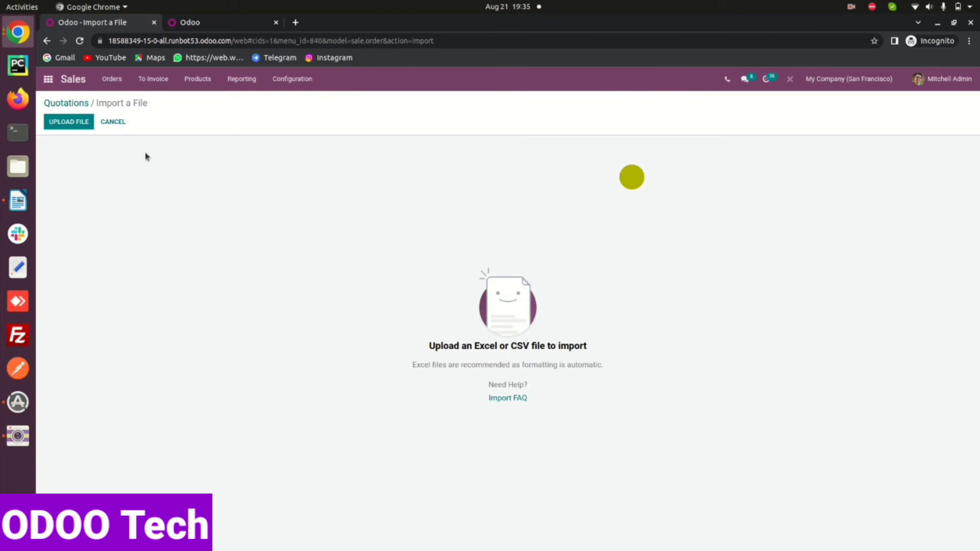
click(53, 120)
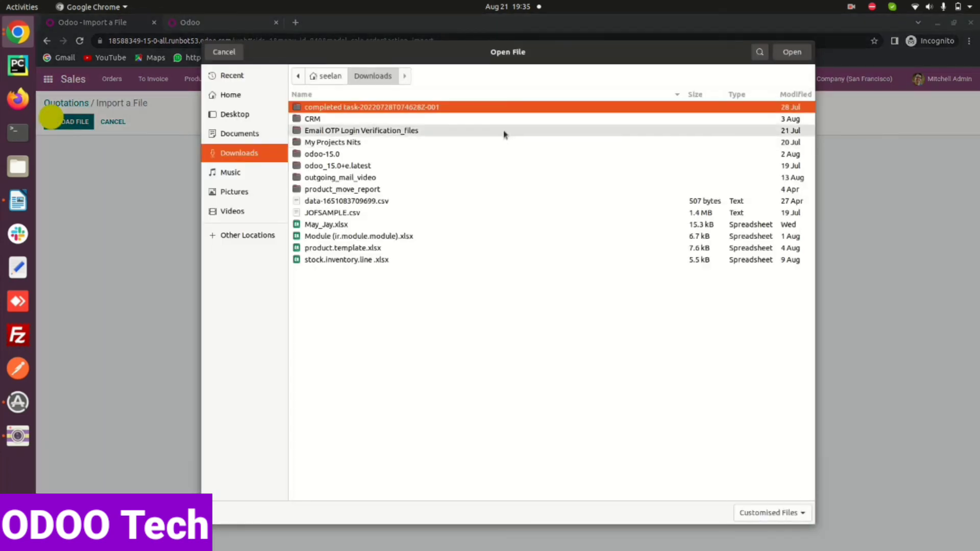
click(223, 53)
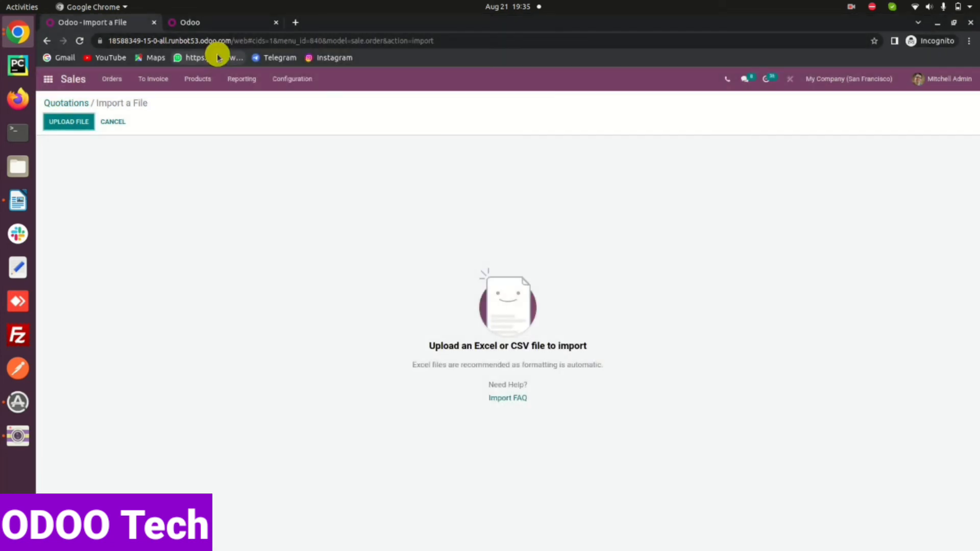
click(76, 104)
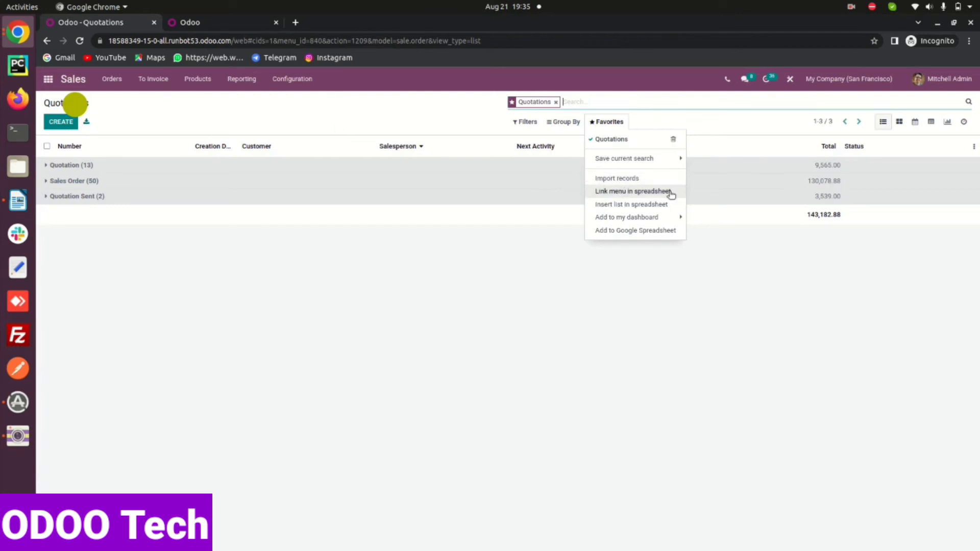
- Link the Quotations menu in a new spreadsheet and open the list through the link in cell A1
click(653, 196)
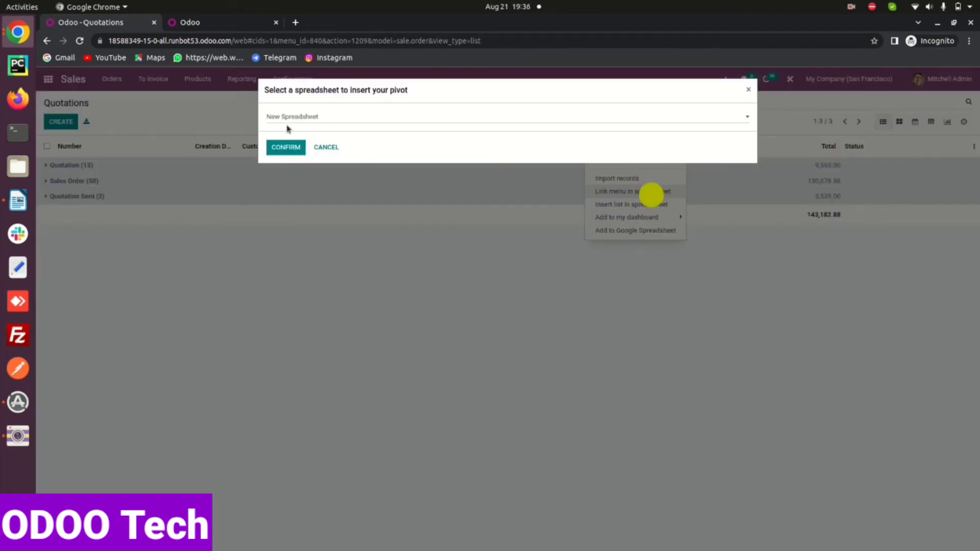
click(293, 146)
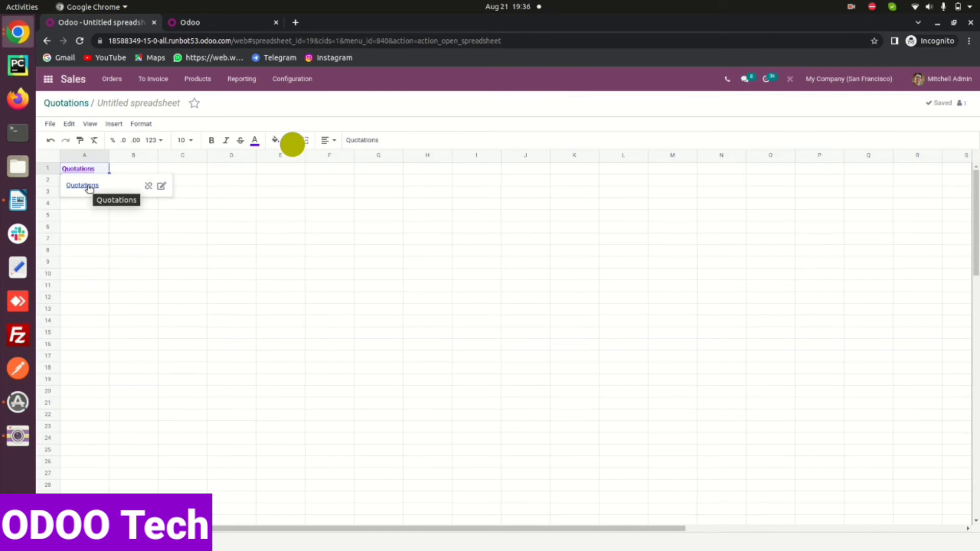
click(89, 188)
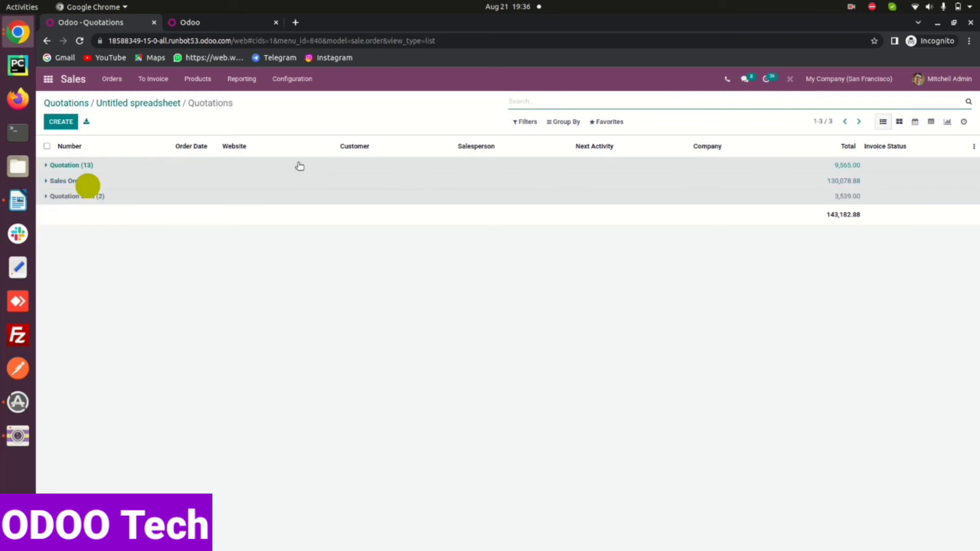
- Expand and collapse the Quotation group in the linked list and review the available favorites options
click(46, 165)
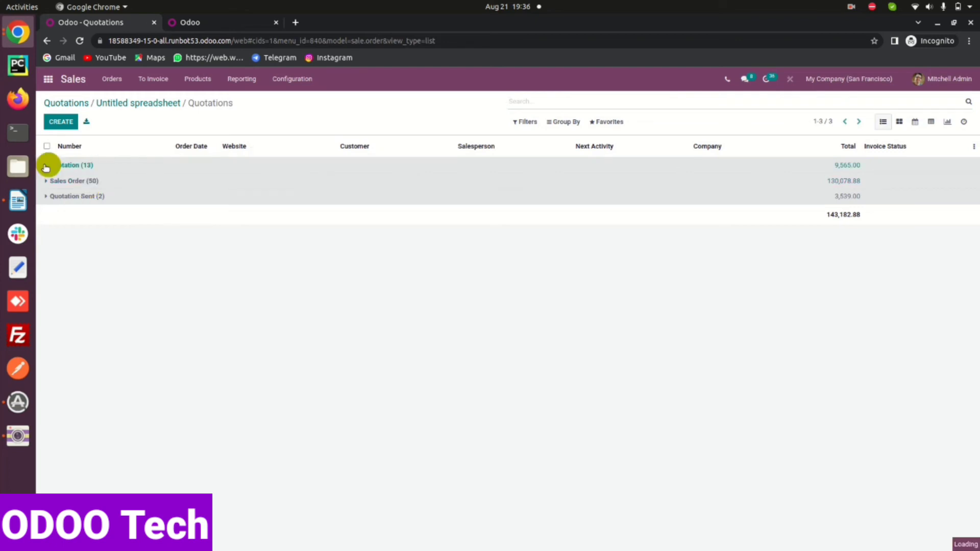
click(64, 164)
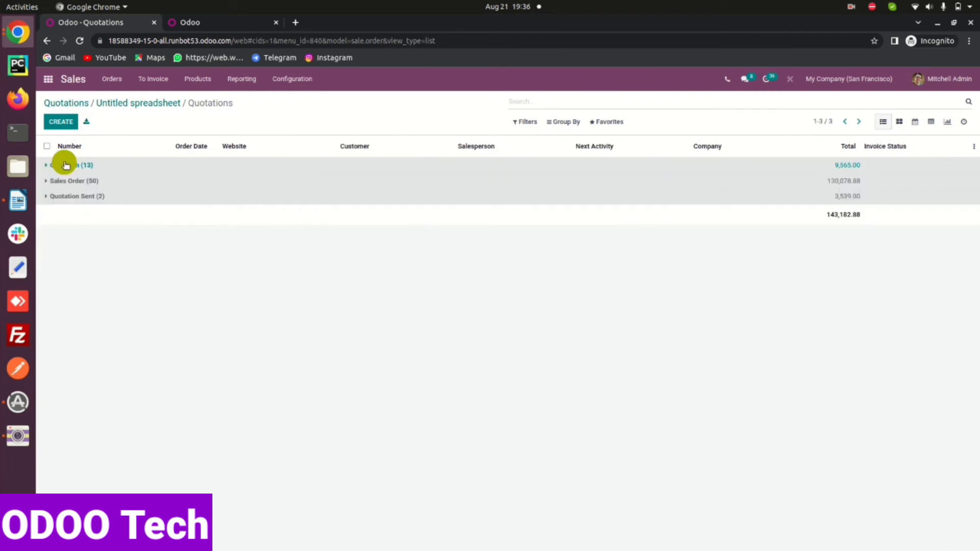
click(111, 251)
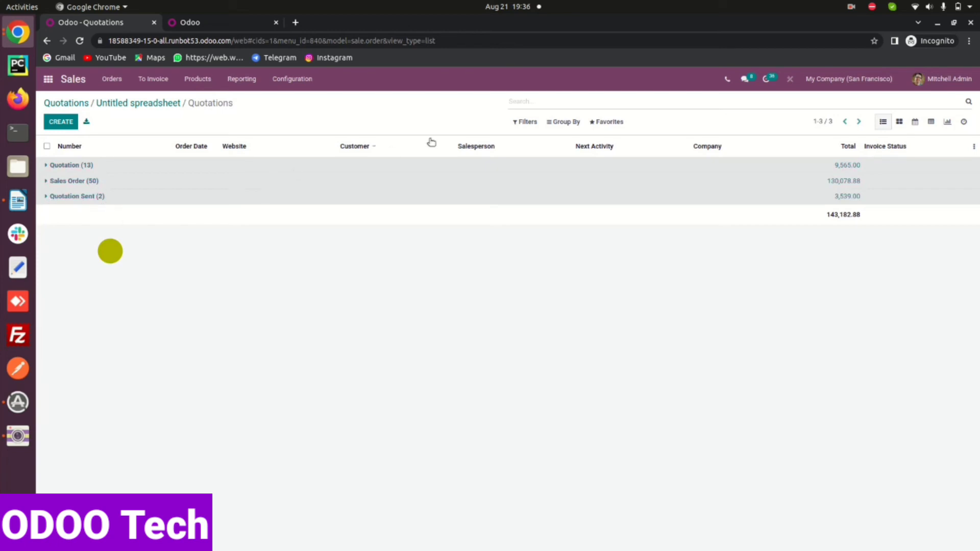
click(613, 122)
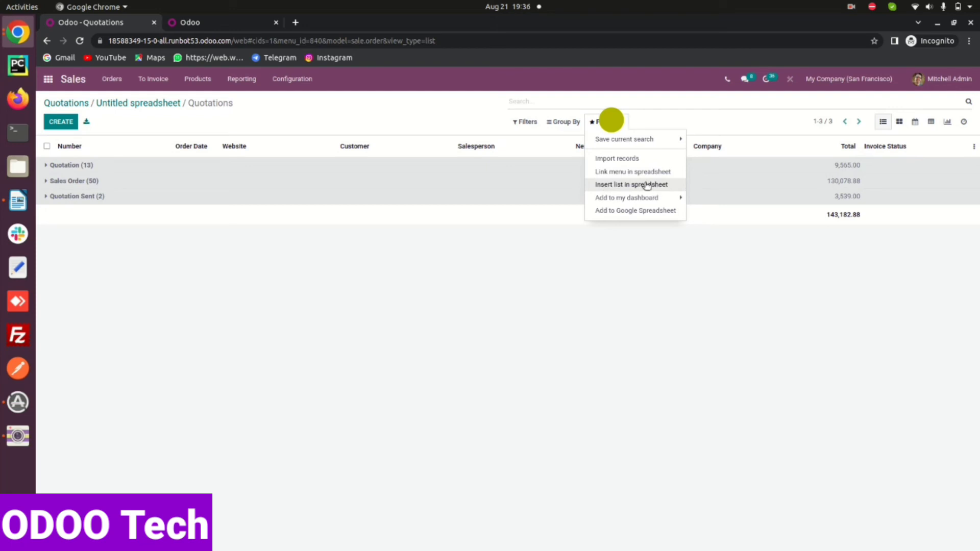
click(589, 271)
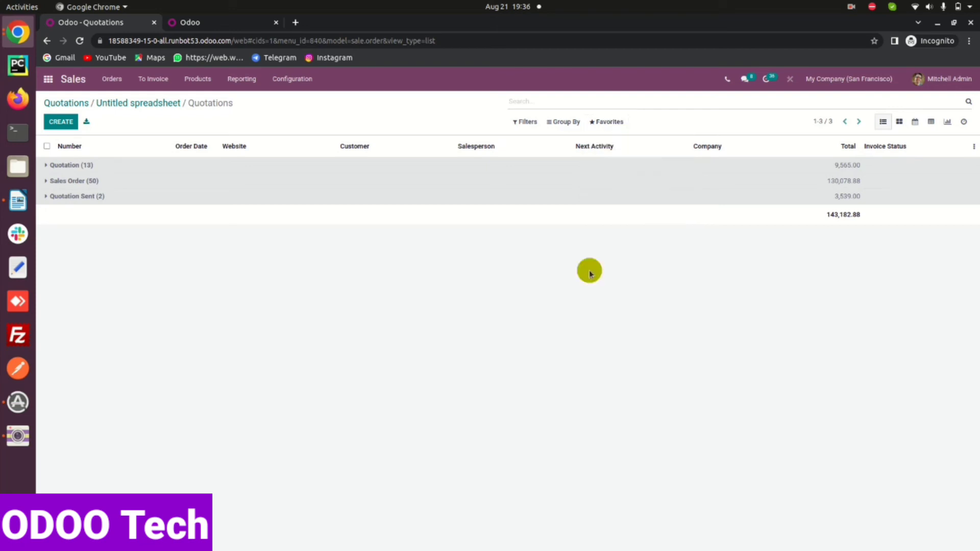
- Reopen the Quotations list and select three records: S00063, S00059 and the $2,240.00 Gemini Furniture order
click(78, 105)
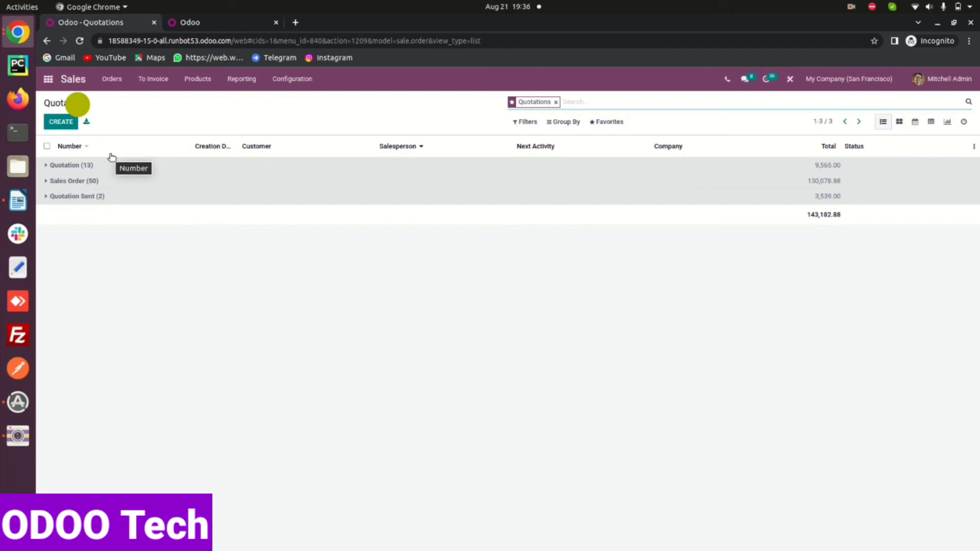
click(113, 82)
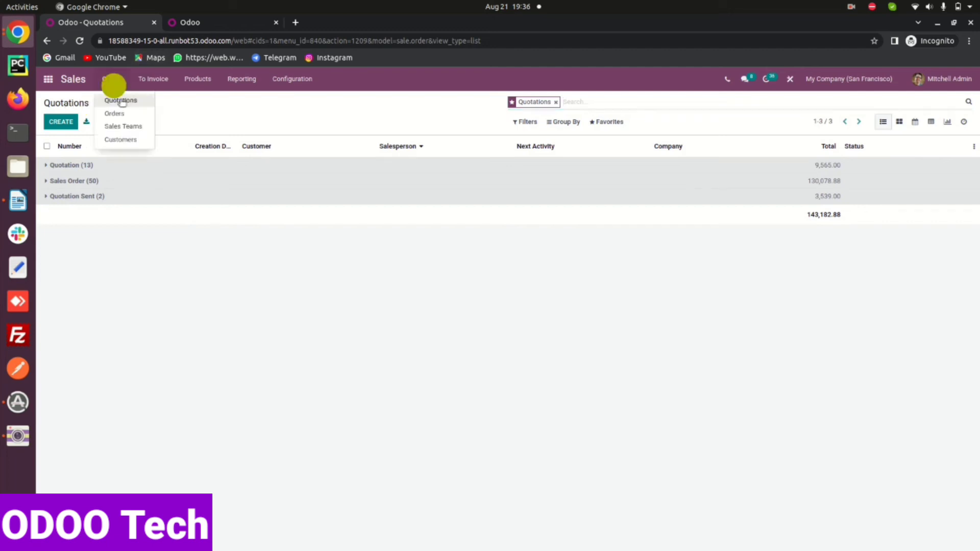
click(131, 103)
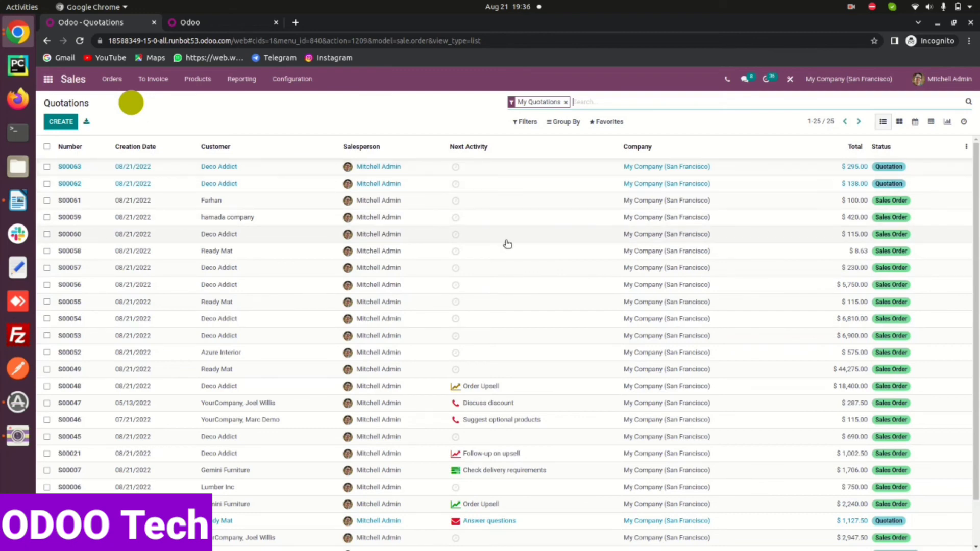
click(47, 167)
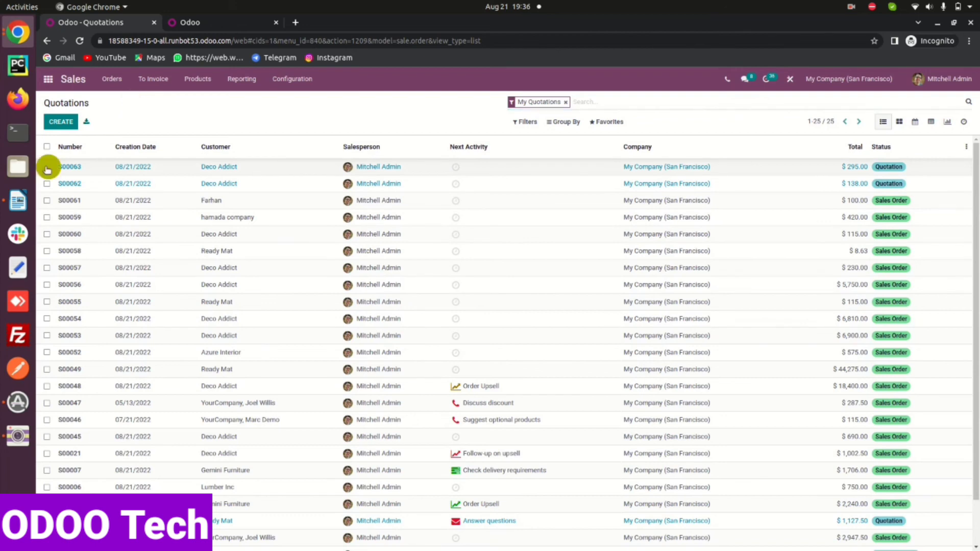
click(47, 217)
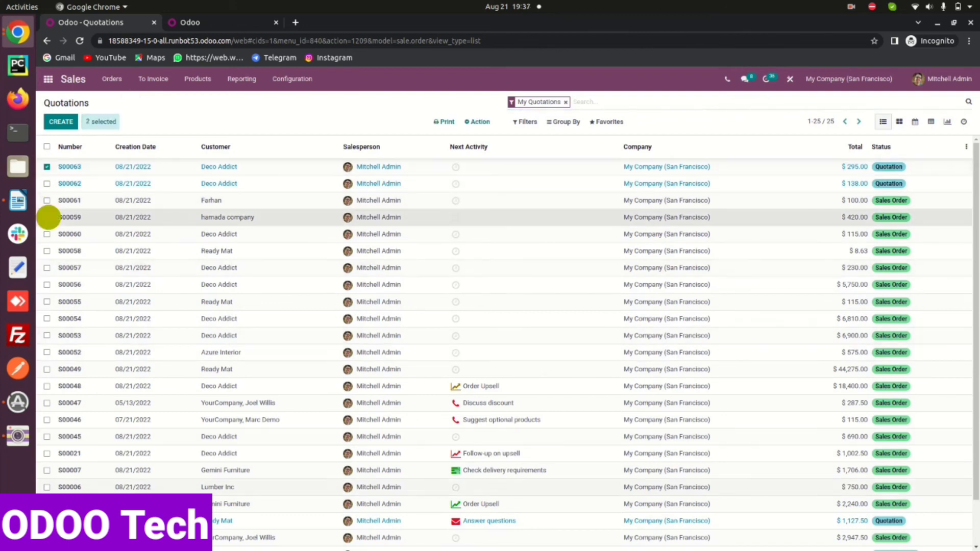
click(47, 217)
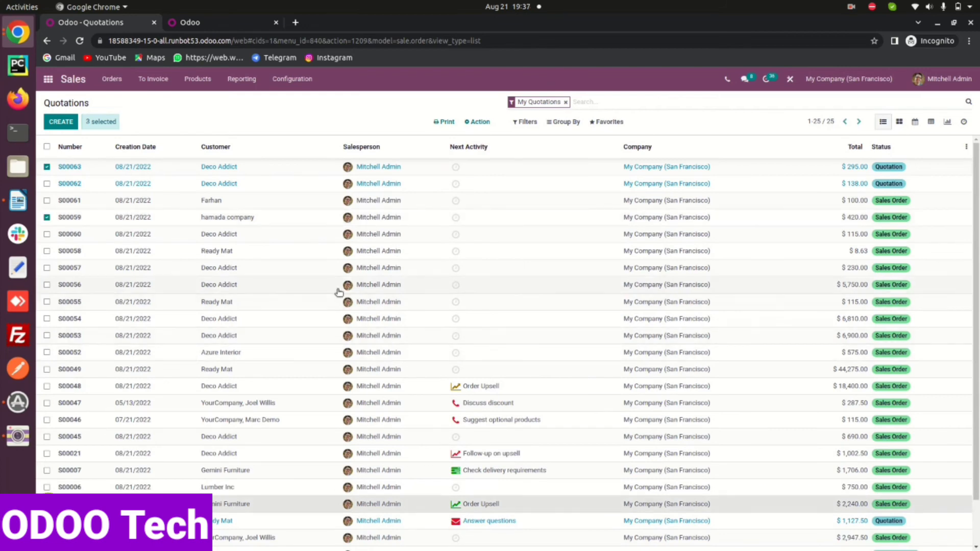
- Insert the first 25 records of the My Quotations list in a new spreadsheet, and return to the Quotations list
click(604, 123)
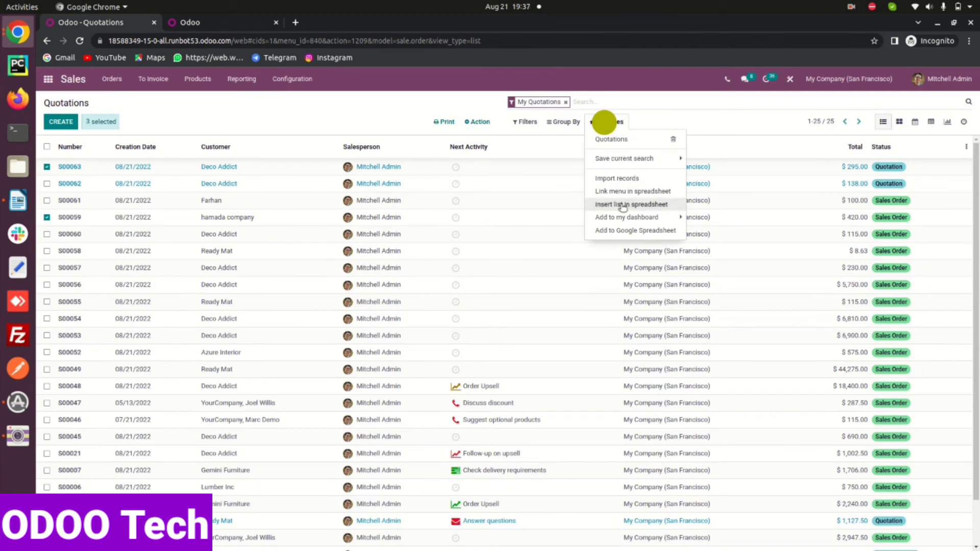
click(623, 205)
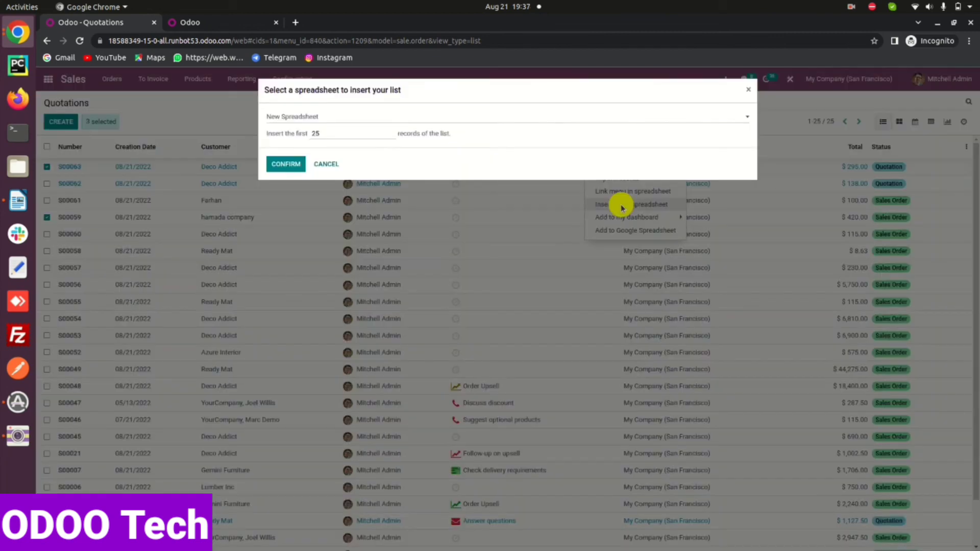
click(286, 166)
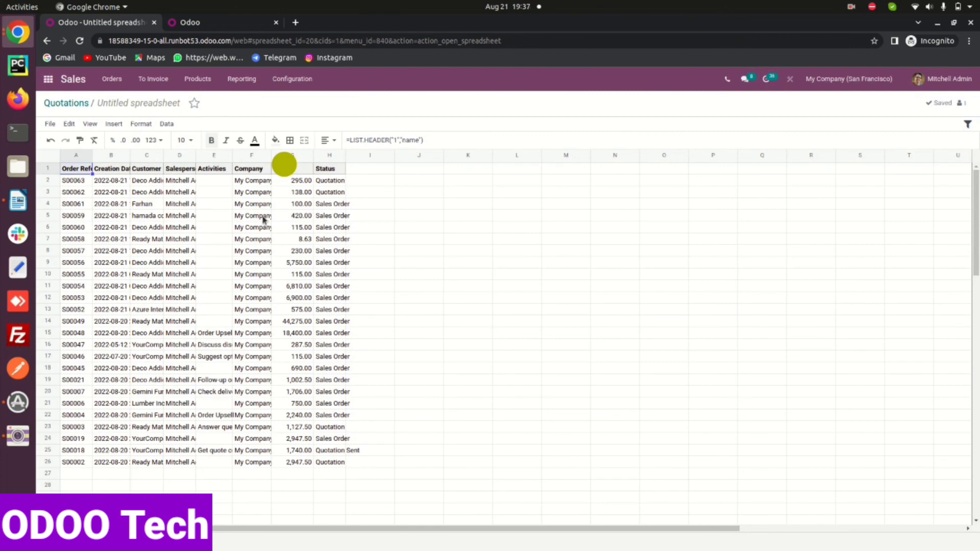
click(71, 101)
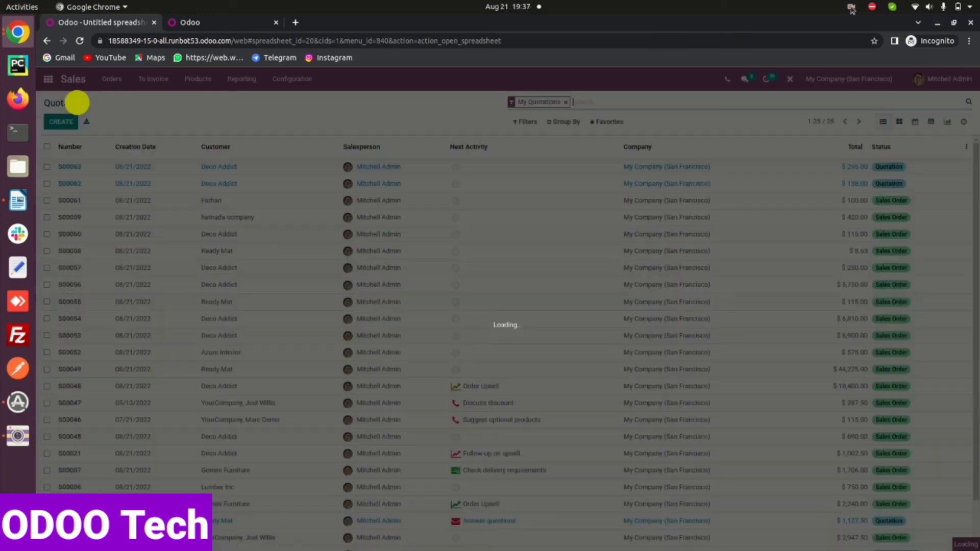
click(851, 6)
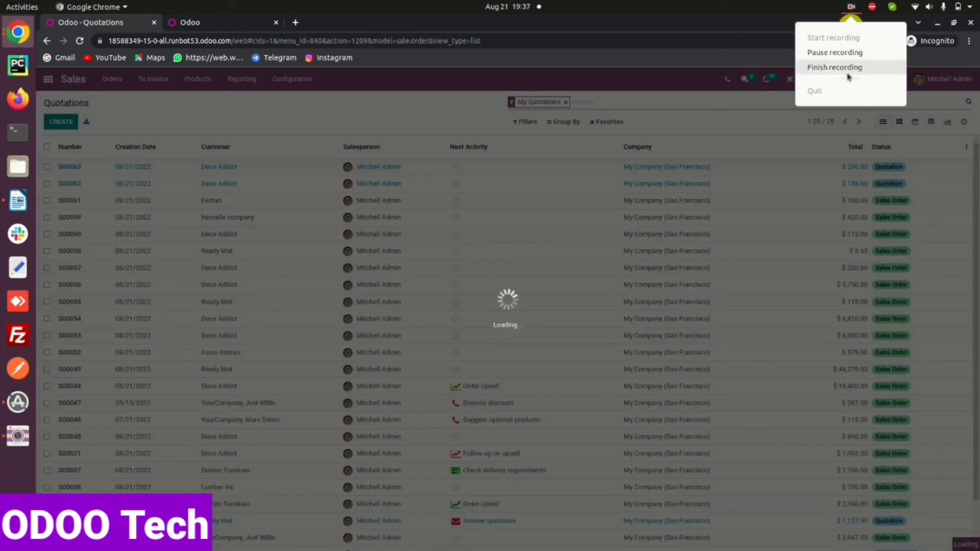
click(832, 52)
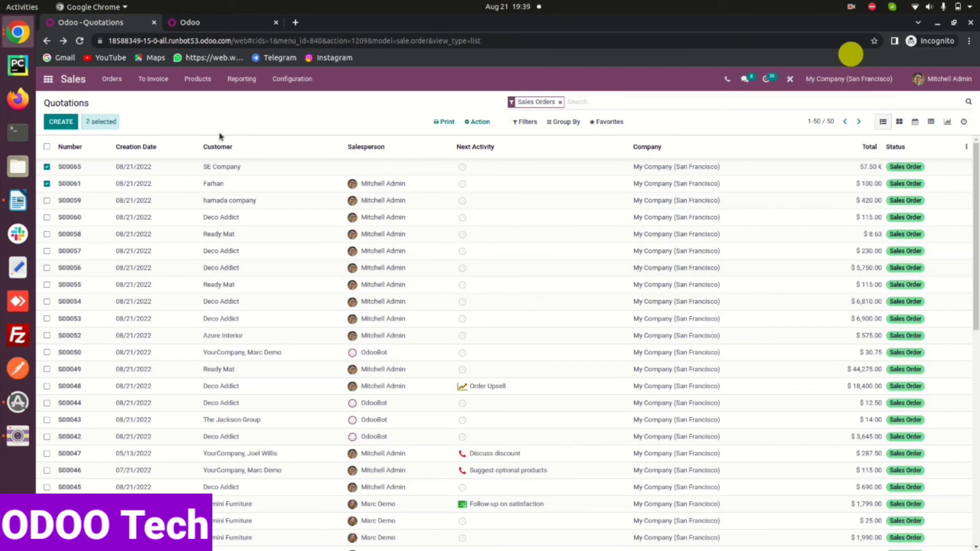
- Review the favorites options for the selected sales orders and deselect S00065 and S00061
click(619, 121)
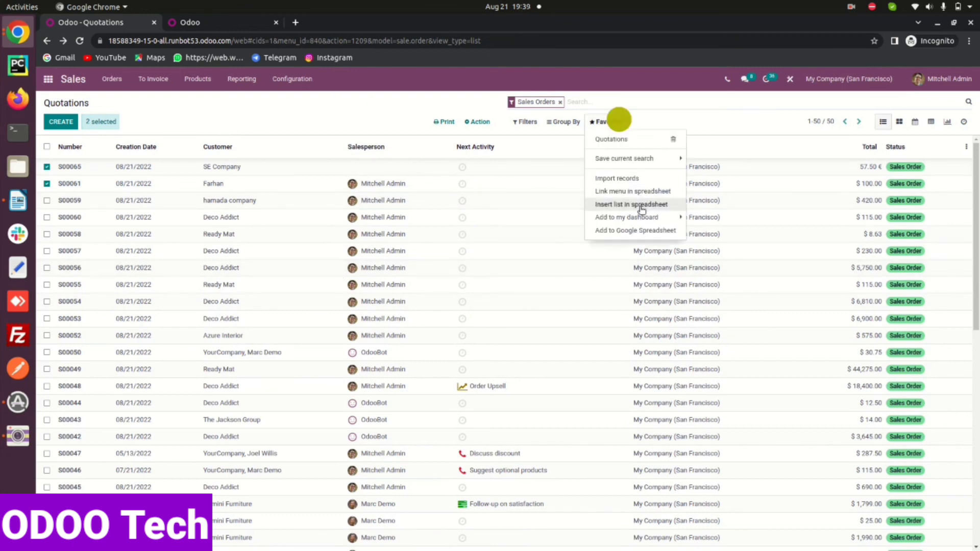
click(361, 95)
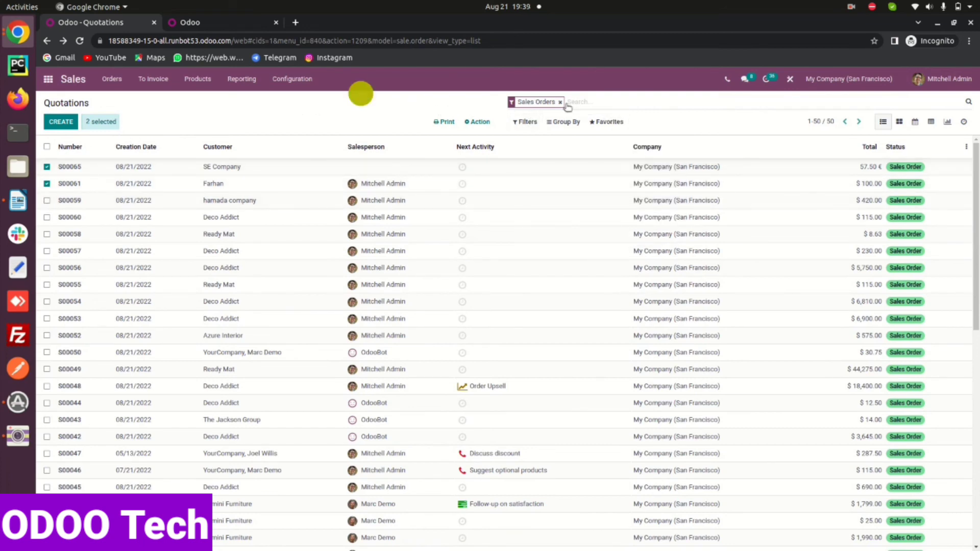
click(605, 119)
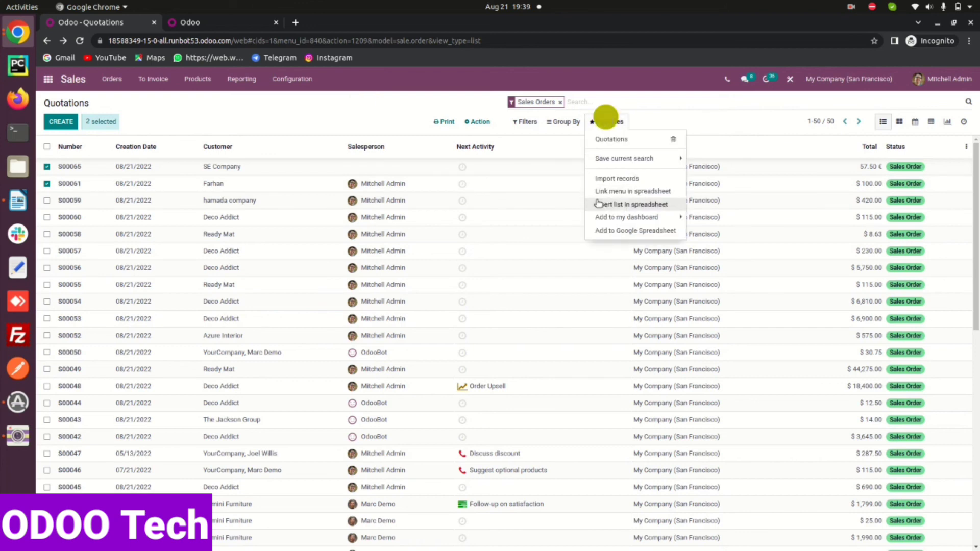
click(47, 167)
click(47, 184)
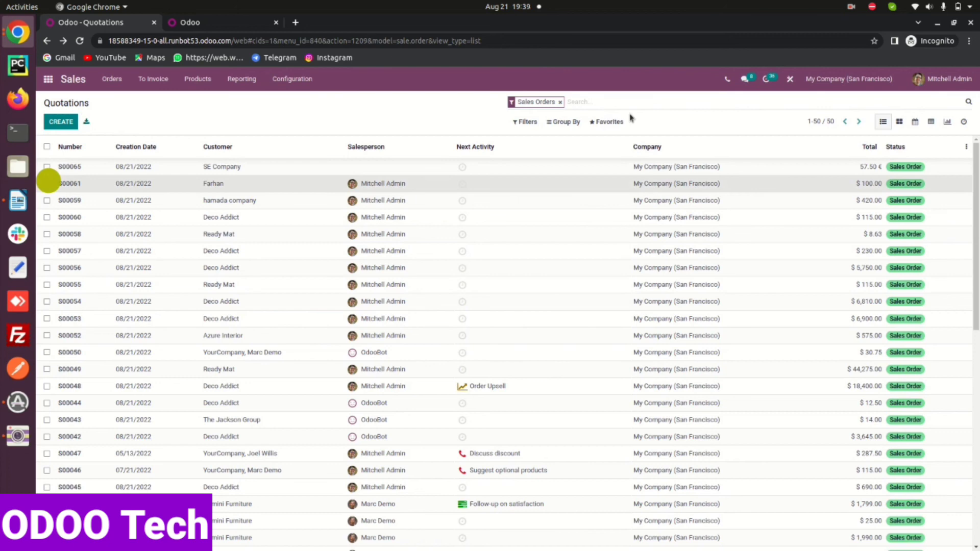
- Insert the list filtered by Sales Orders in a new spreadsheet, editing the number of records to insert
click(604, 126)
click(635, 204)
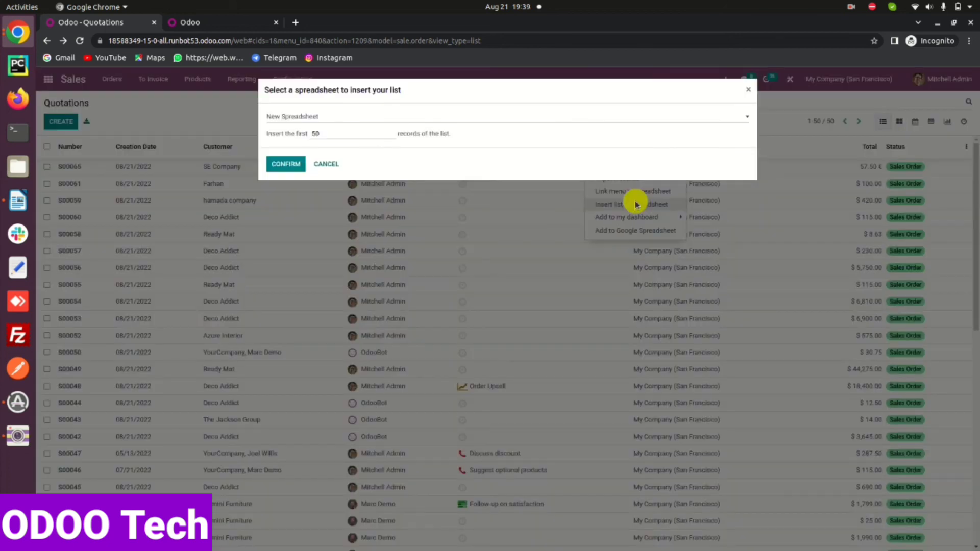
click(329, 131)
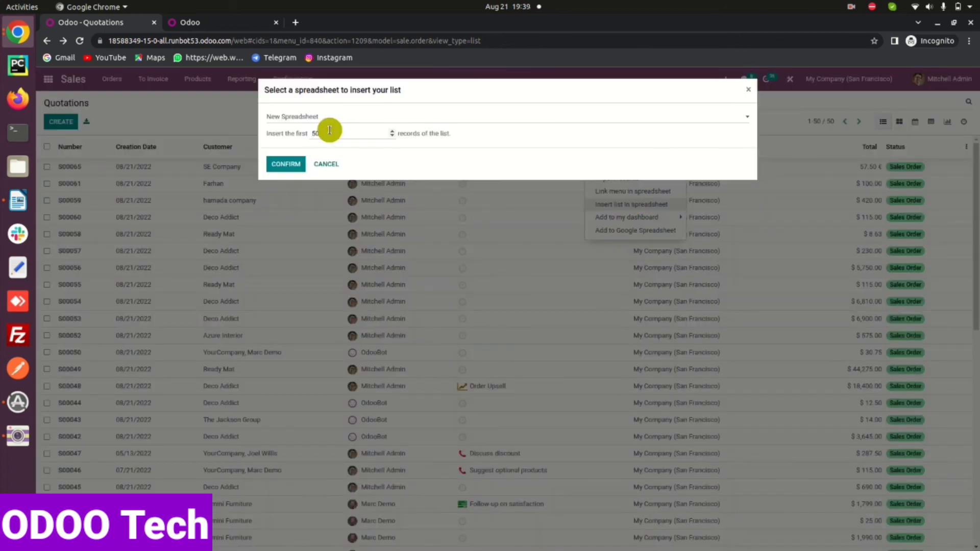
click(355, 134)
key(BackSpace)
click(279, 161)
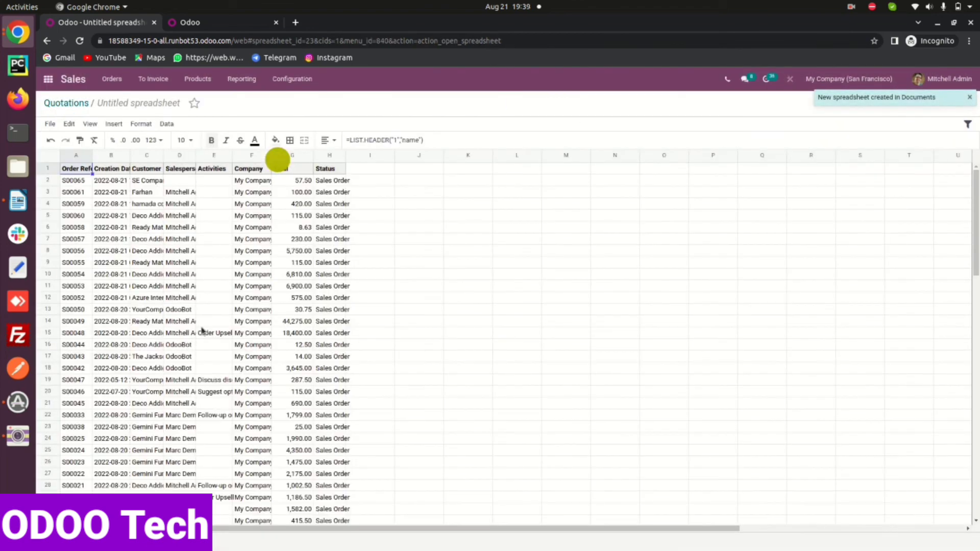
- Return to the Quotations list and add it to the personal dashboard under the name Quotations
click(49, 44)
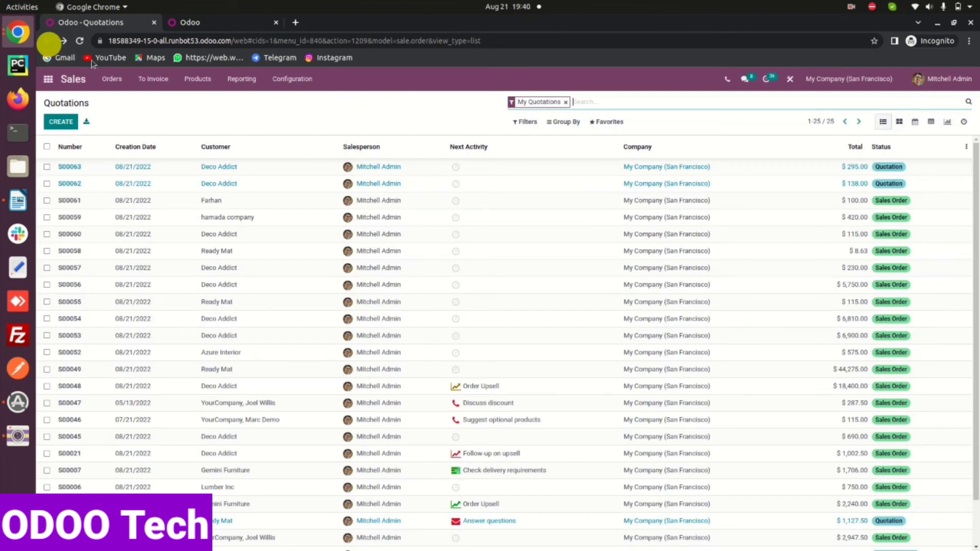
click(621, 122)
mouse_move(654, 221)
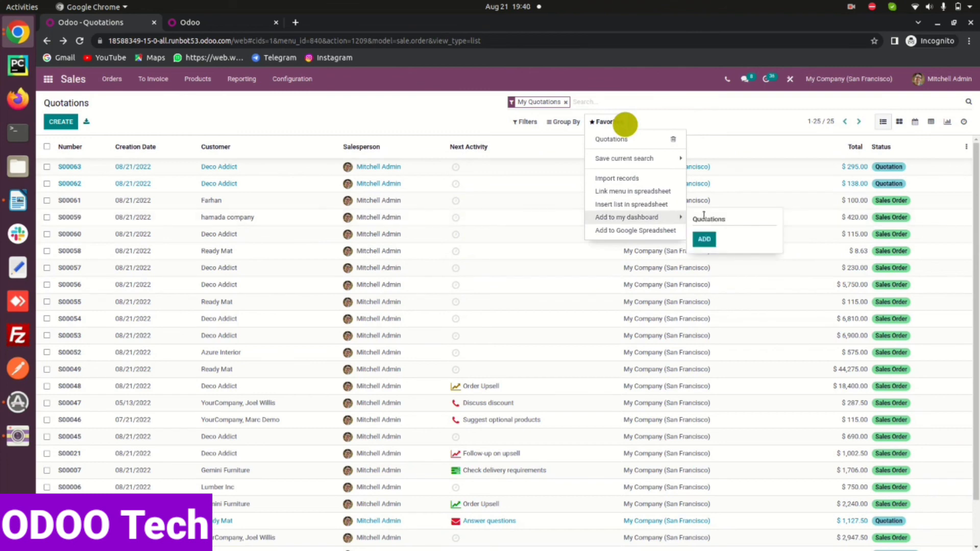
click(709, 241)
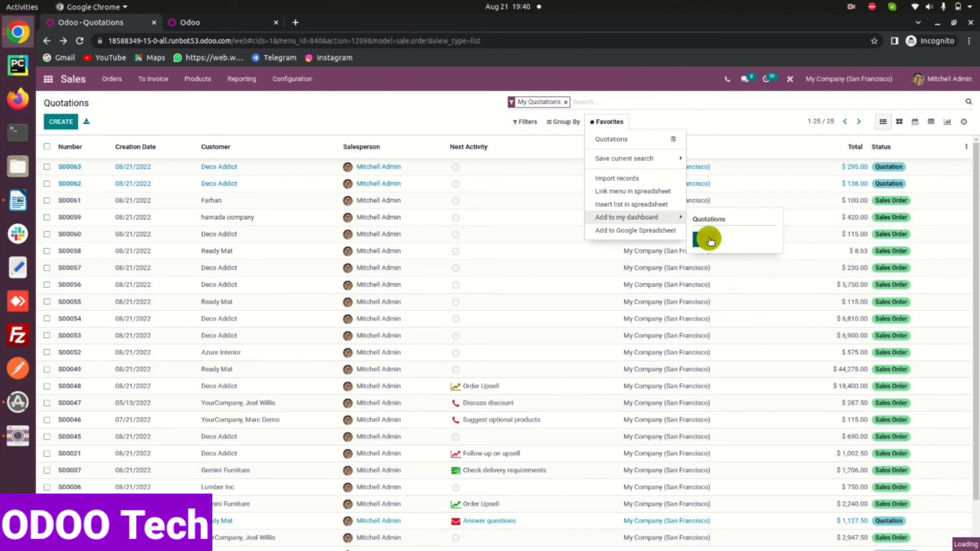
- Open the Sales reporting dashboard and remove its Sales Orders and Order Date: August 2022 filters
click(240, 80)
click(243, 101)
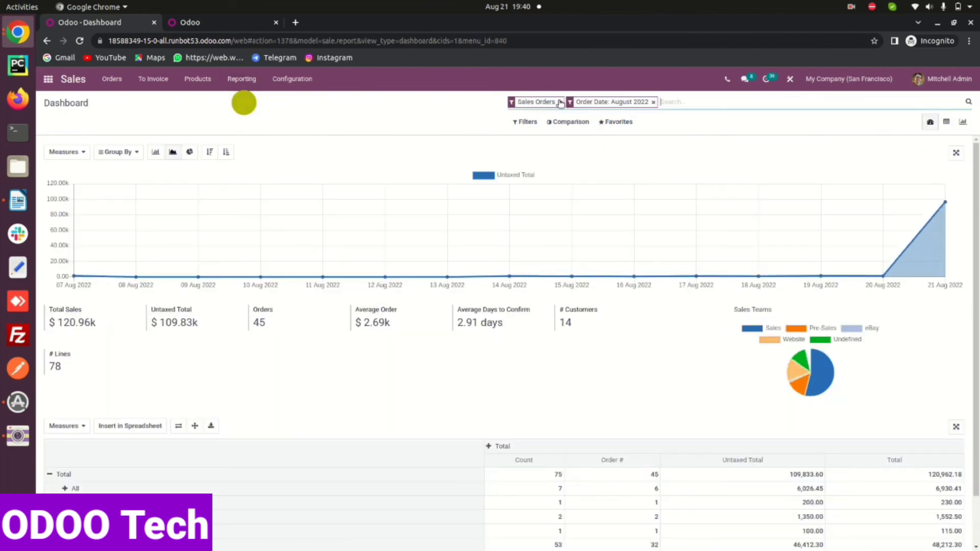
click(654, 103)
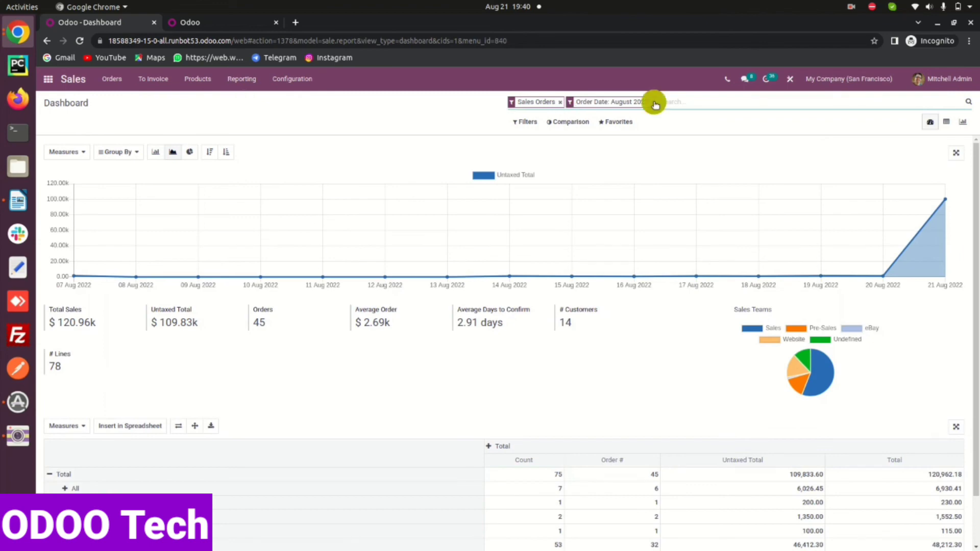
click(561, 103)
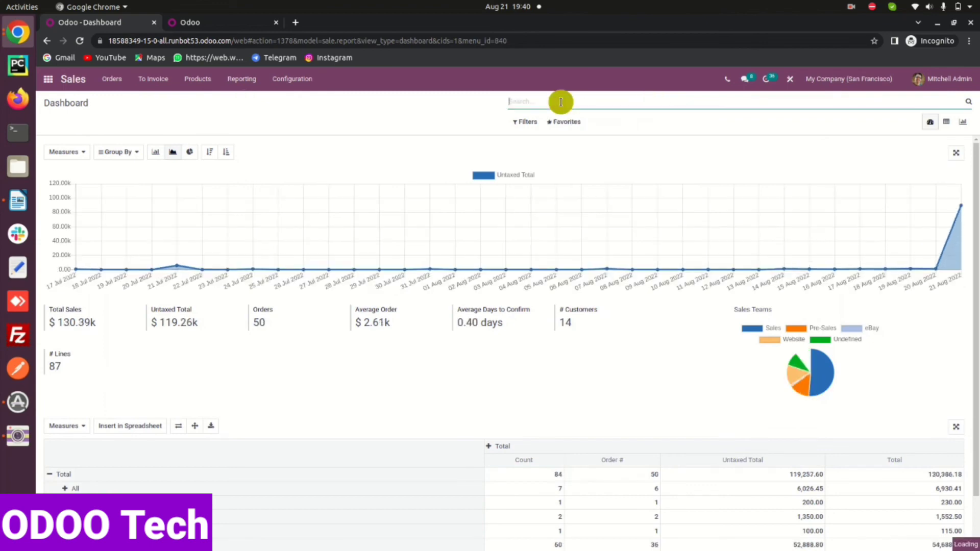
- Filter the dashboard by Quotations and review its custom filter and favorites options
click(525, 121)
click(551, 140)
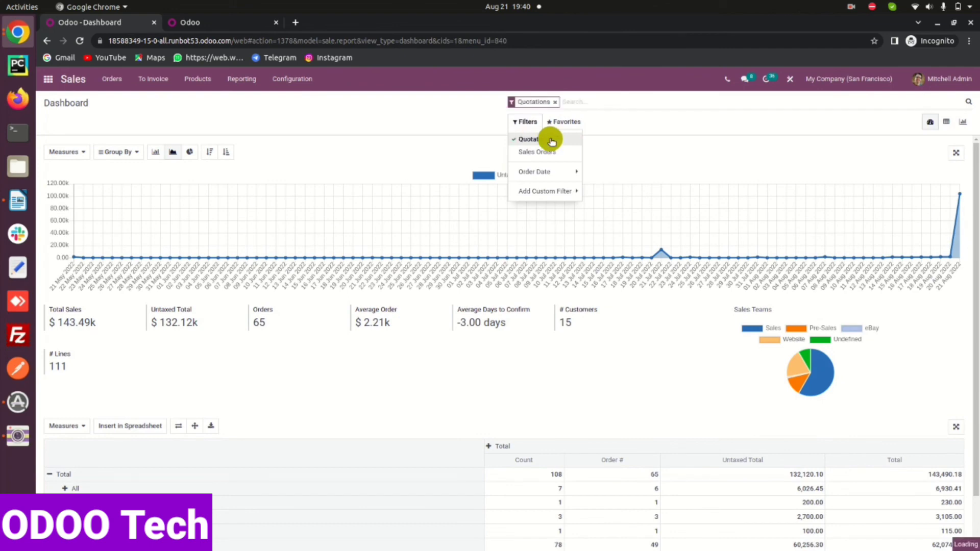
mouse_move(541, 192)
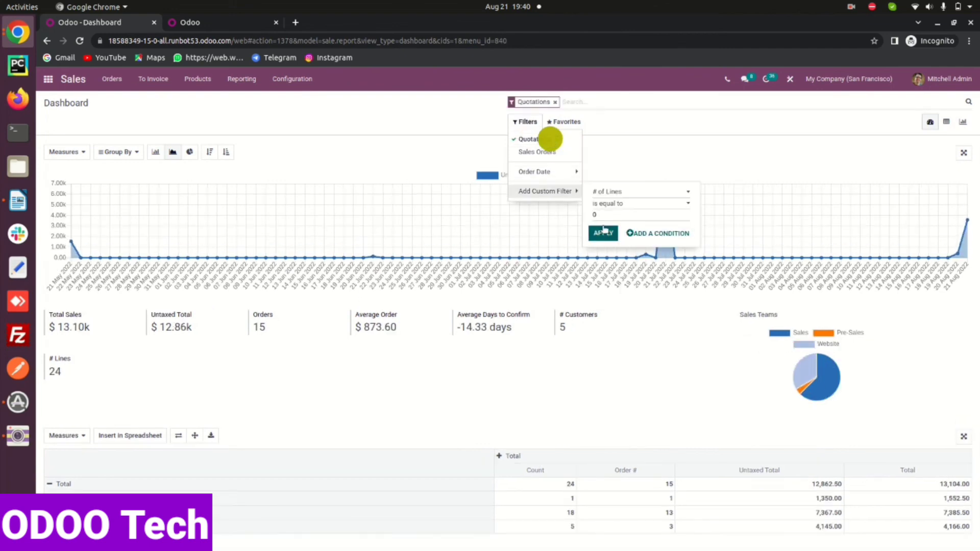
click(456, 117)
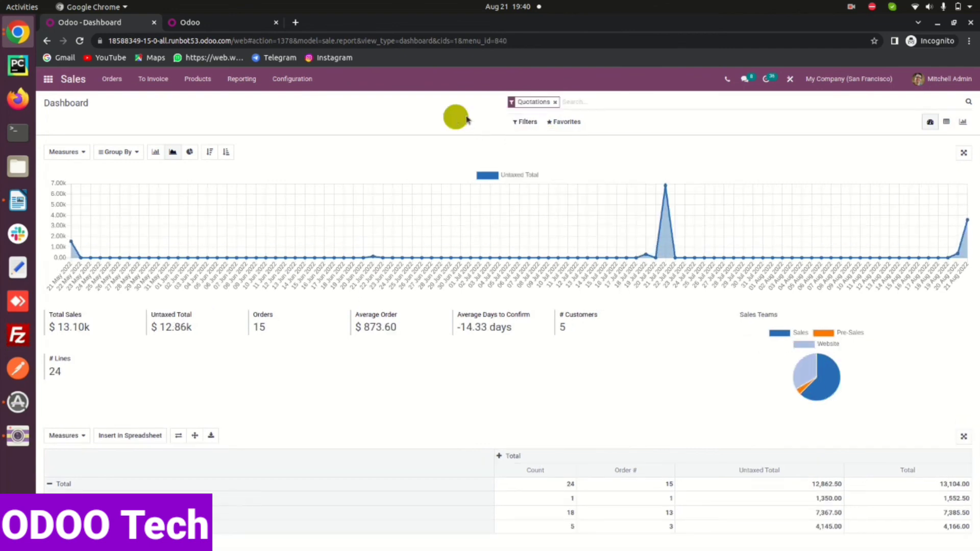
click(561, 124)
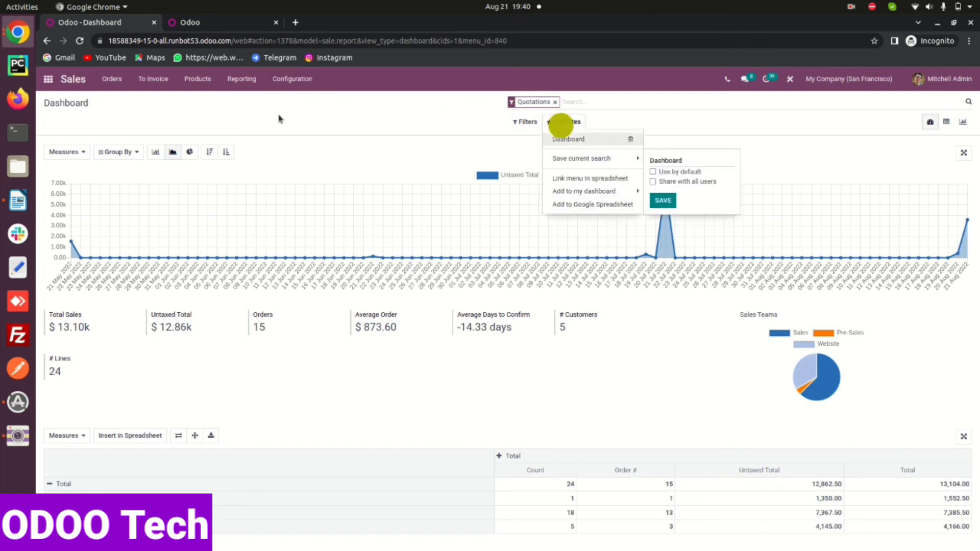
- Reopen the Quotations list, review its favorites options and remove the My Quotations filter
click(121, 83)
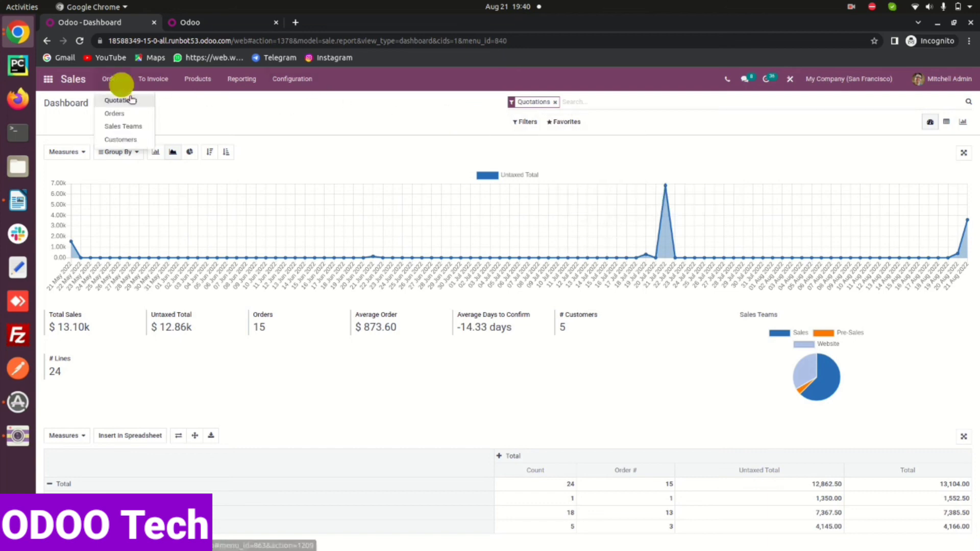
click(121, 100)
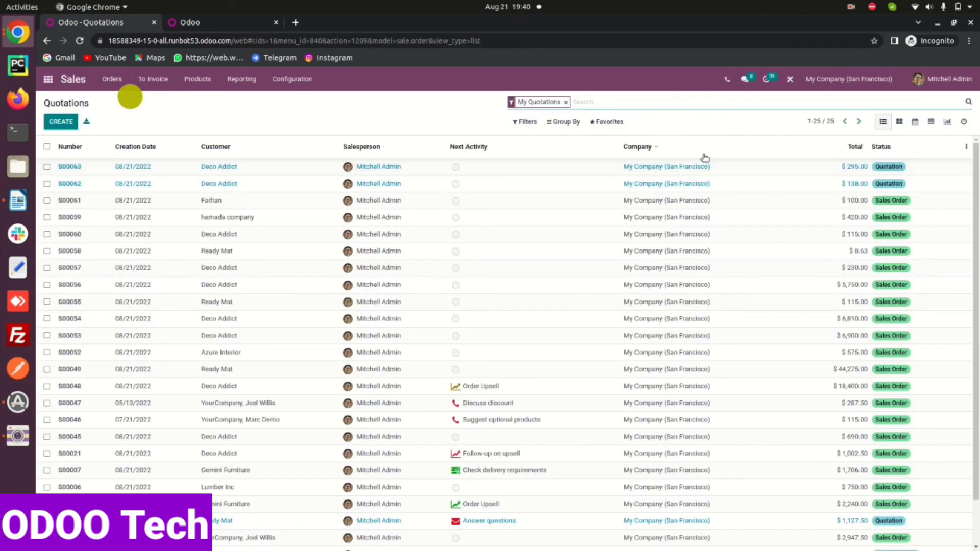
click(612, 126)
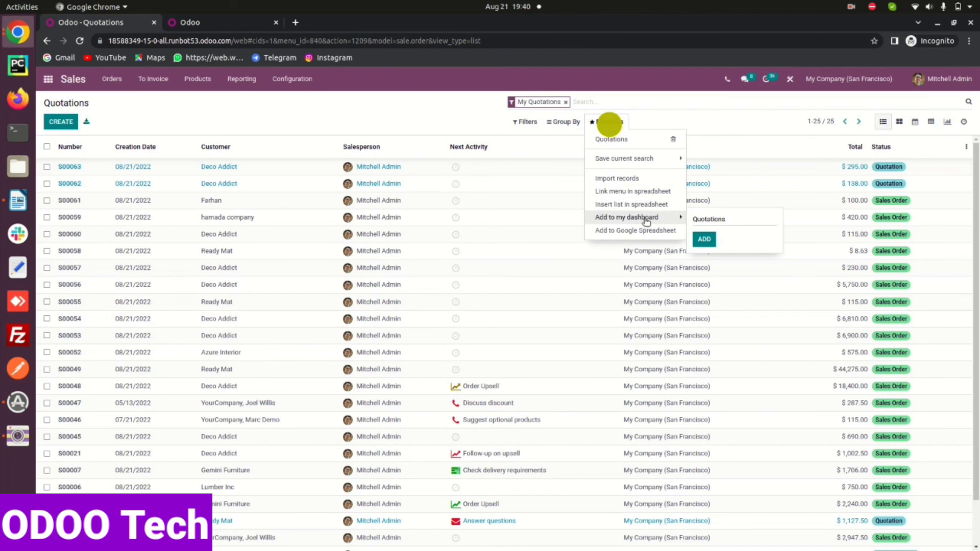
click(421, 108)
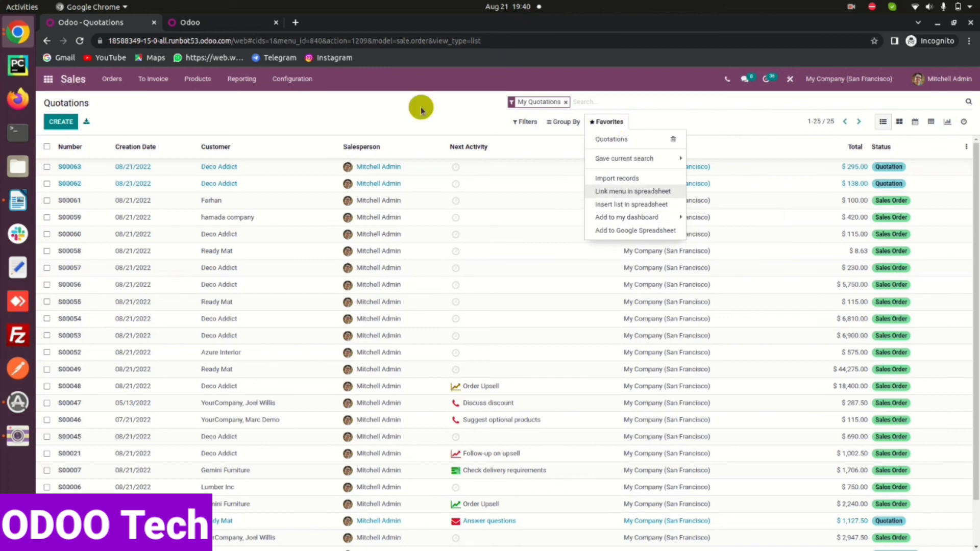
click(567, 102)
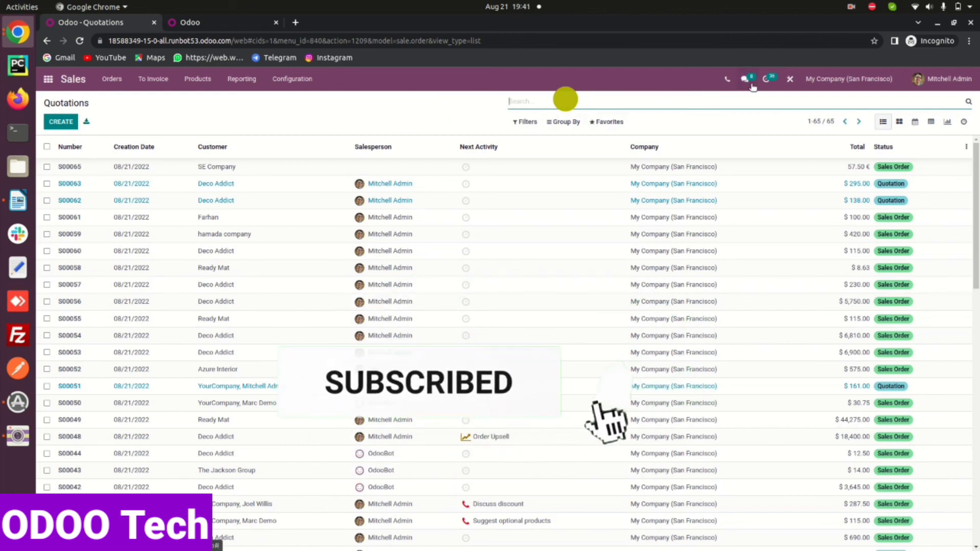
click(851, 7)
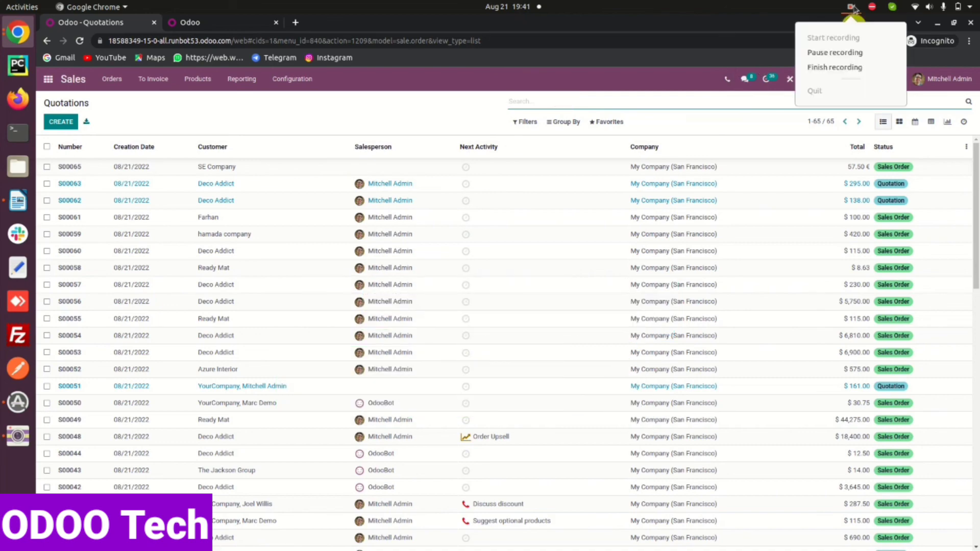
click(844, 67)
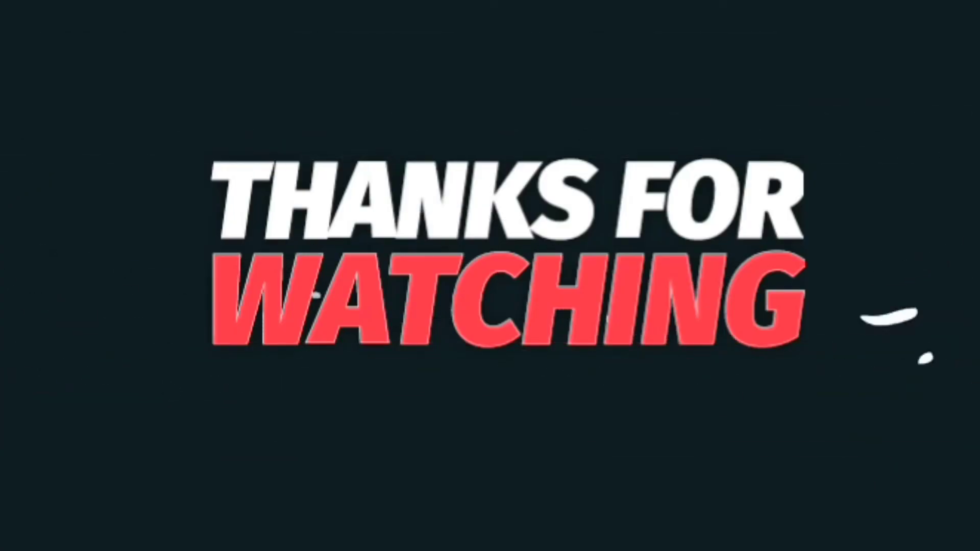